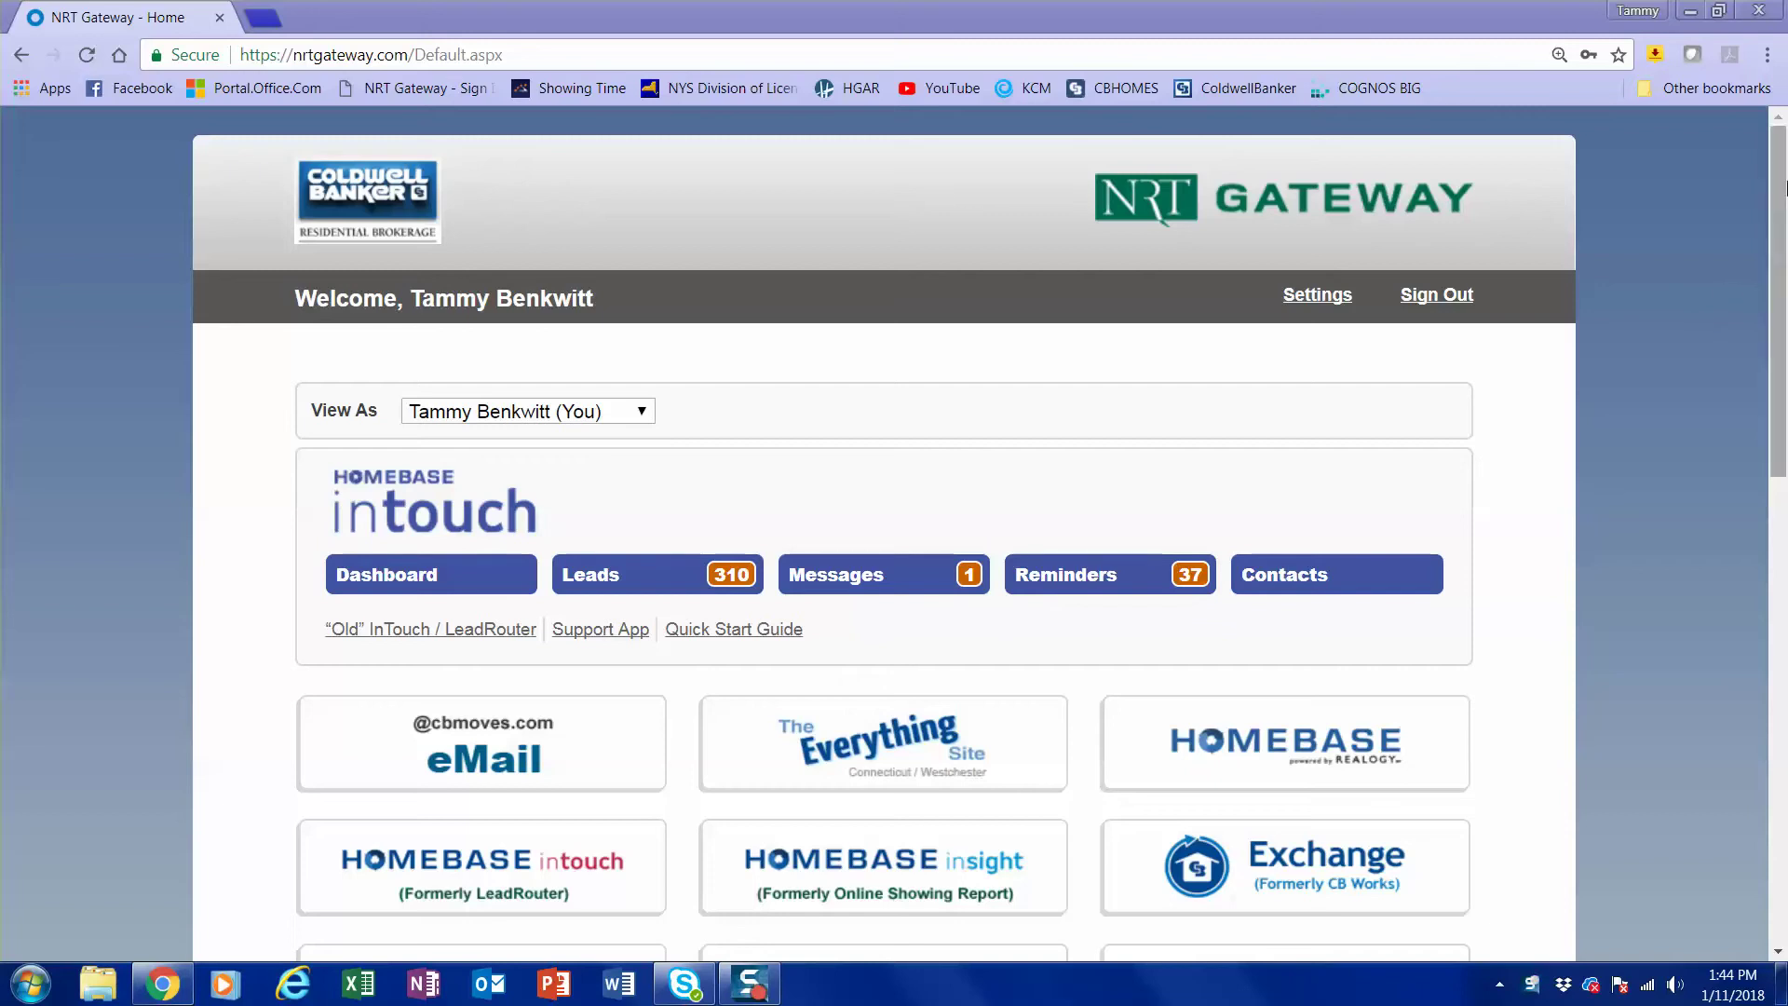
Bring the Chrome window with the NRT Gateway home page and its app tiles forward.
left_click(1779, 210)
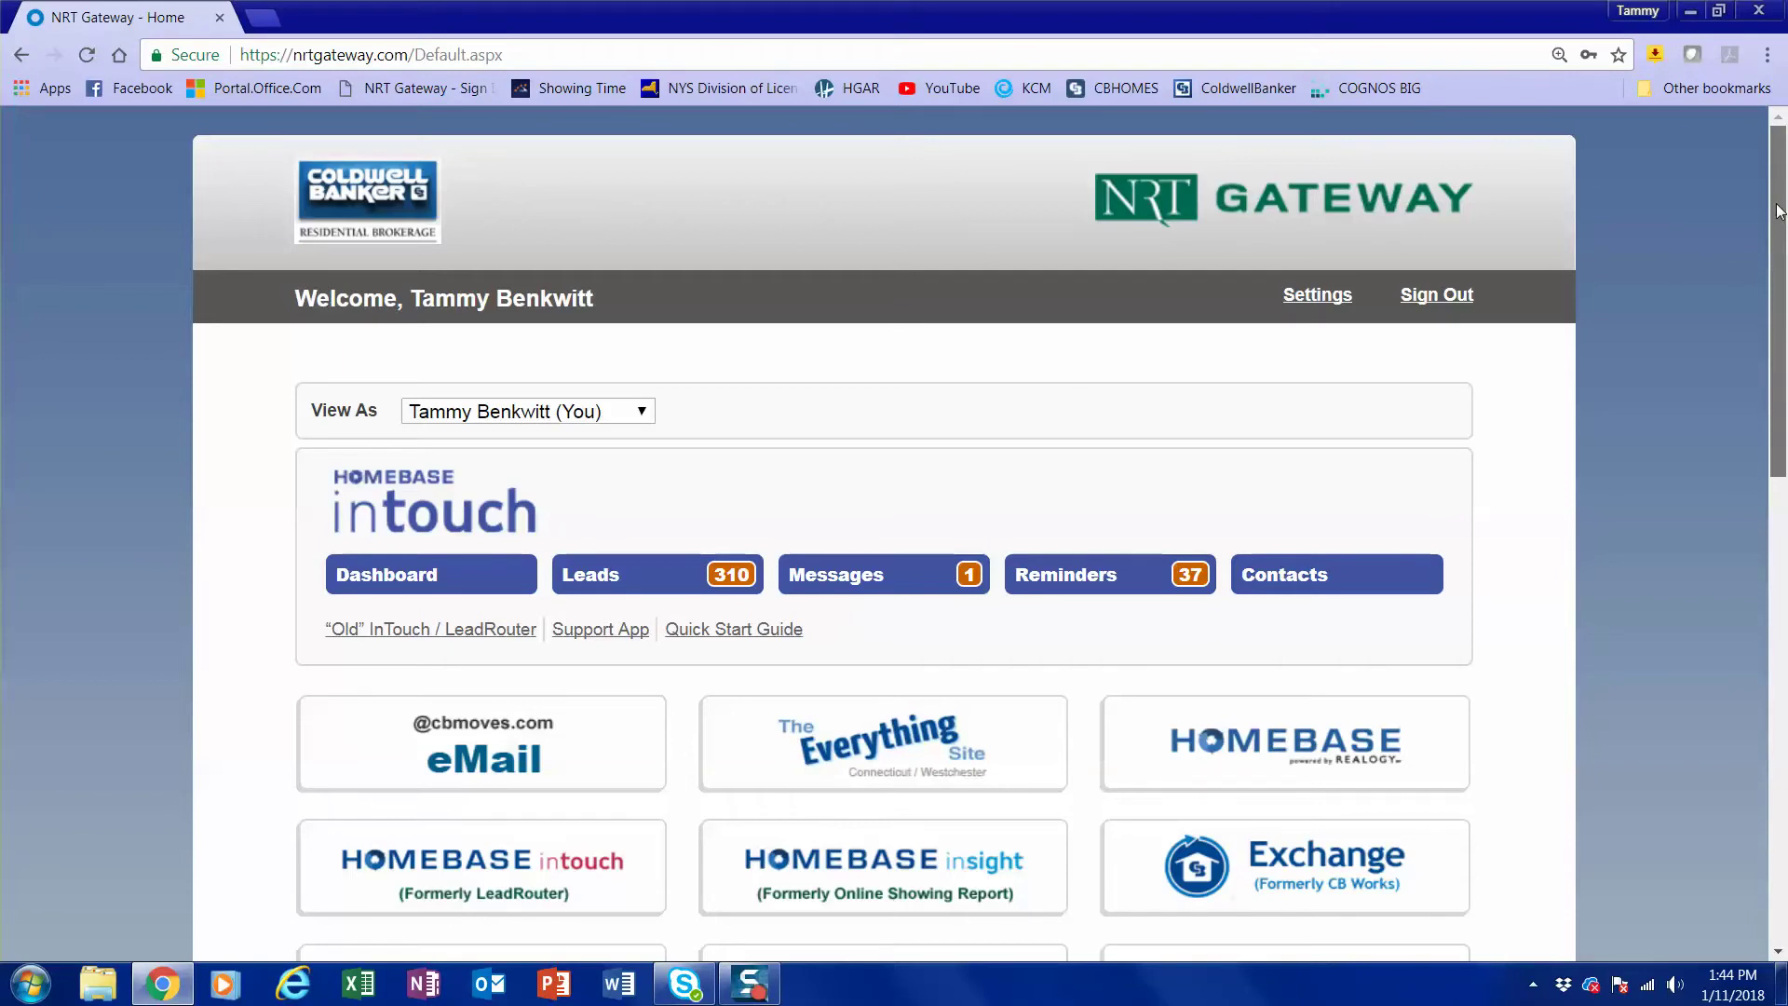
left_click_drag(1779, 210, 1700, 585)
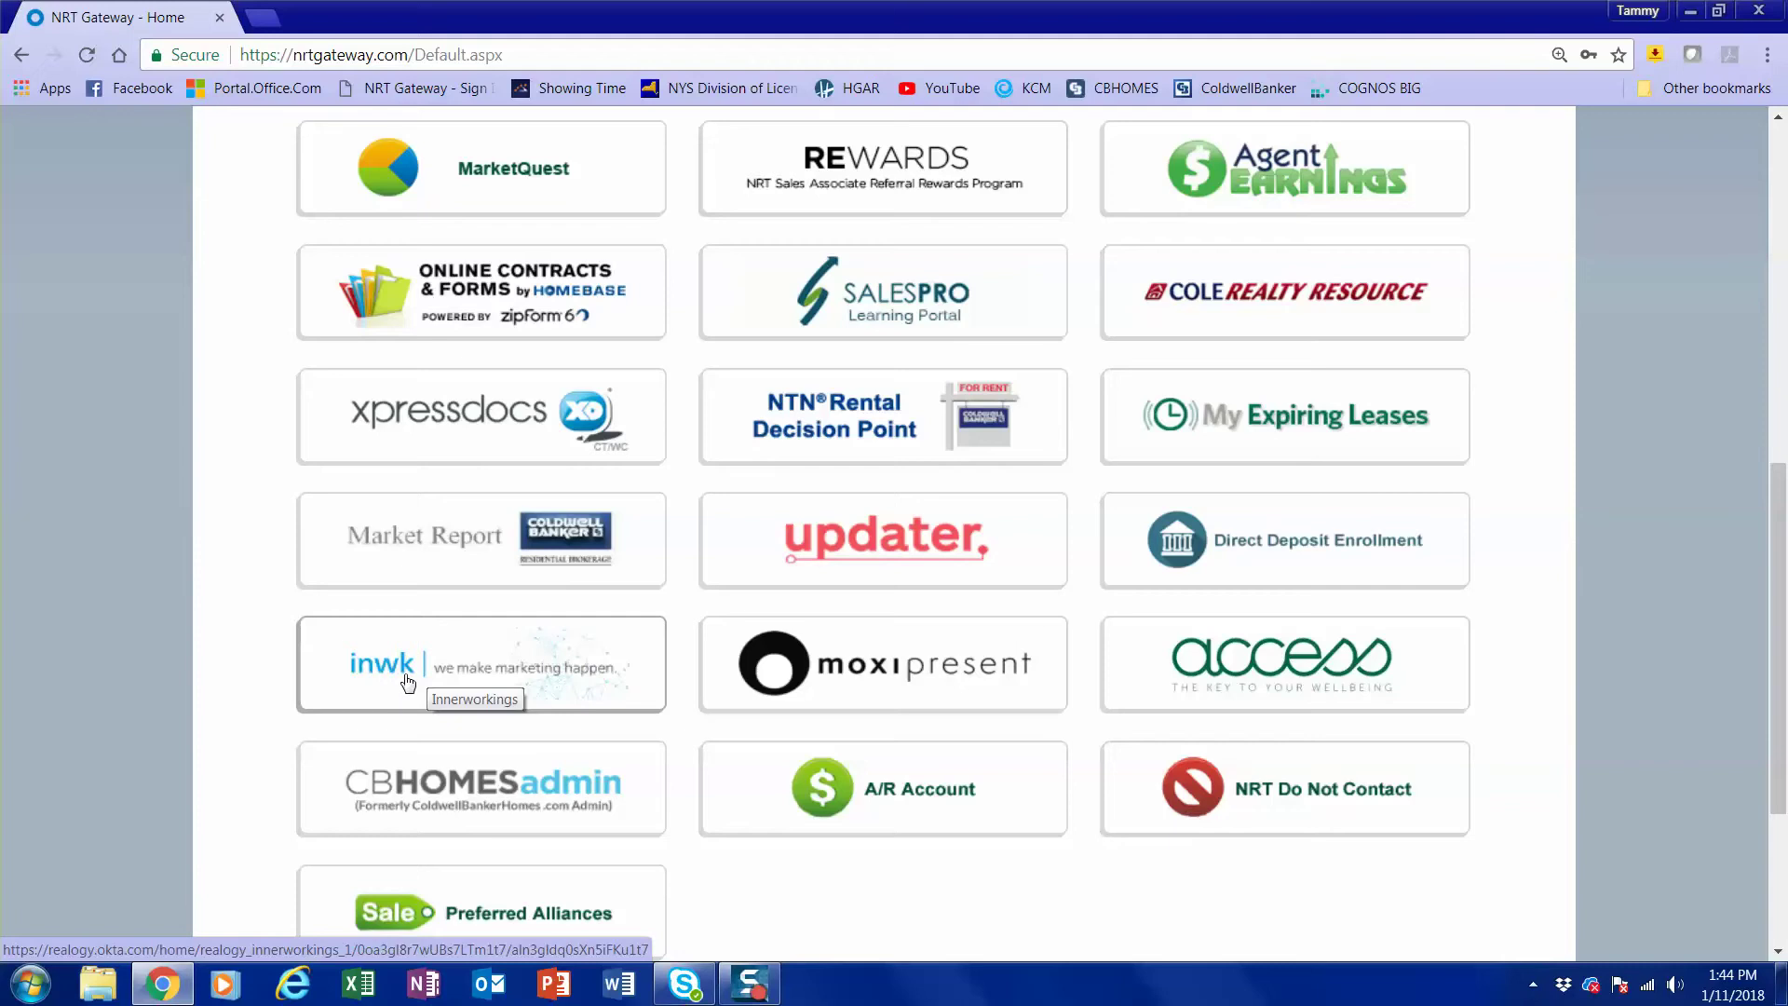
Open the inwk (Innerworkings) Coldwell Banker print portal from the NRT Gateway tiles.
left_click(572, 669)
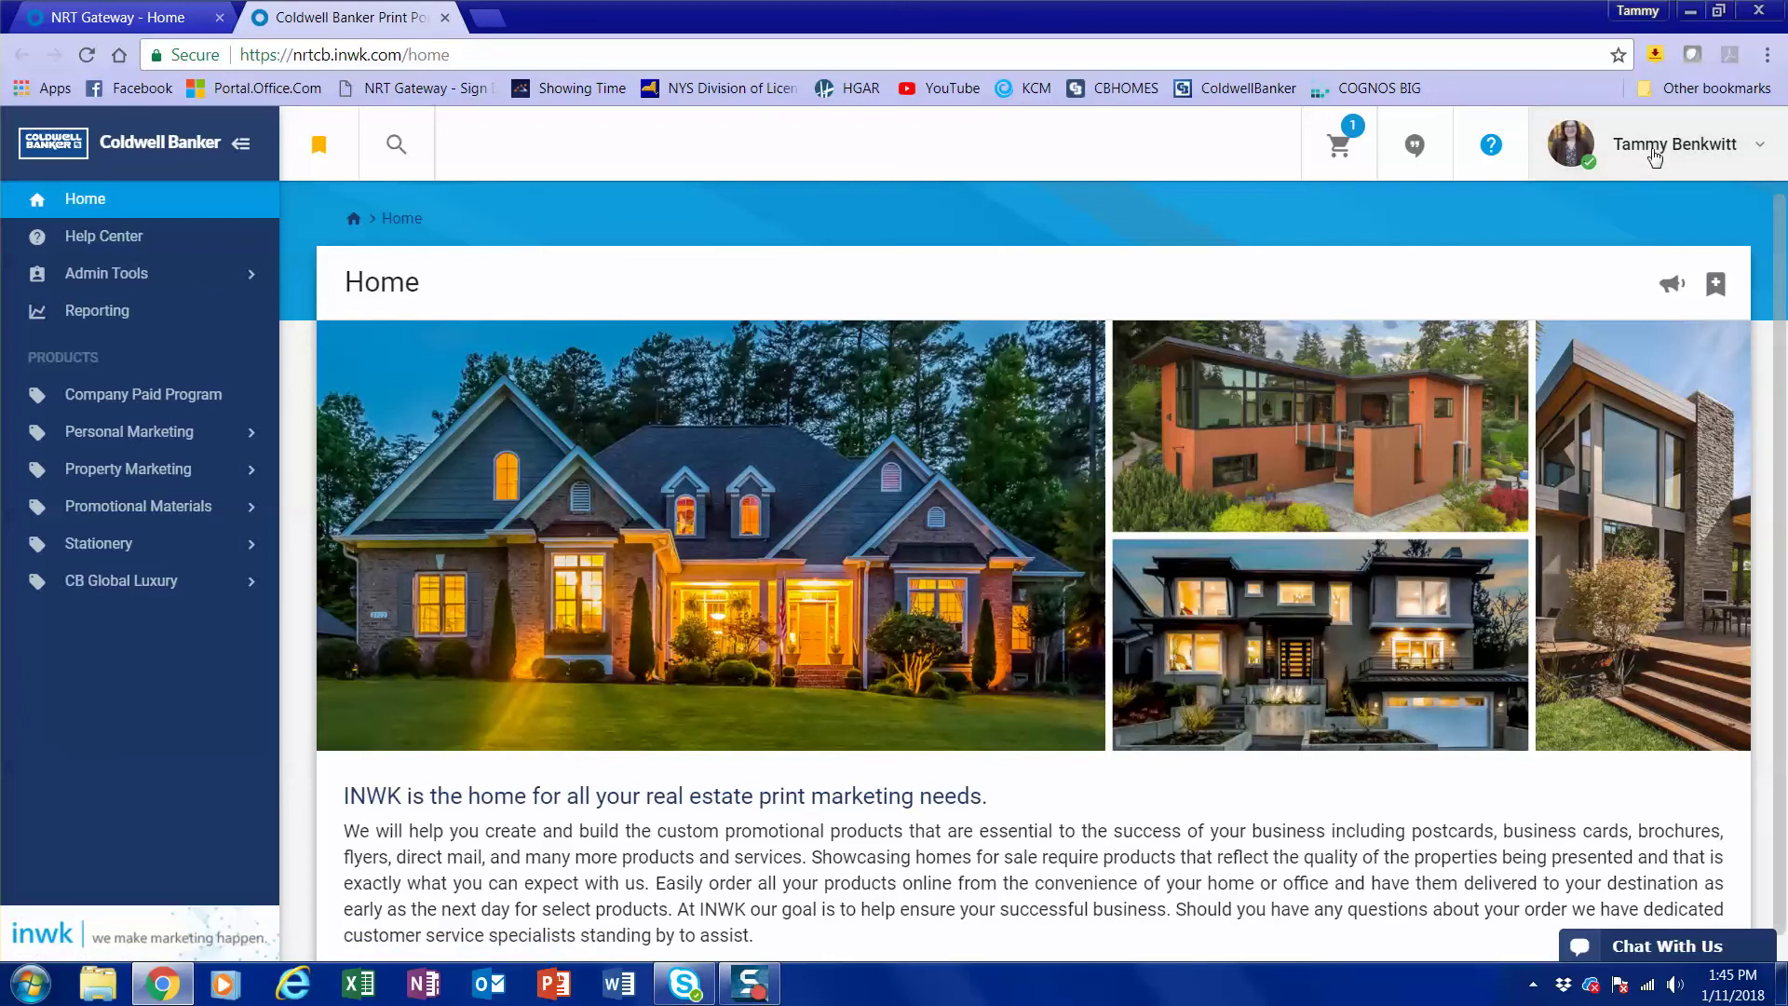
Go to My Profile from the user name menu to show the About page sections.
left_click(1759, 147)
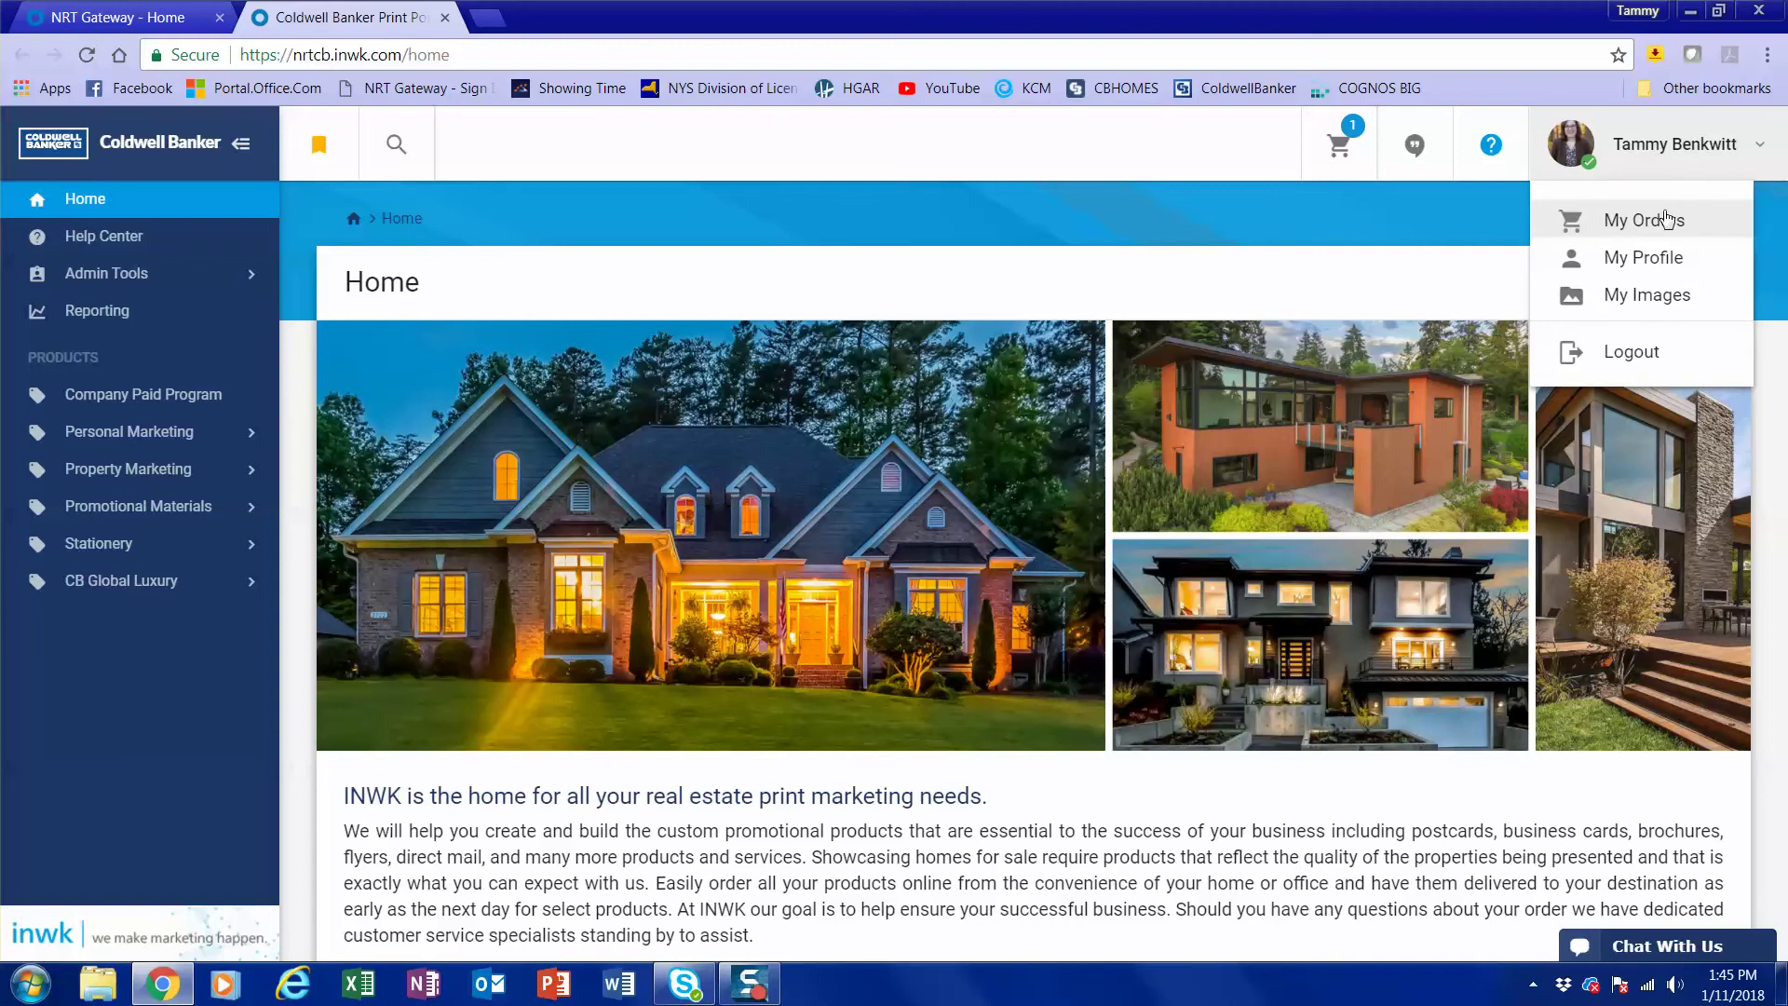
left_click(1656, 261)
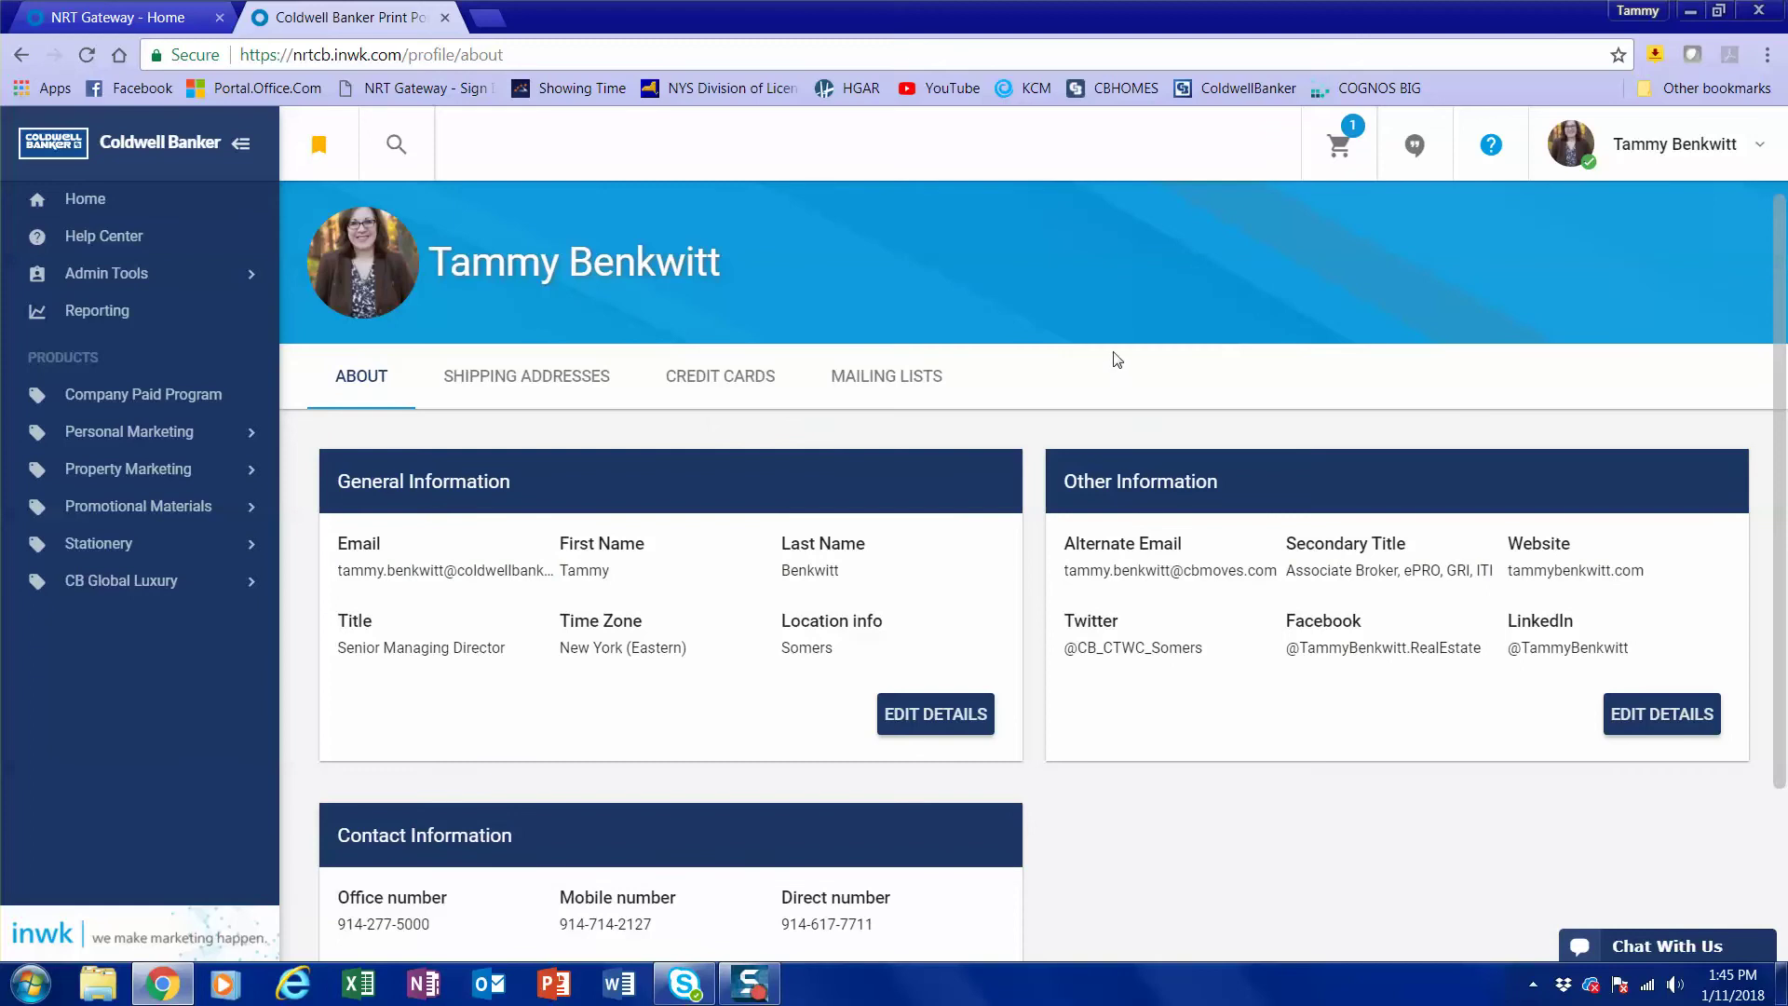
scroll(1118, 351, "down", 2)
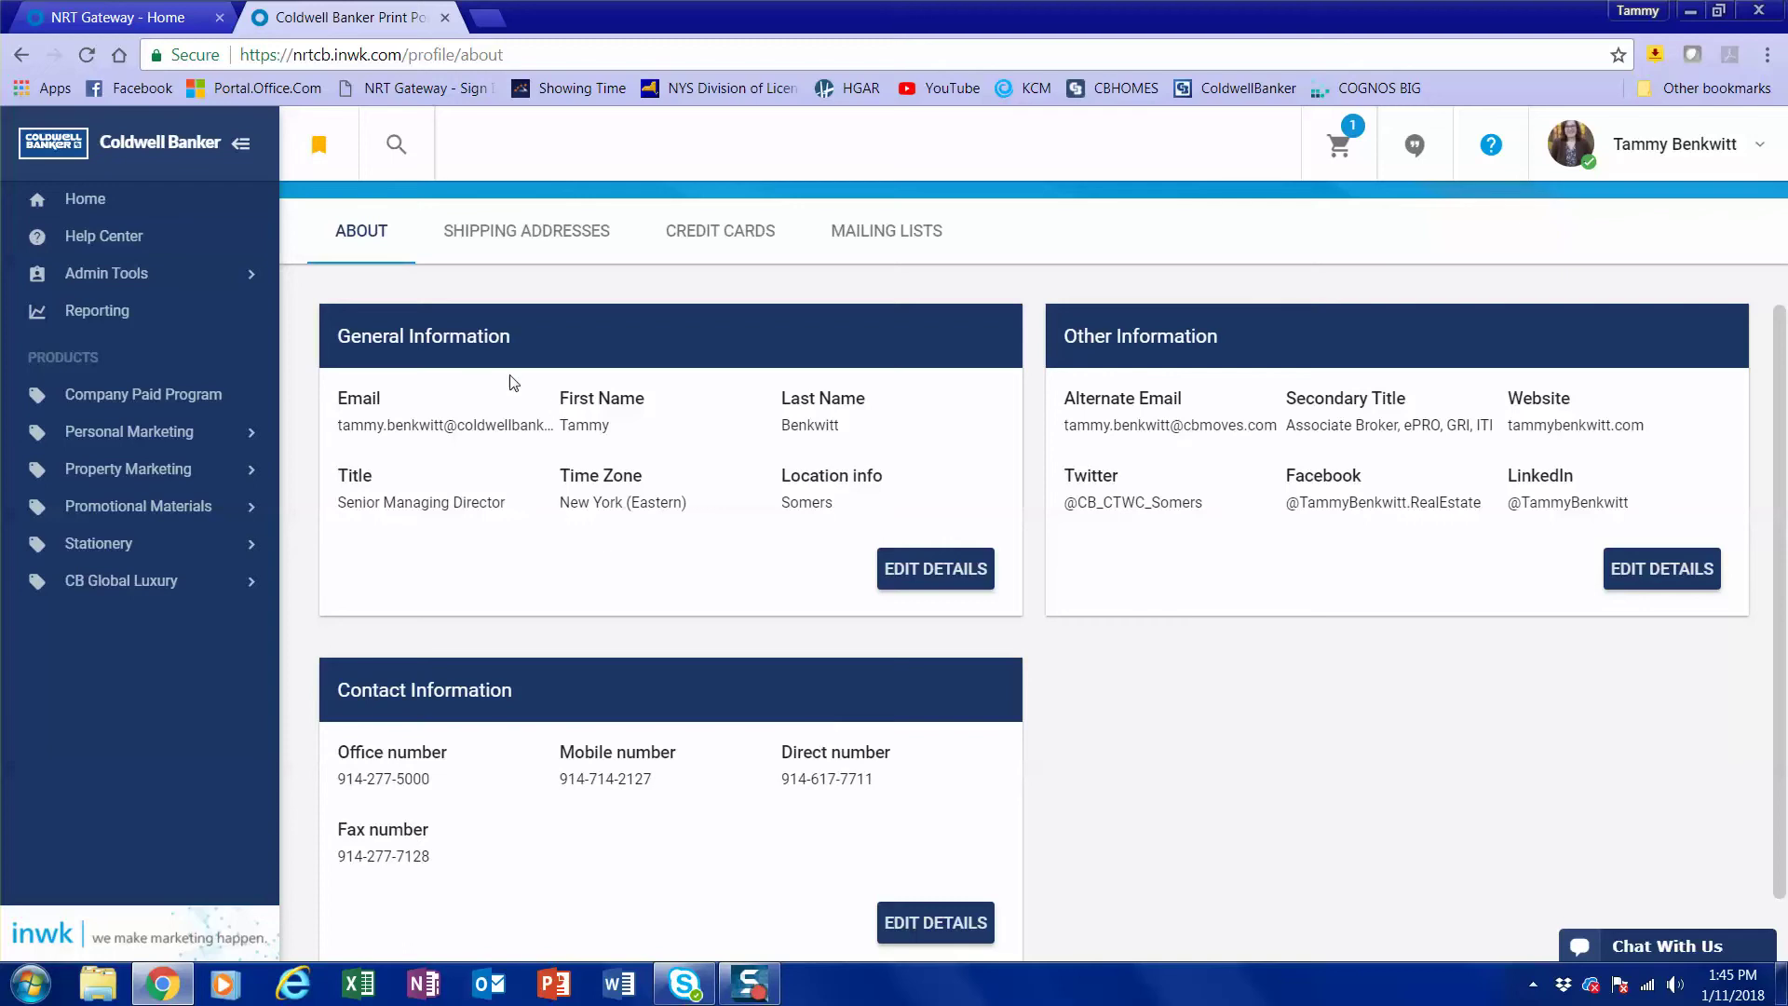
Save the General Information details unchanged and bring up the Other Information editor.
left_click(914, 573)
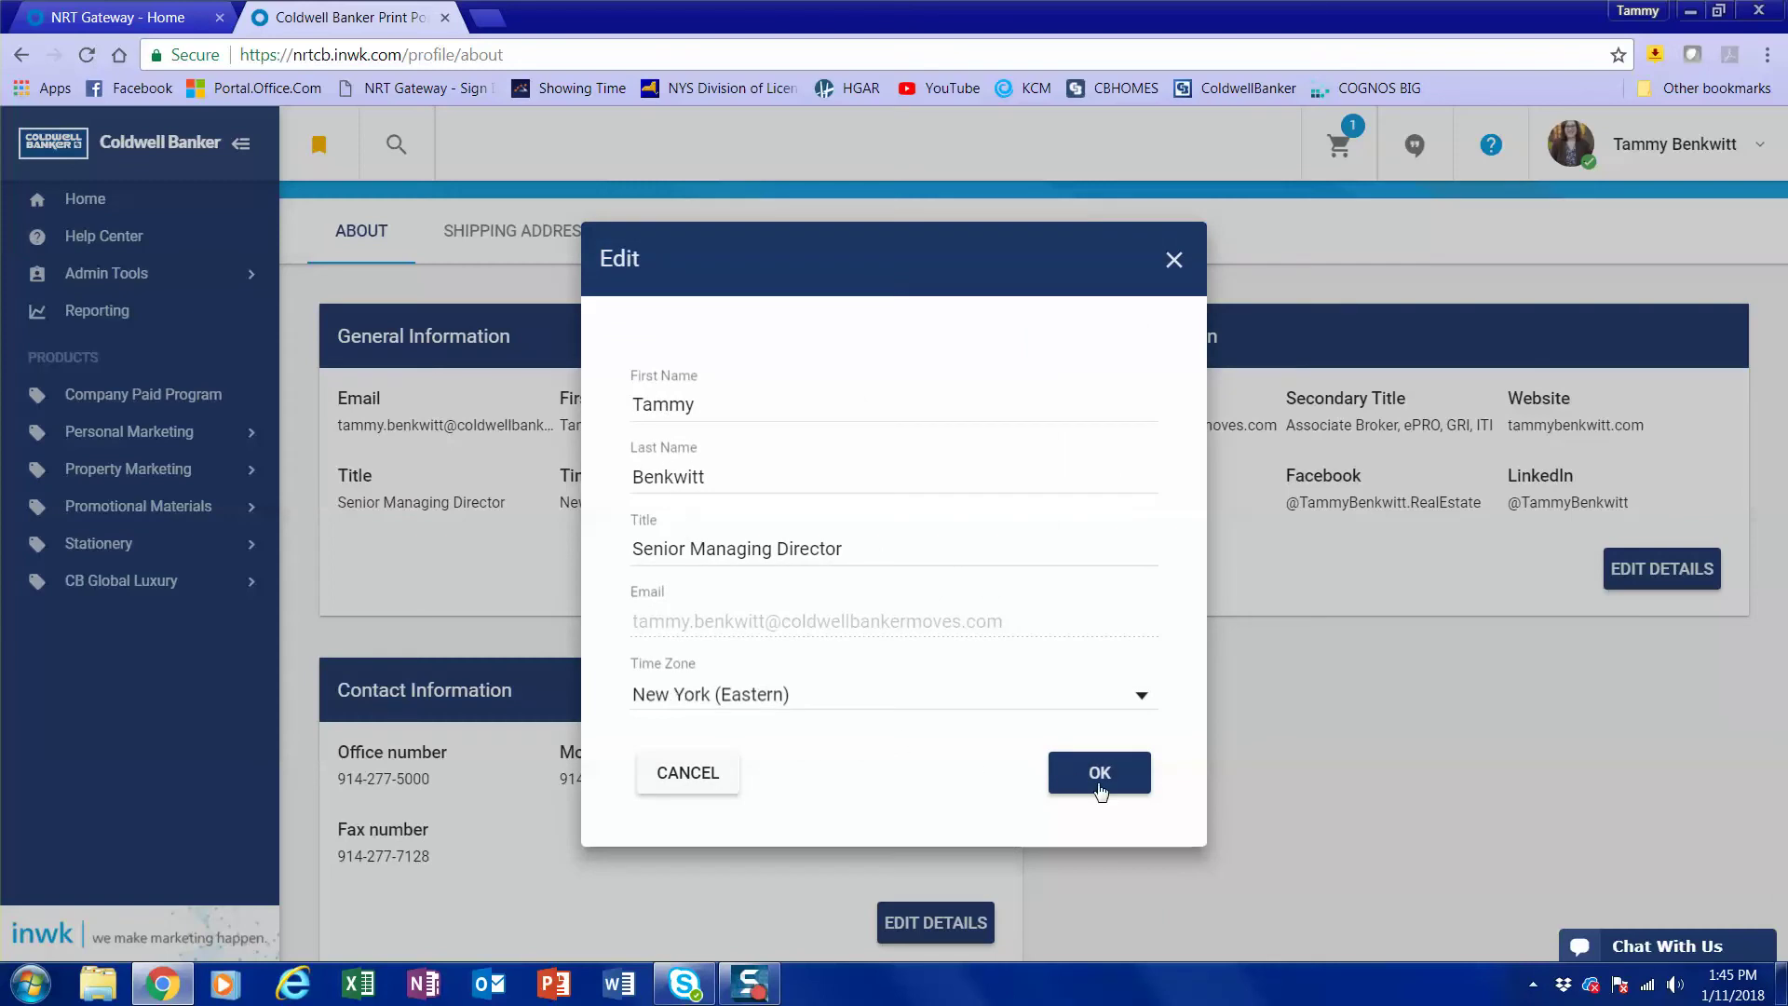
left_click(1099, 790)
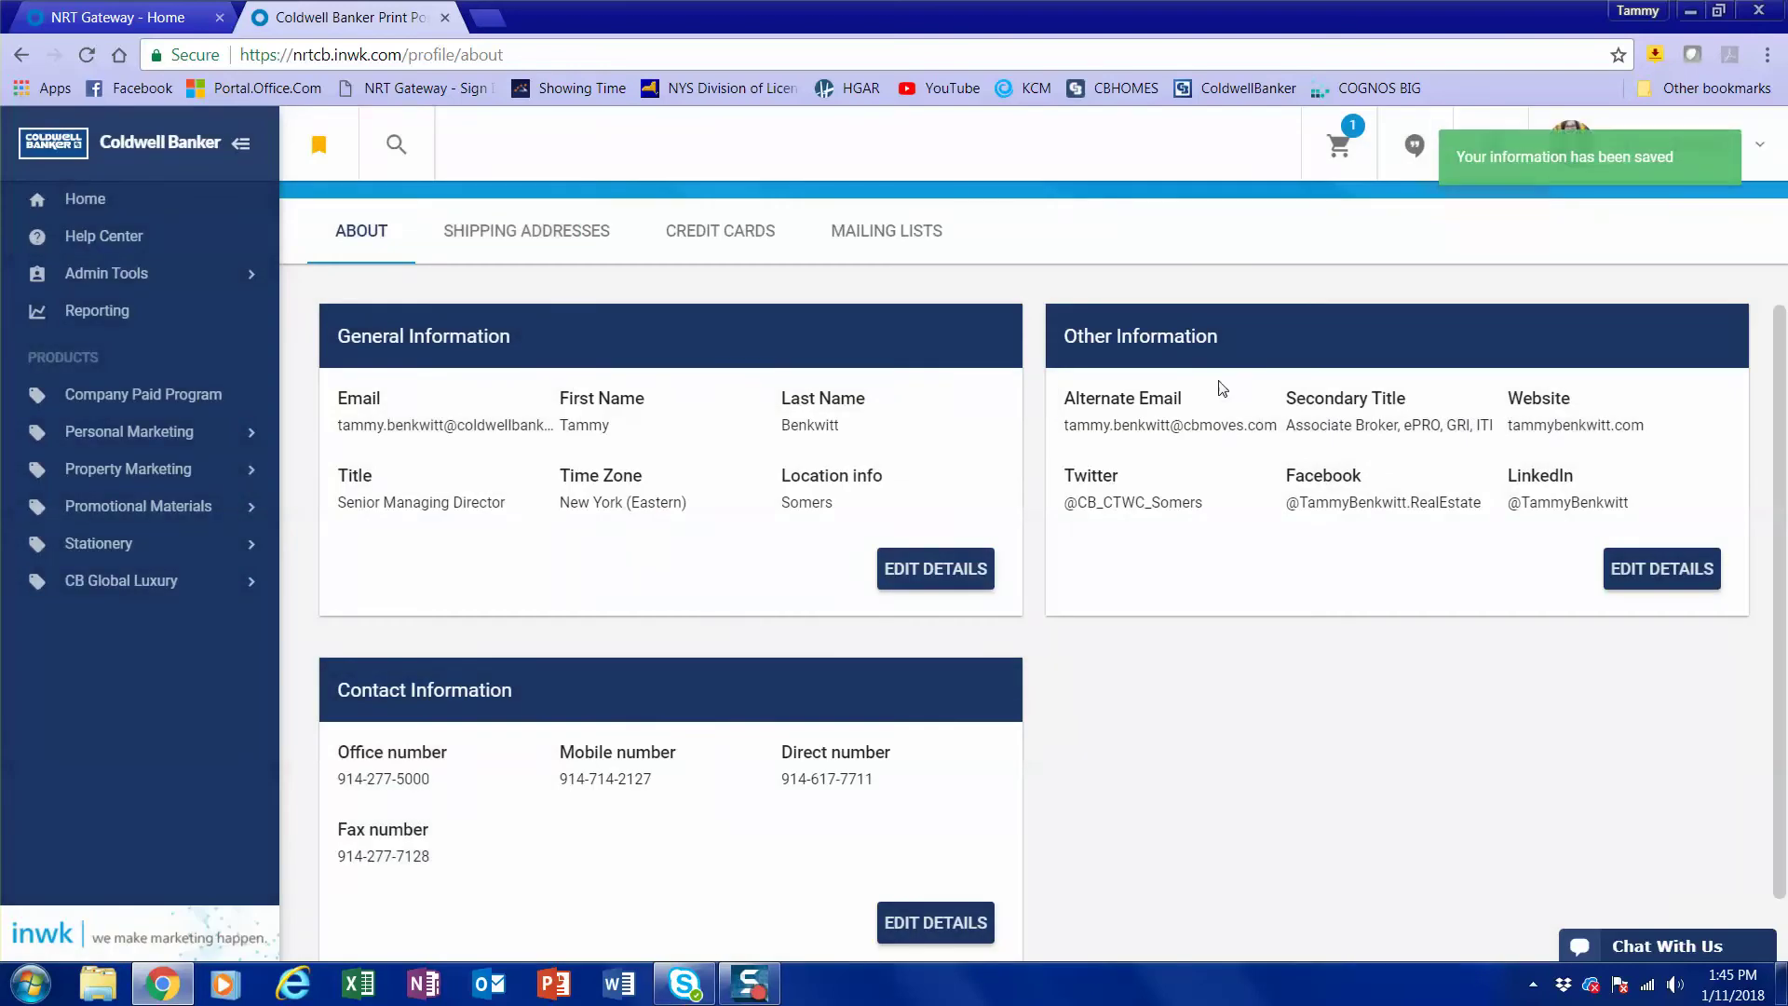
left_click(1692, 579)
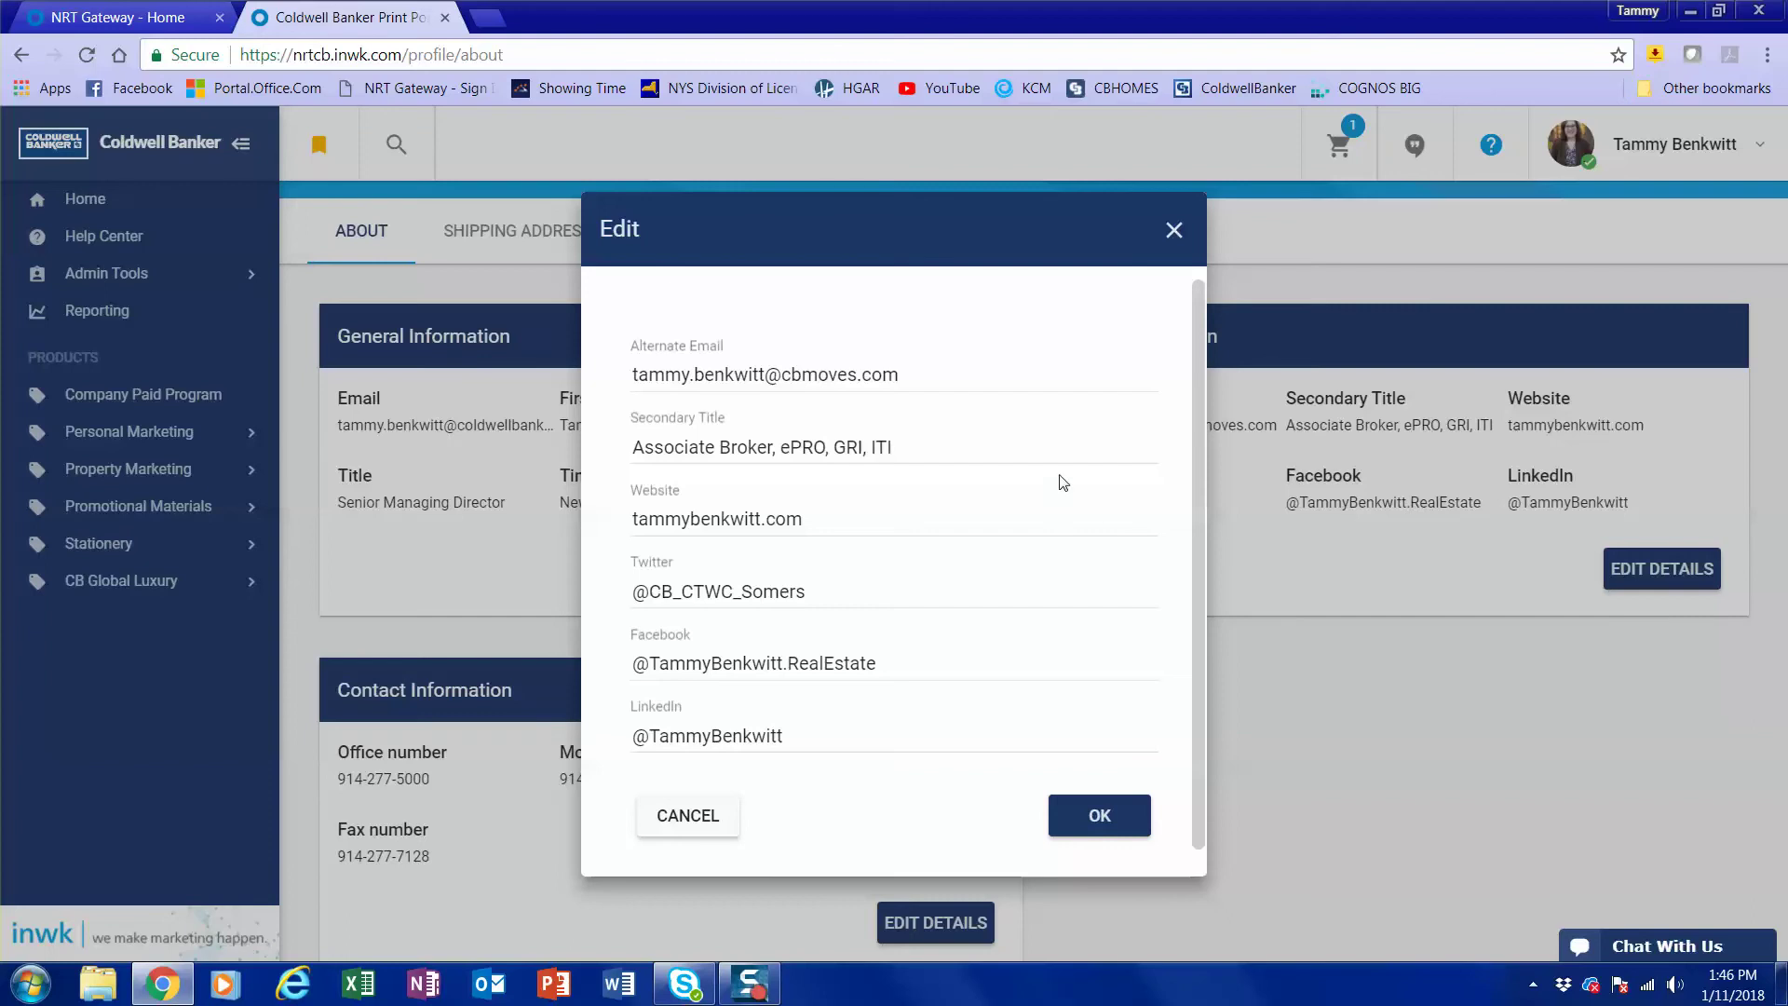
Save the Other Information fields (website, social links) as they stand.
left_click(1080, 816)
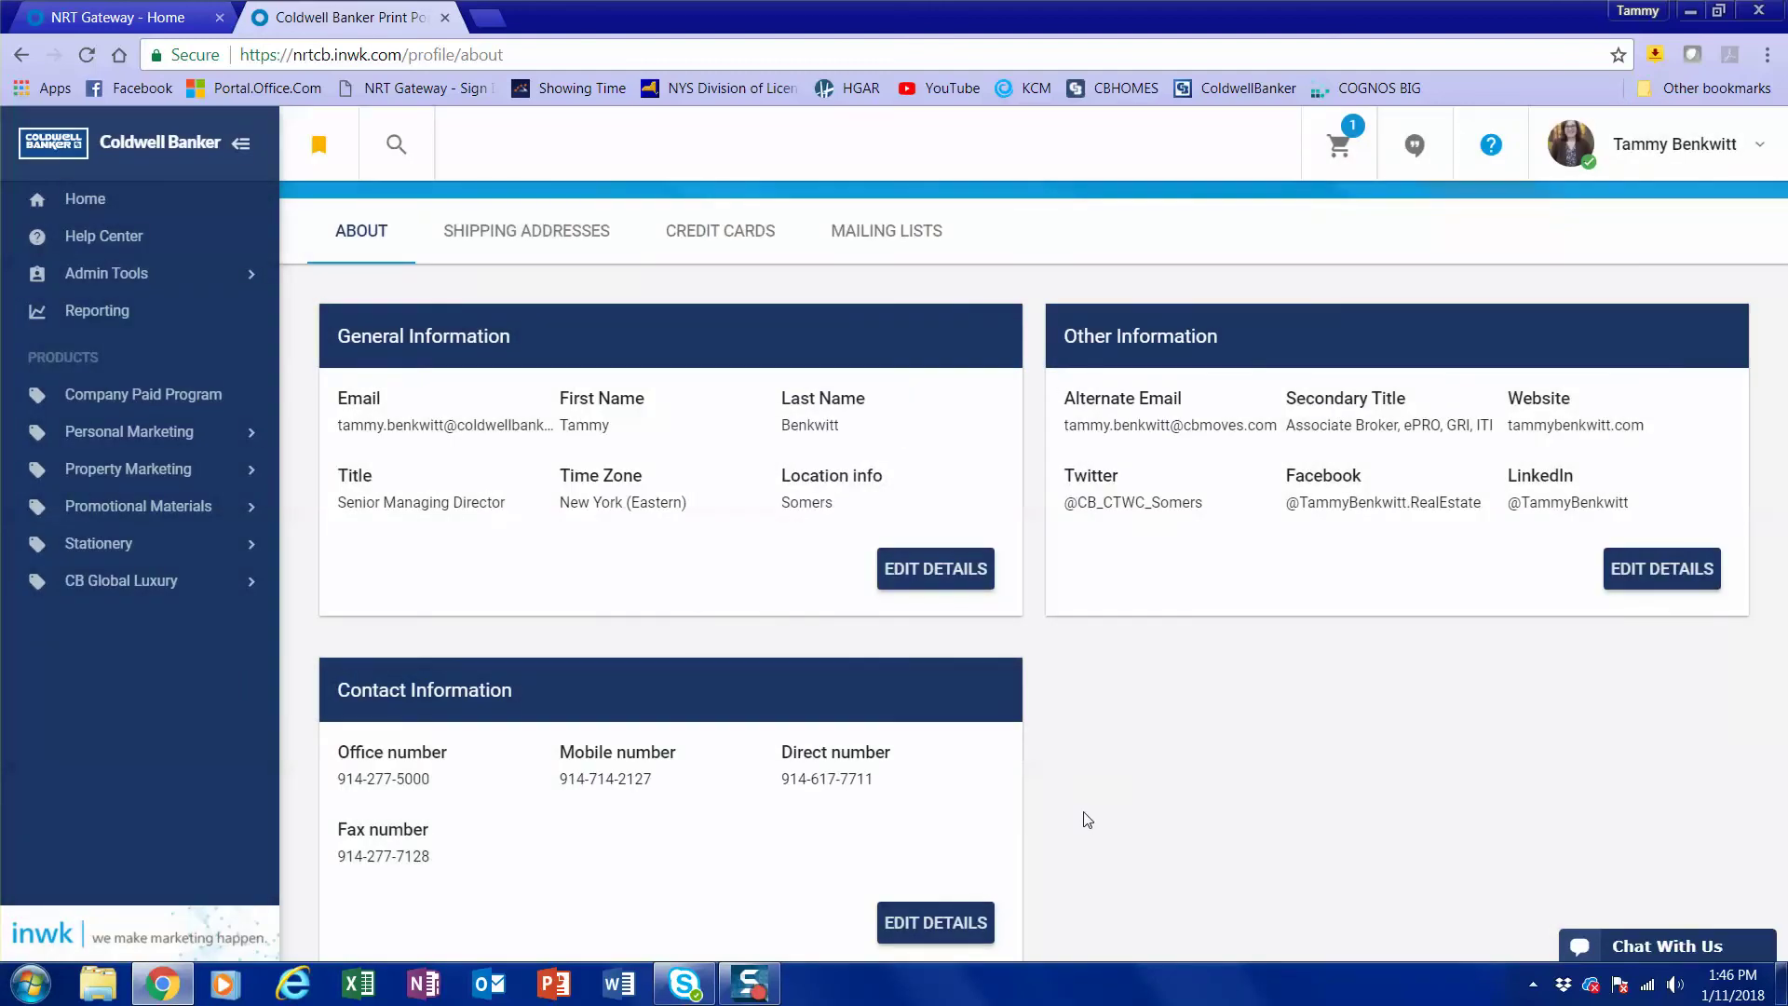
scroll(1070, 792, "down", 1)
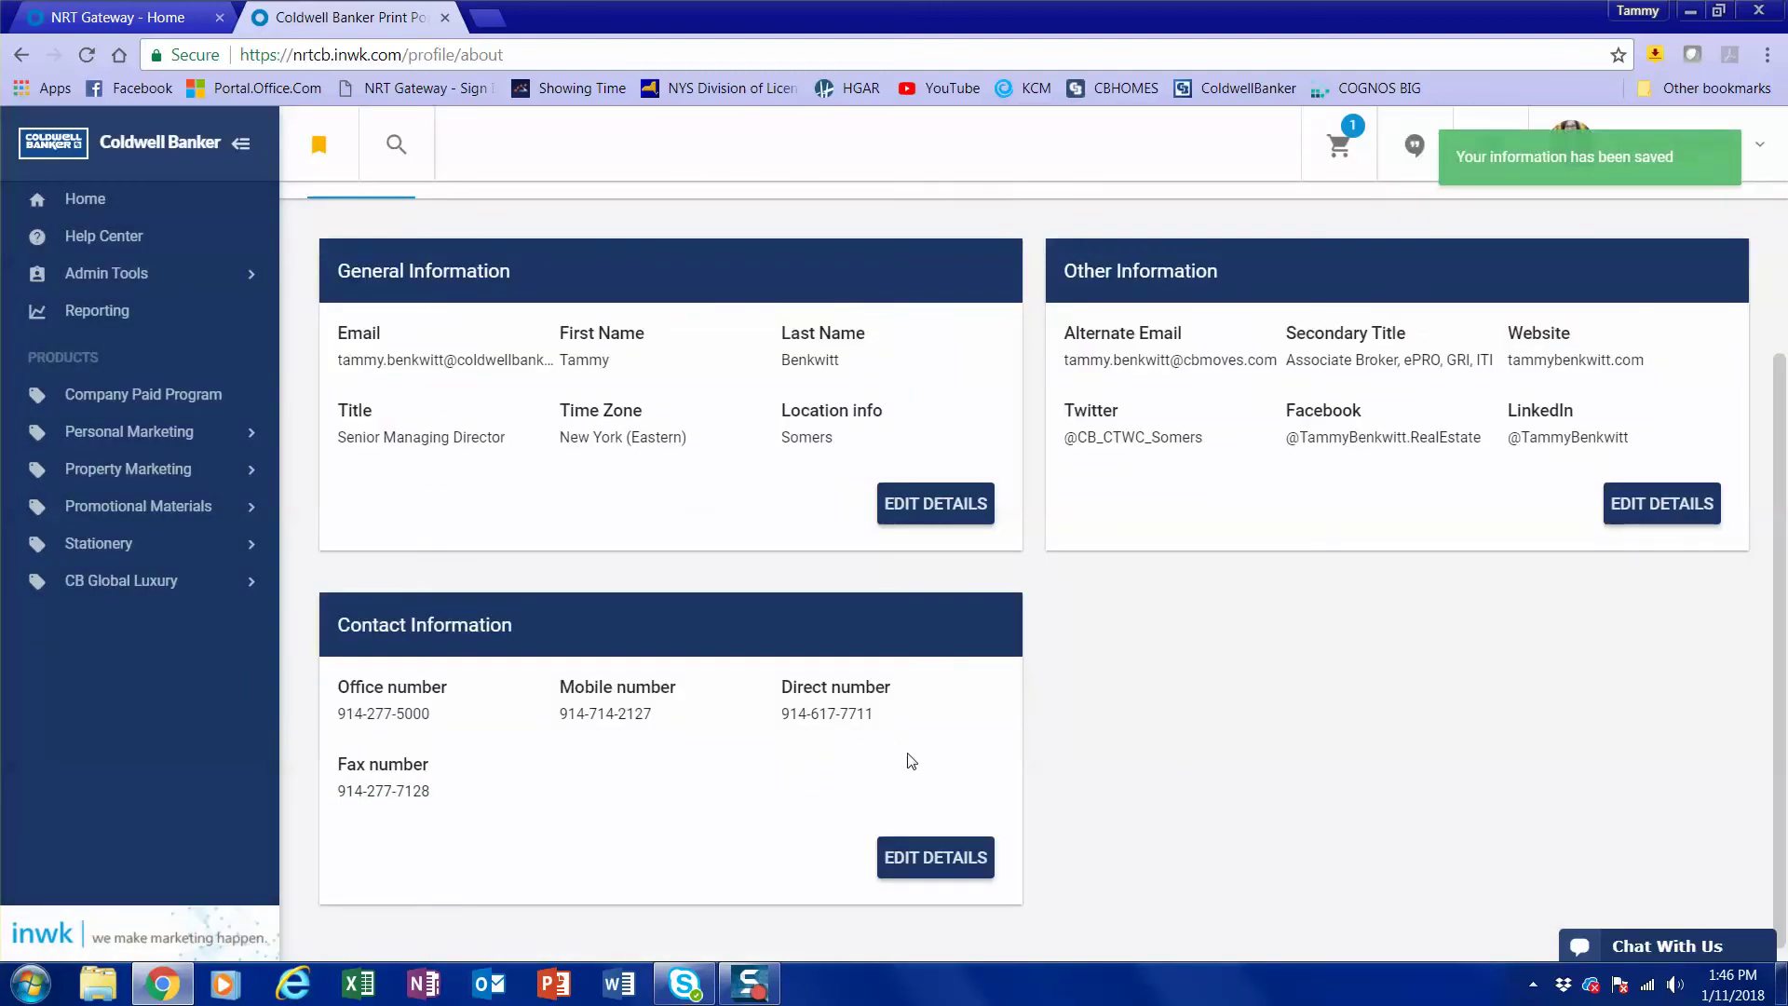
Review the Contact Information phone numbers, including the mobile number, and save them.
left_click(951, 866)
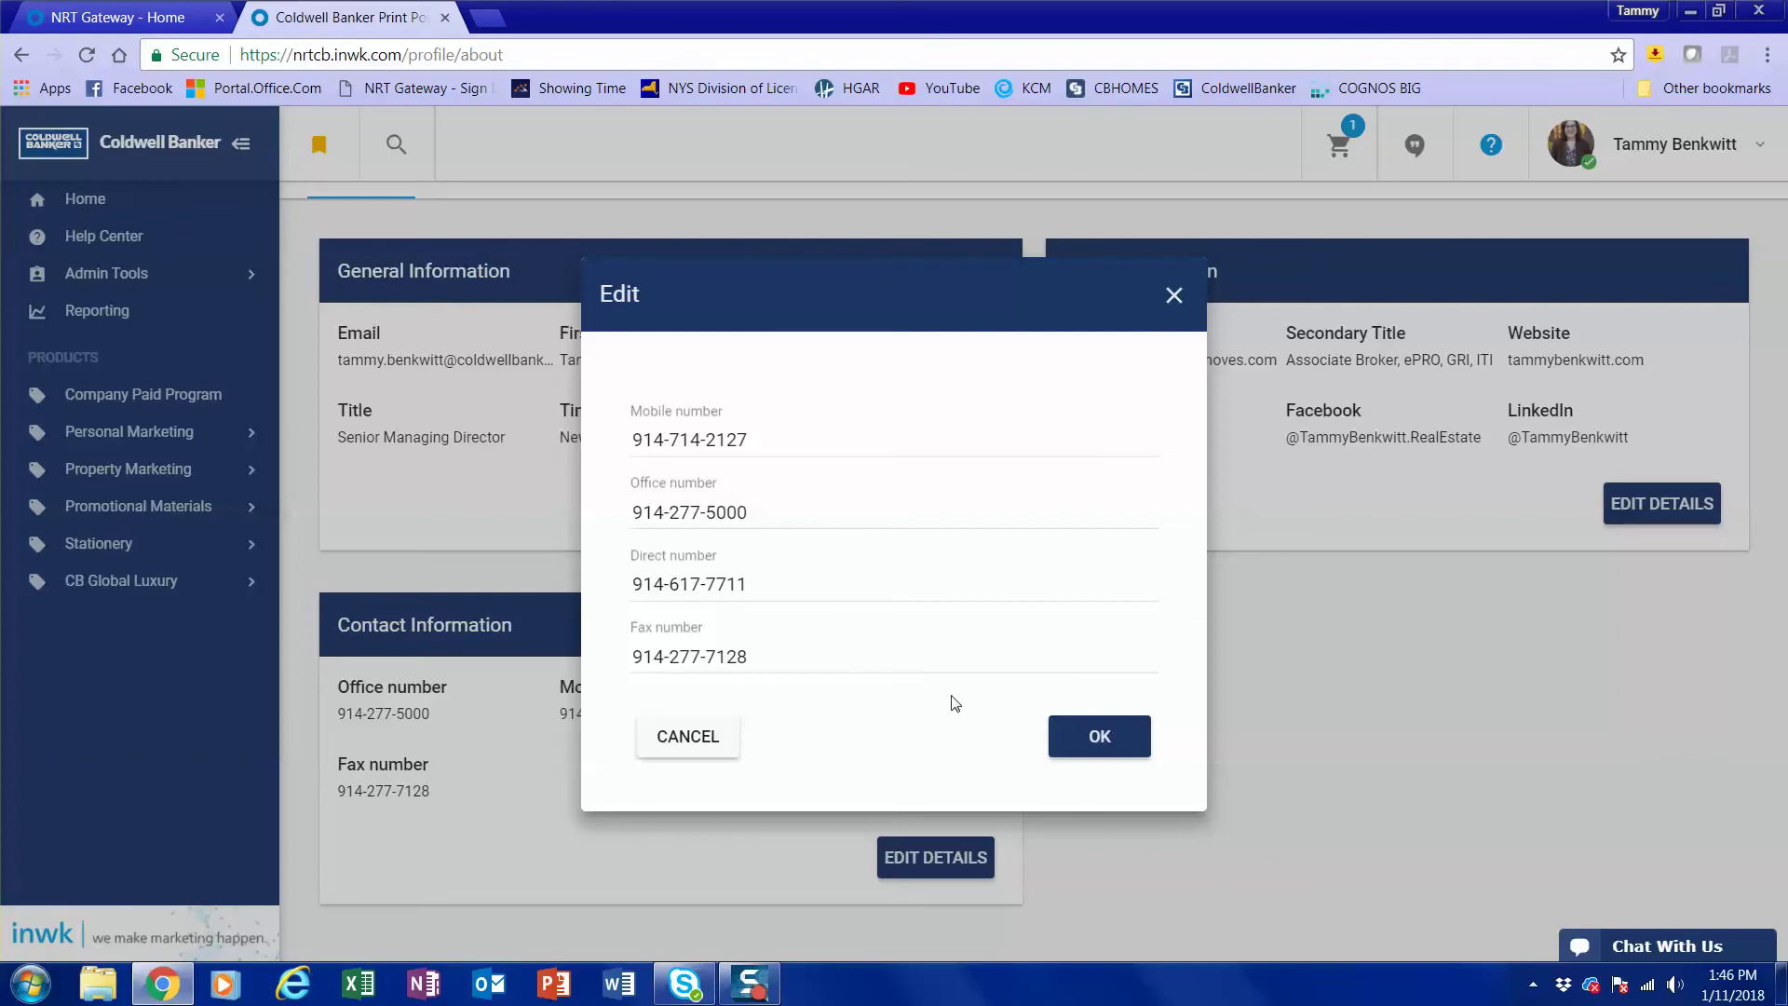
left_click(1103, 741)
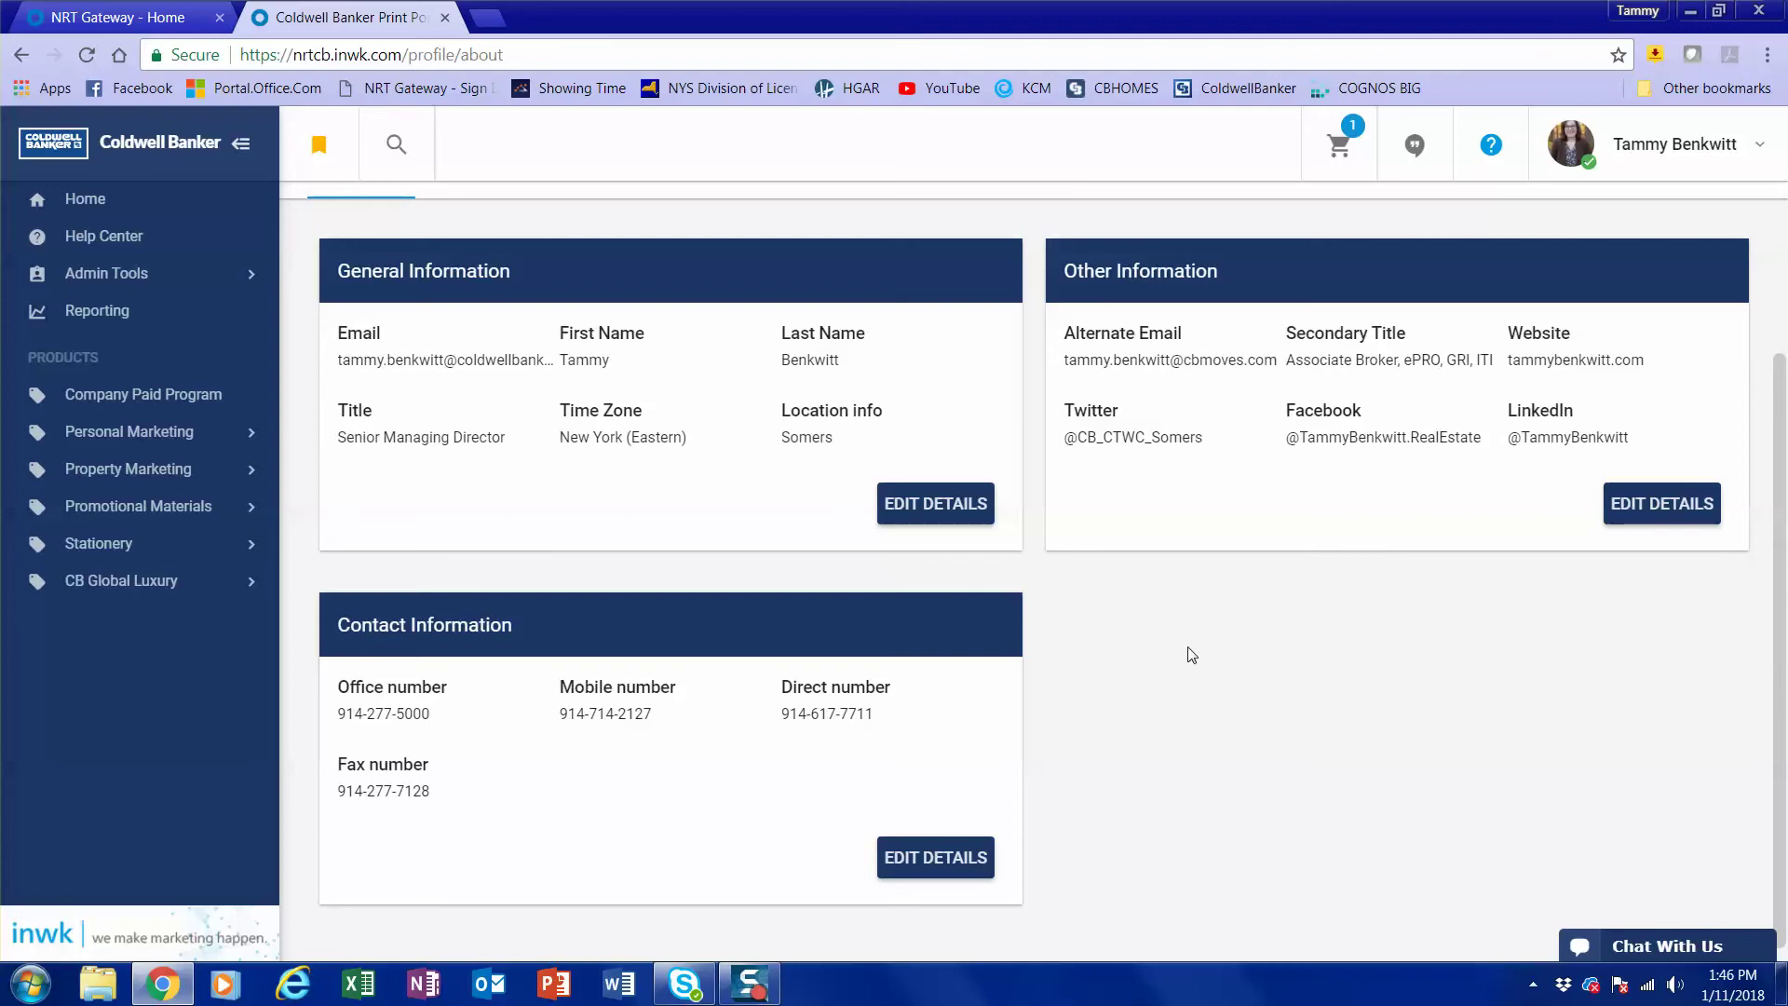
Return to the NRT Gateway home tab and launch the moxipresent tile.
left_click(130, 18)
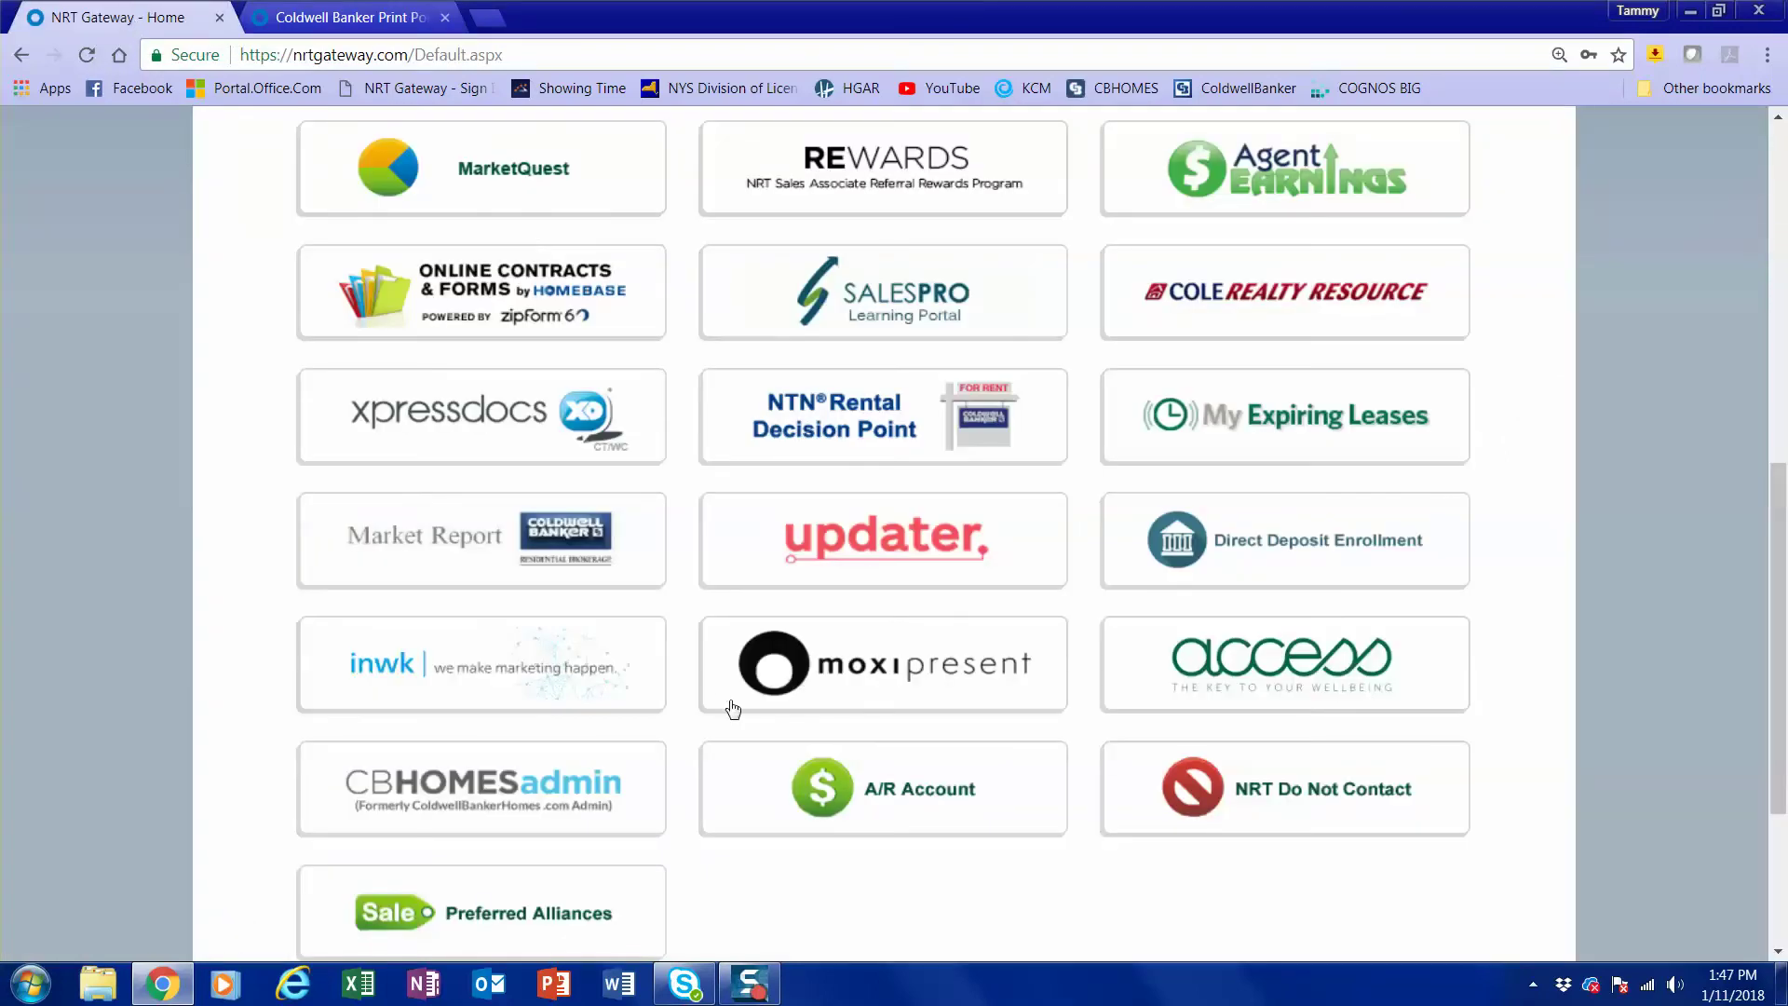
scroll(985, 659, "up", 3)
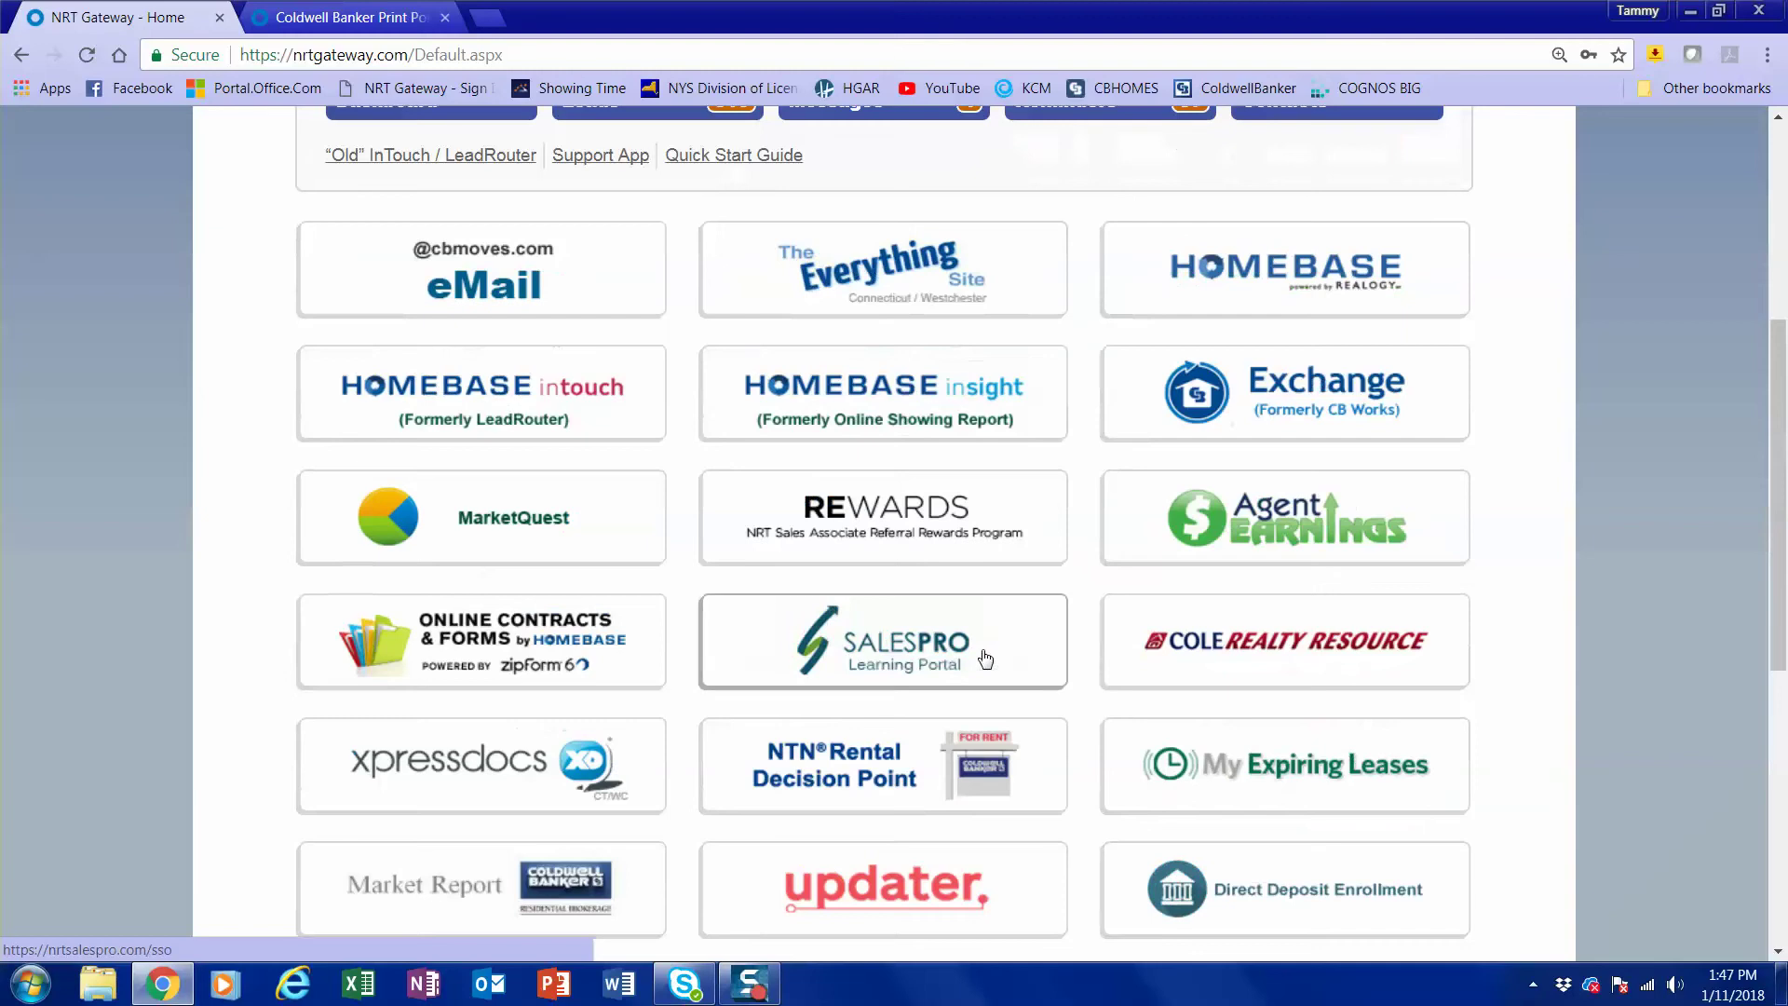
scroll(985, 659, "down", 2)
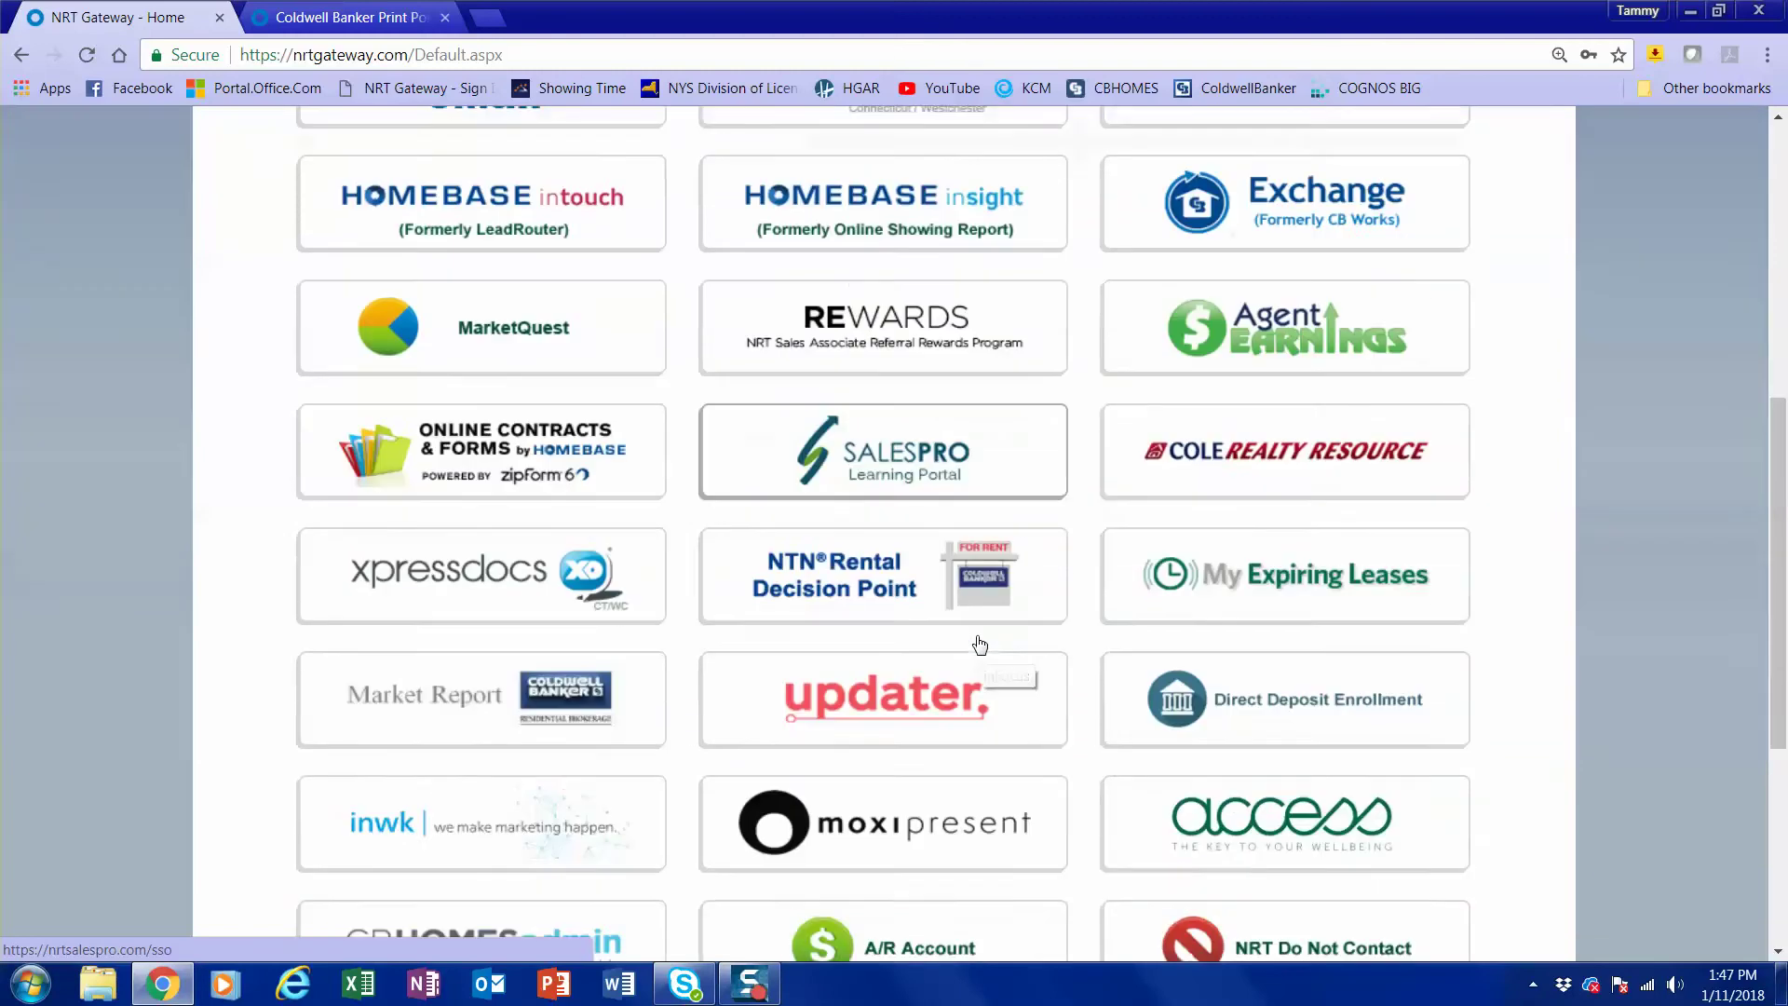
scroll(979, 645, "down", 1)
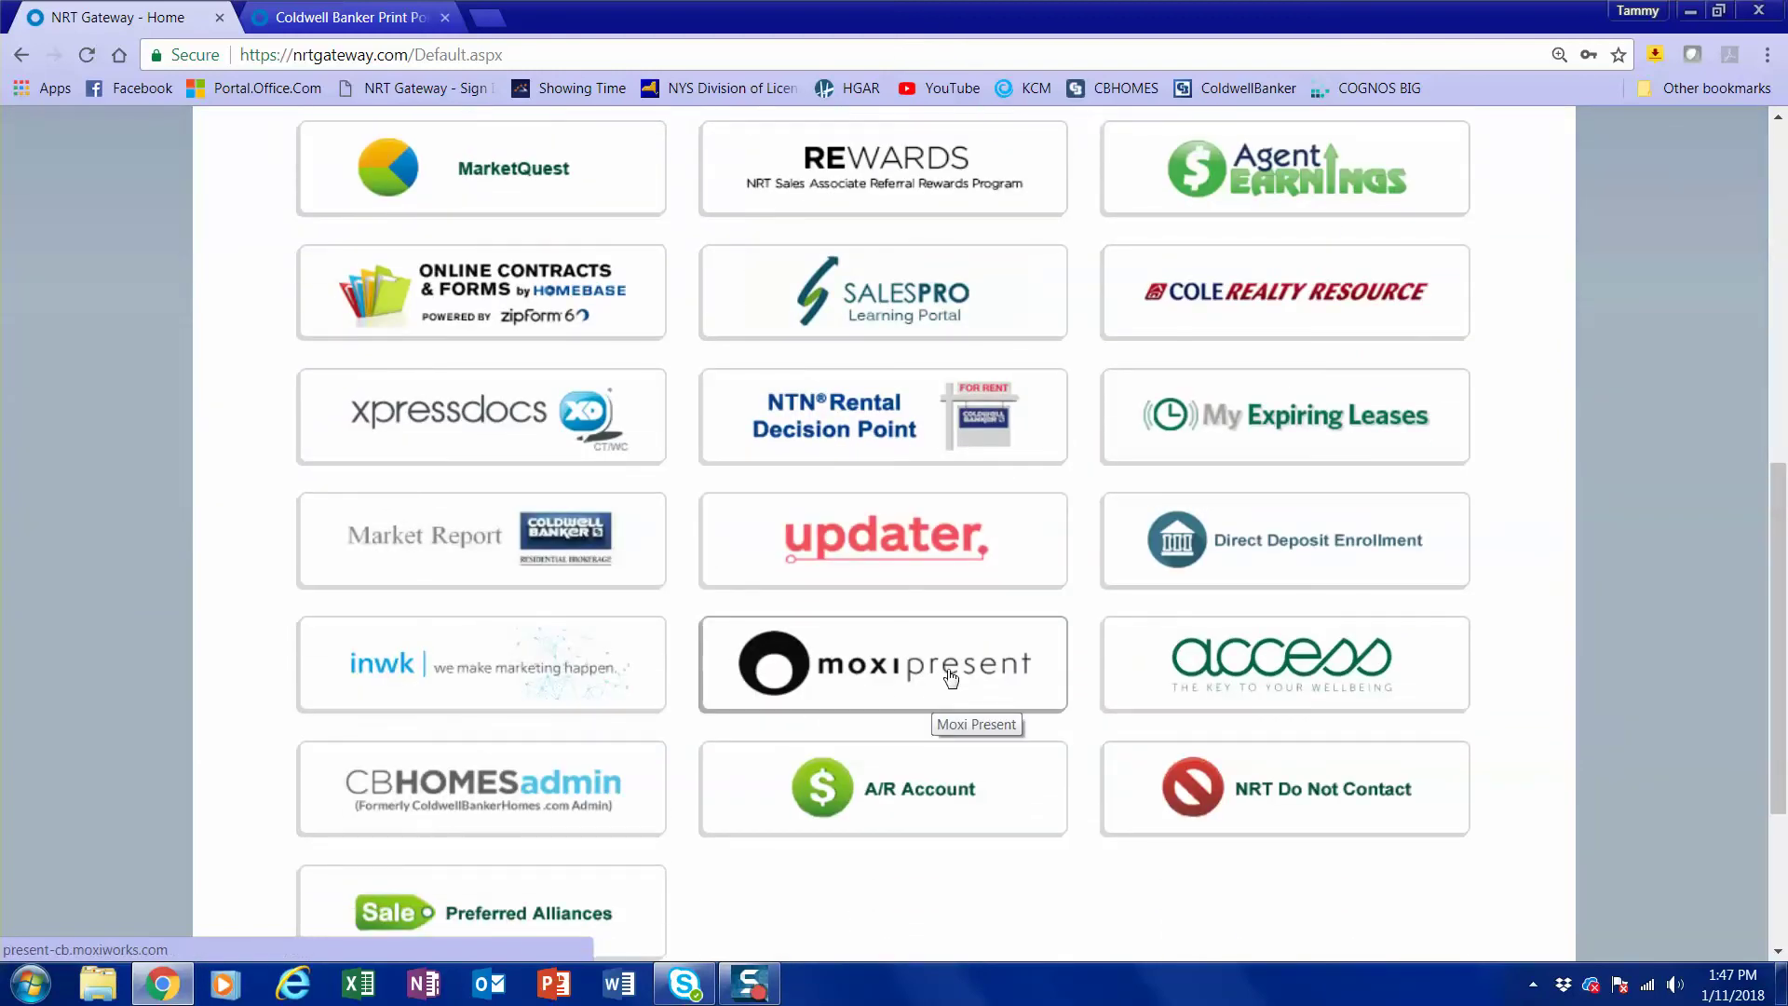
left_click(951, 674)
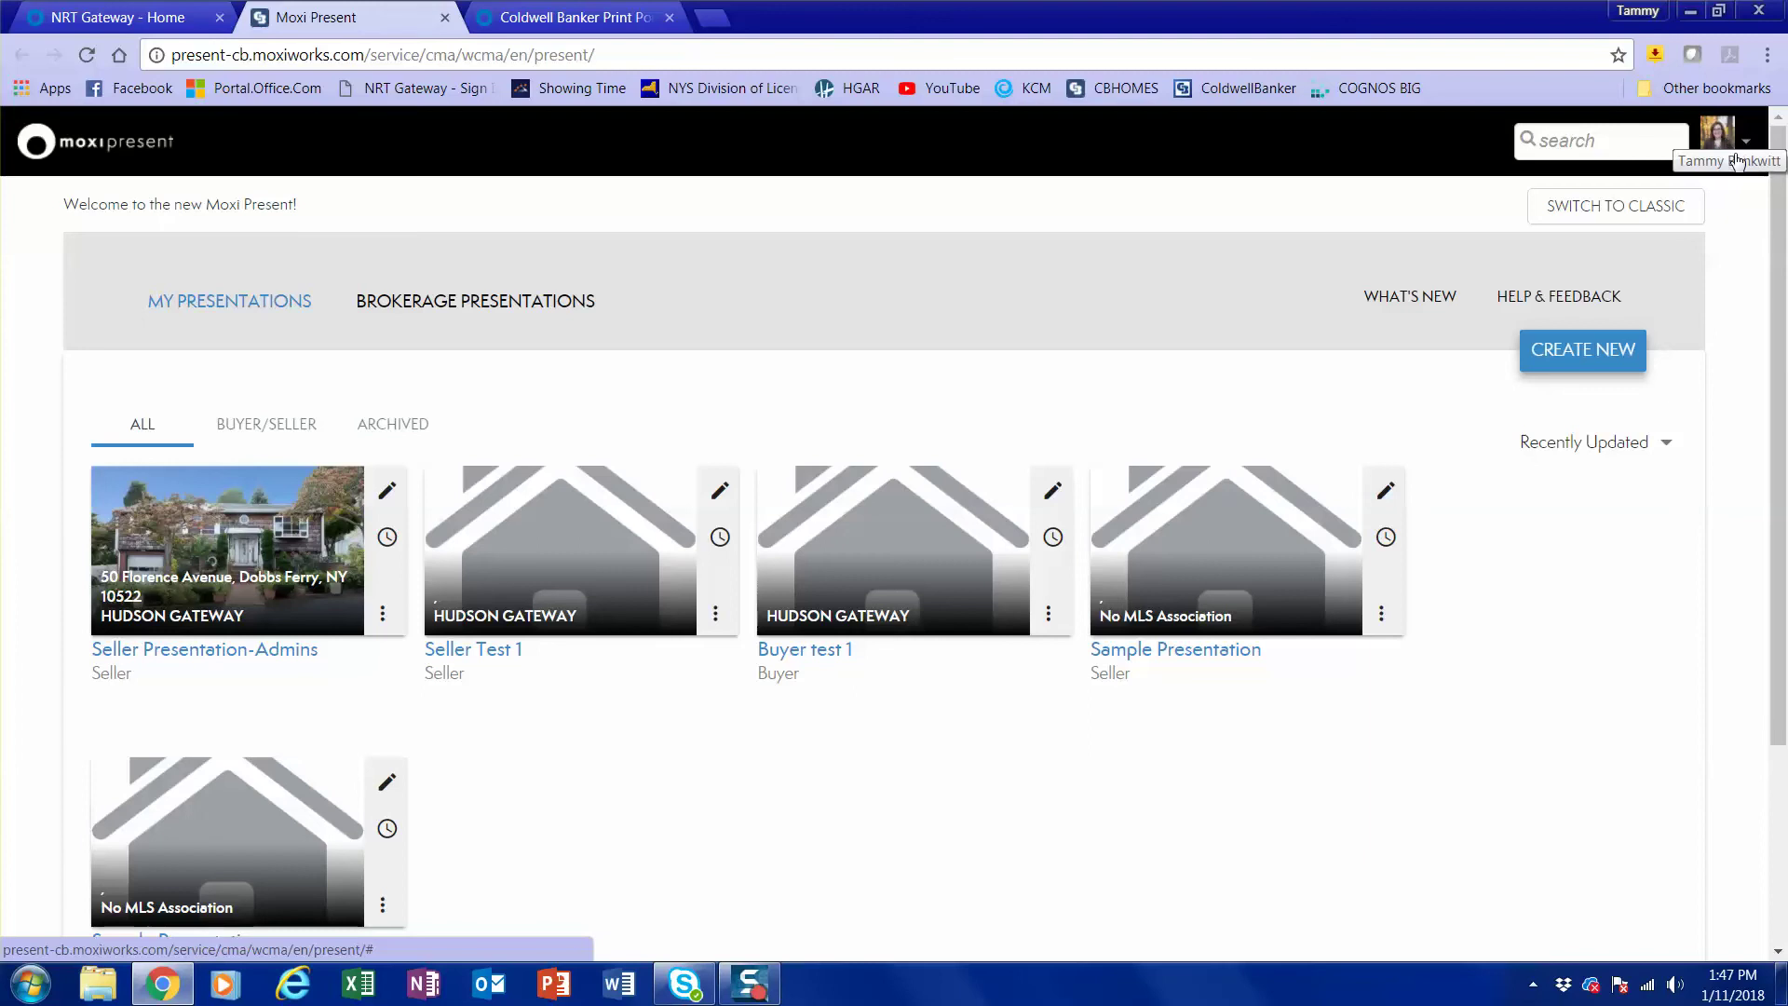
Open My Account from the avatar menu and start editing the roster profile.
left_click(1747, 154)
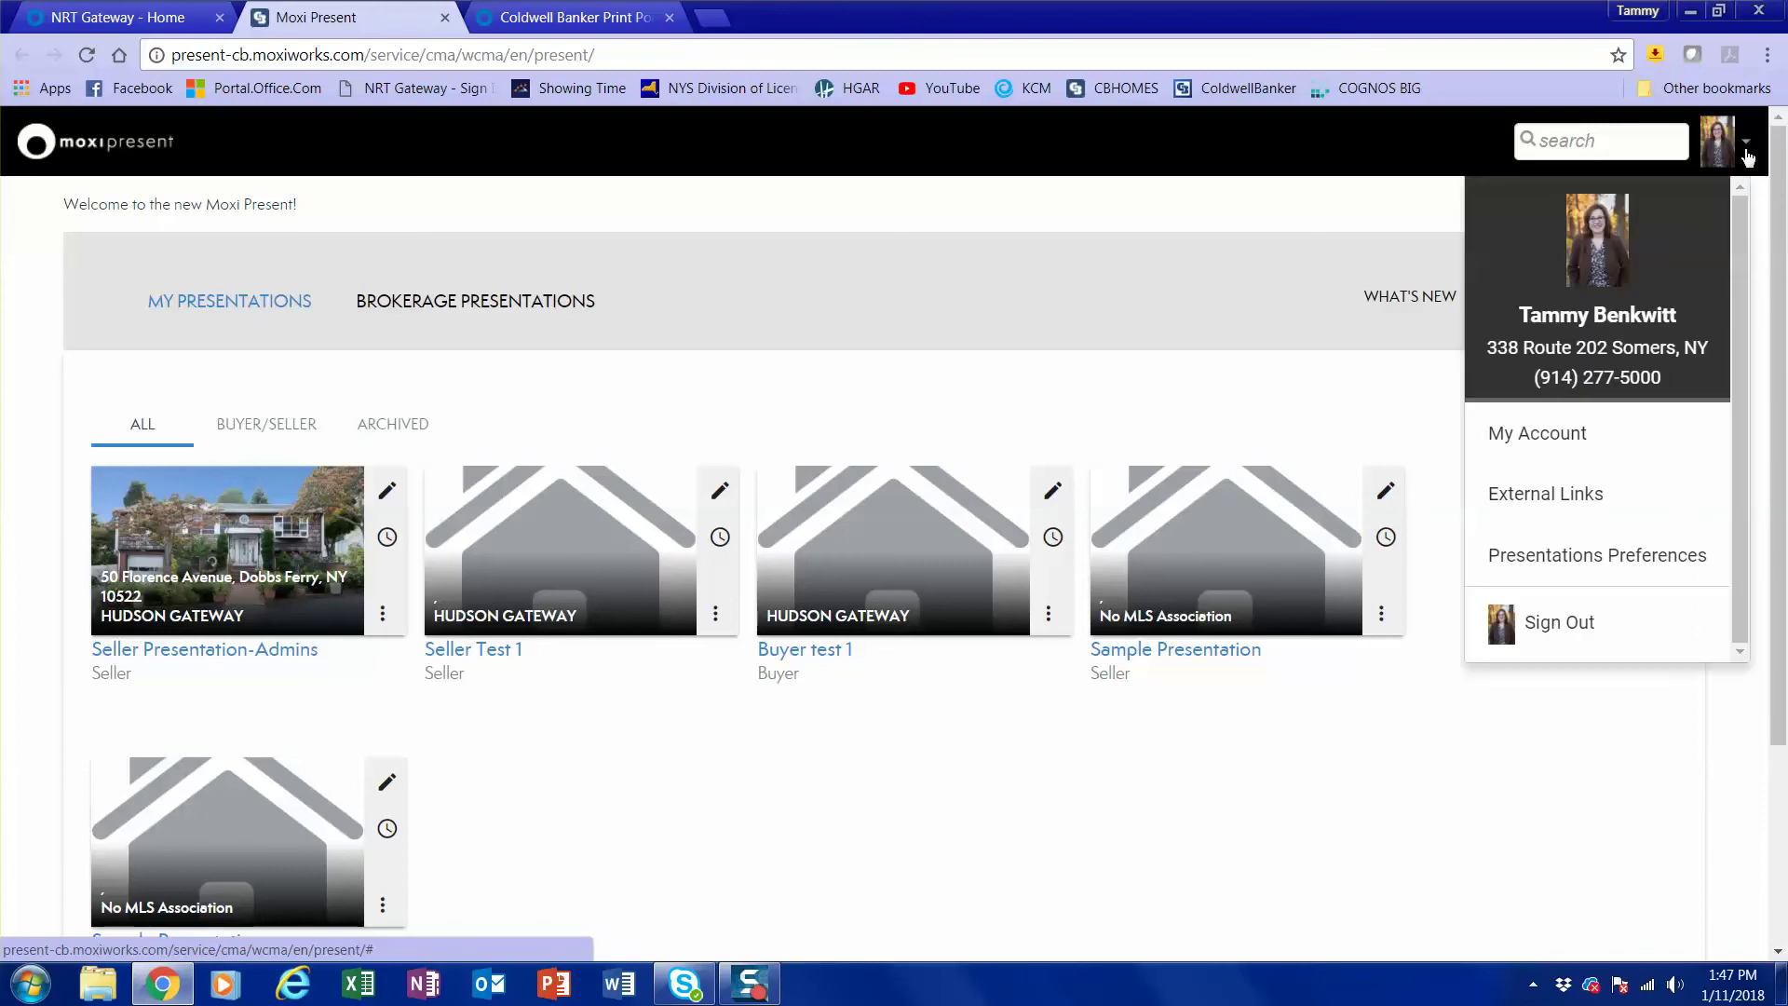
left_click(1570, 435)
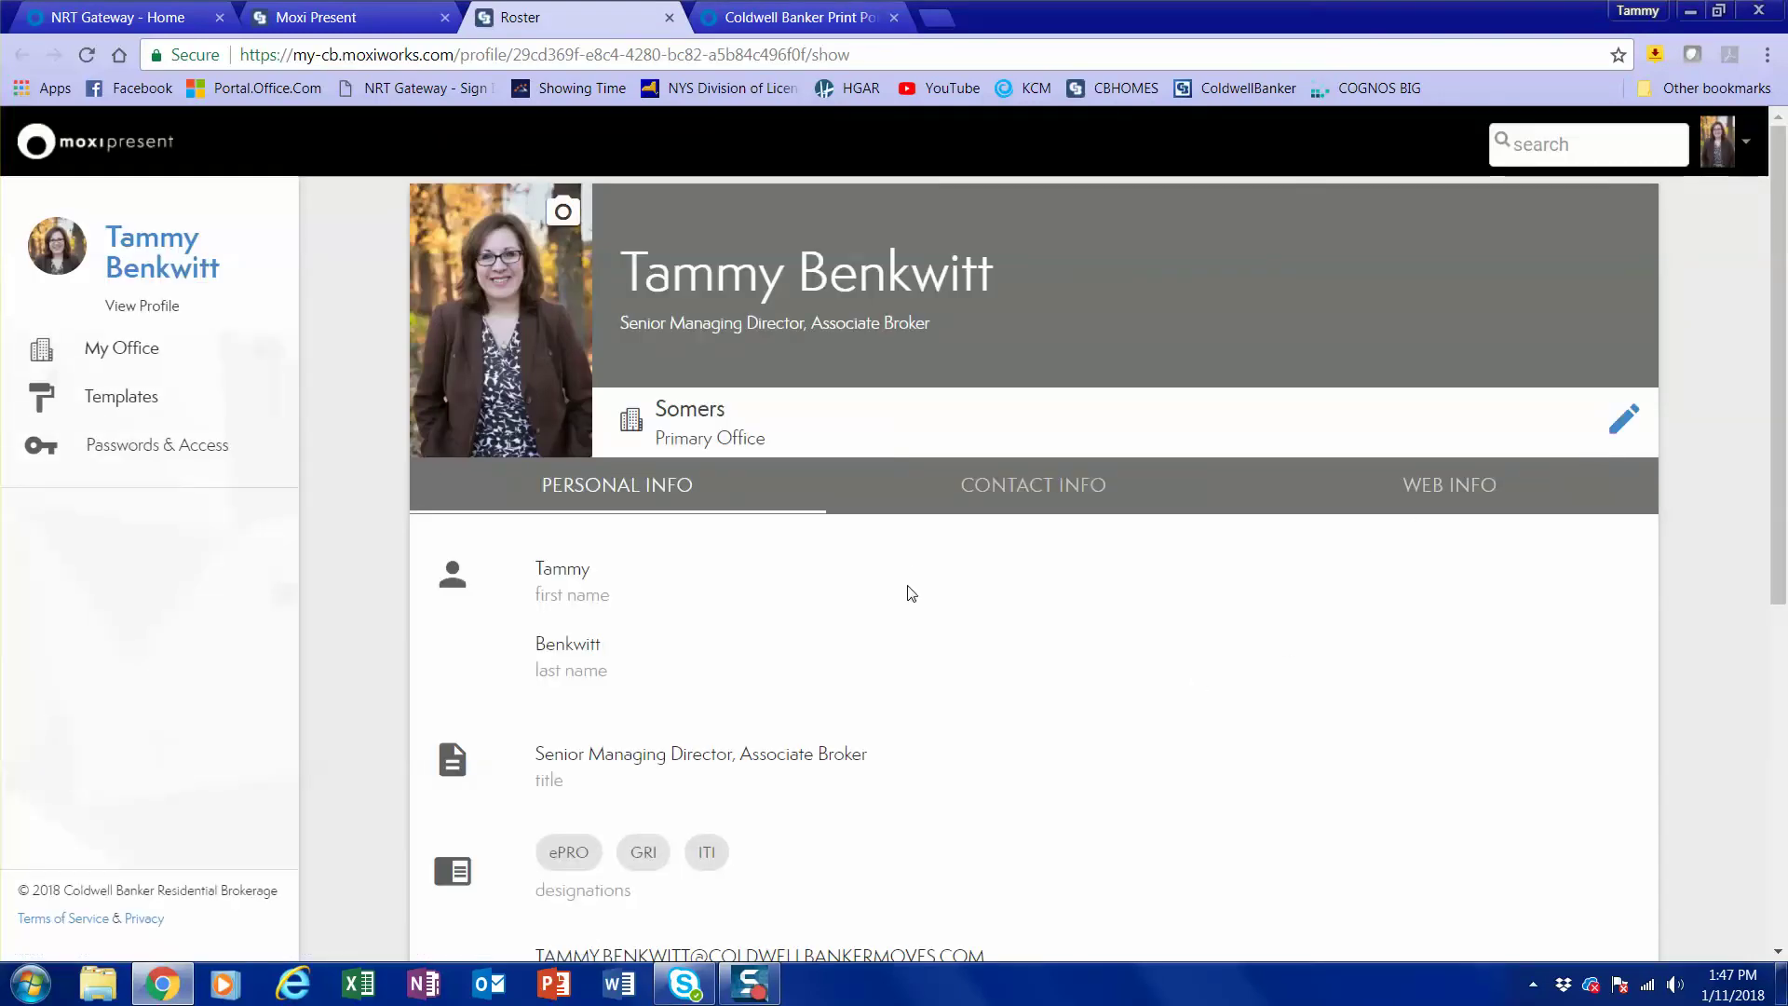
scroll(1019, 606, "down", 1)
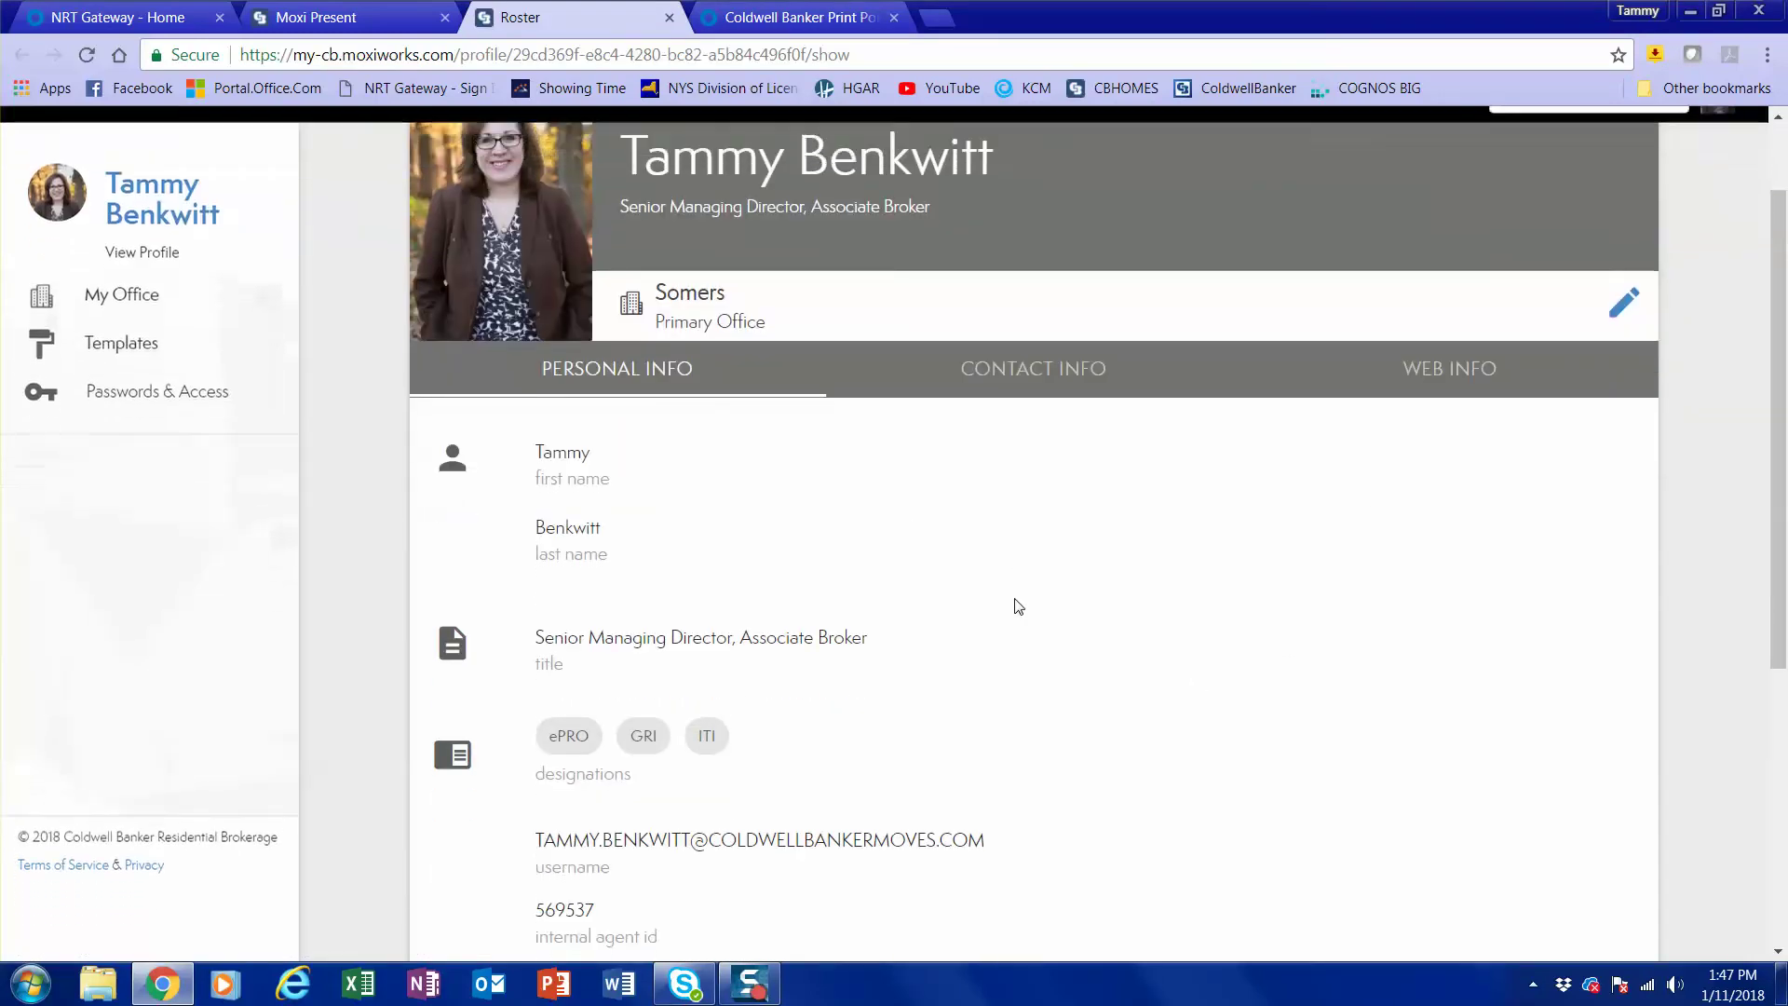
left_click(1618, 311)
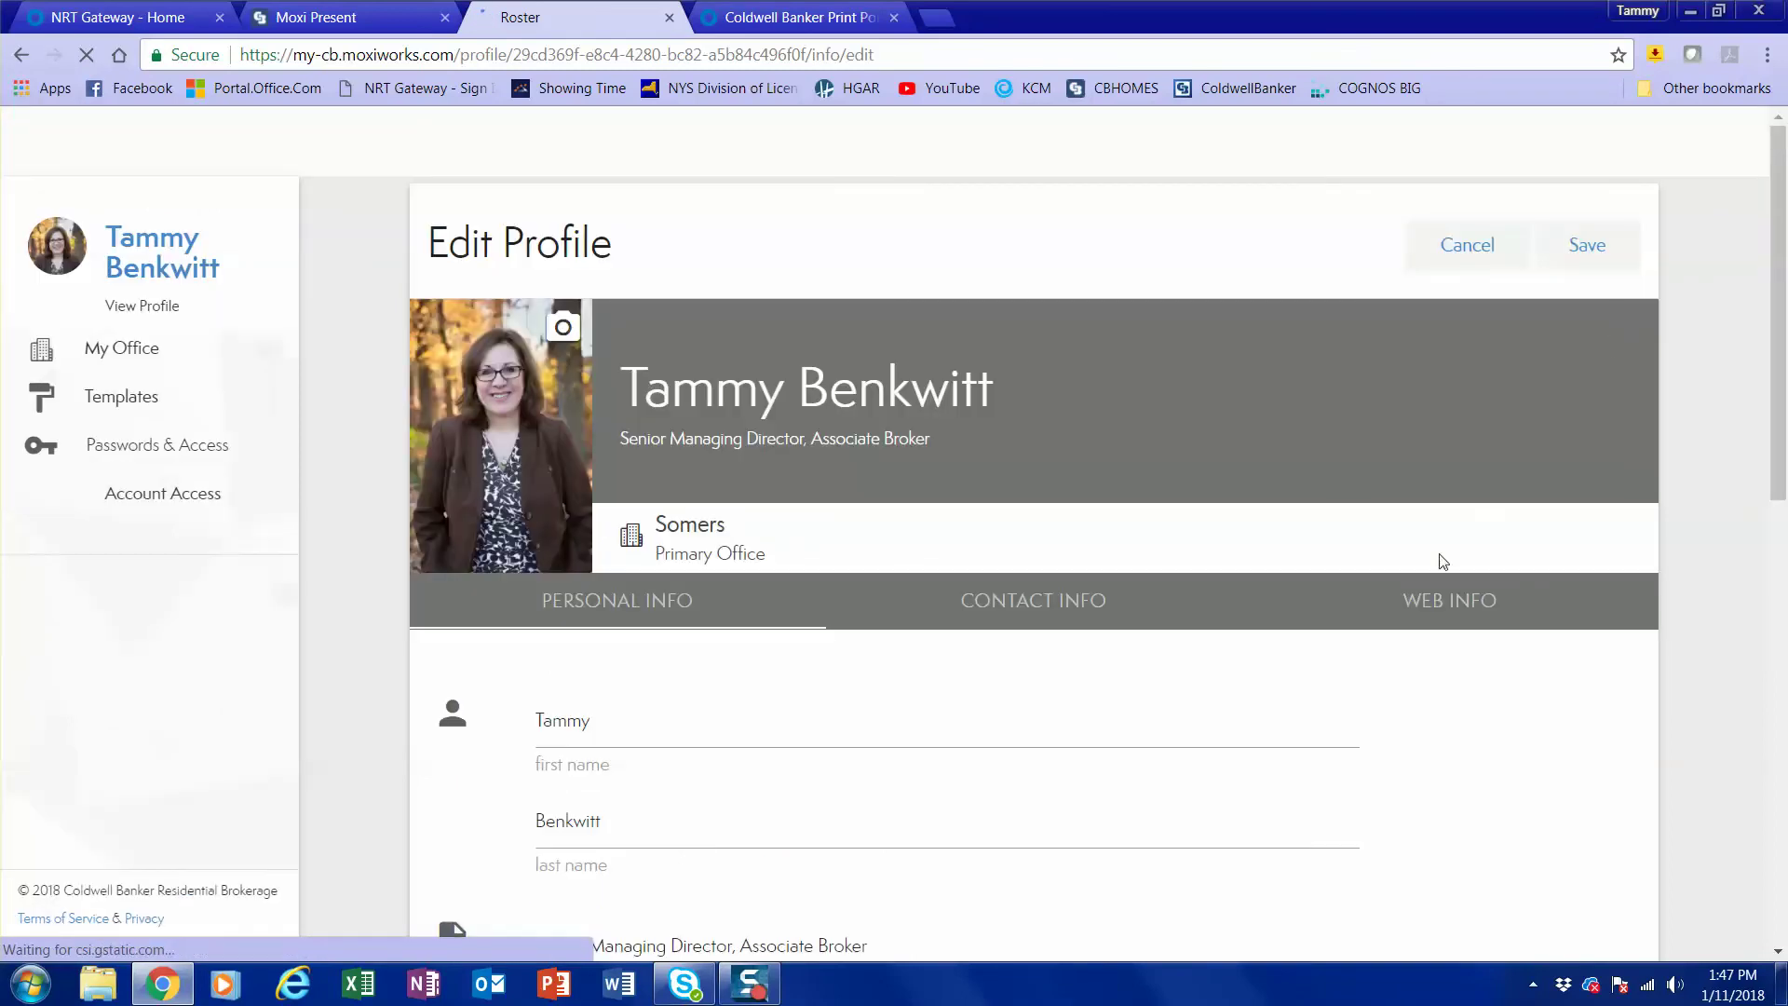
Save the roster profile edits and show the Contact Info tab listing the primary email.
scroll(1331, 665, "down", 4)
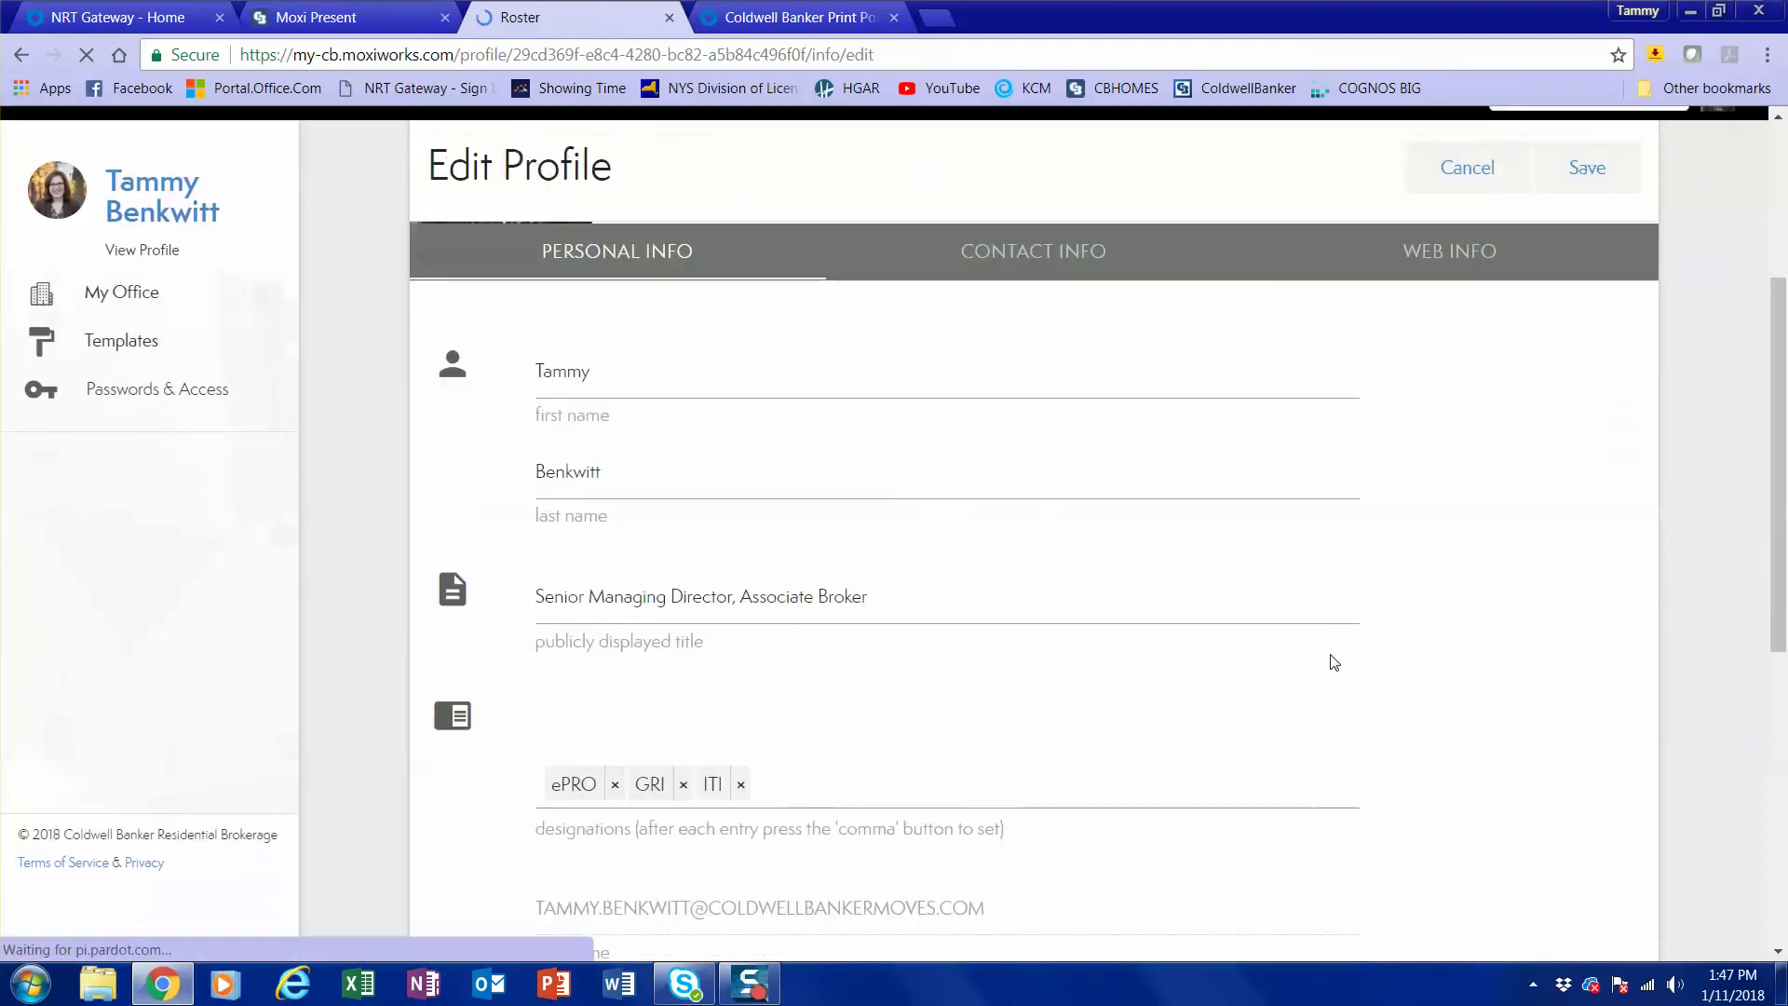
scroll(1334, 662, "down", 2)
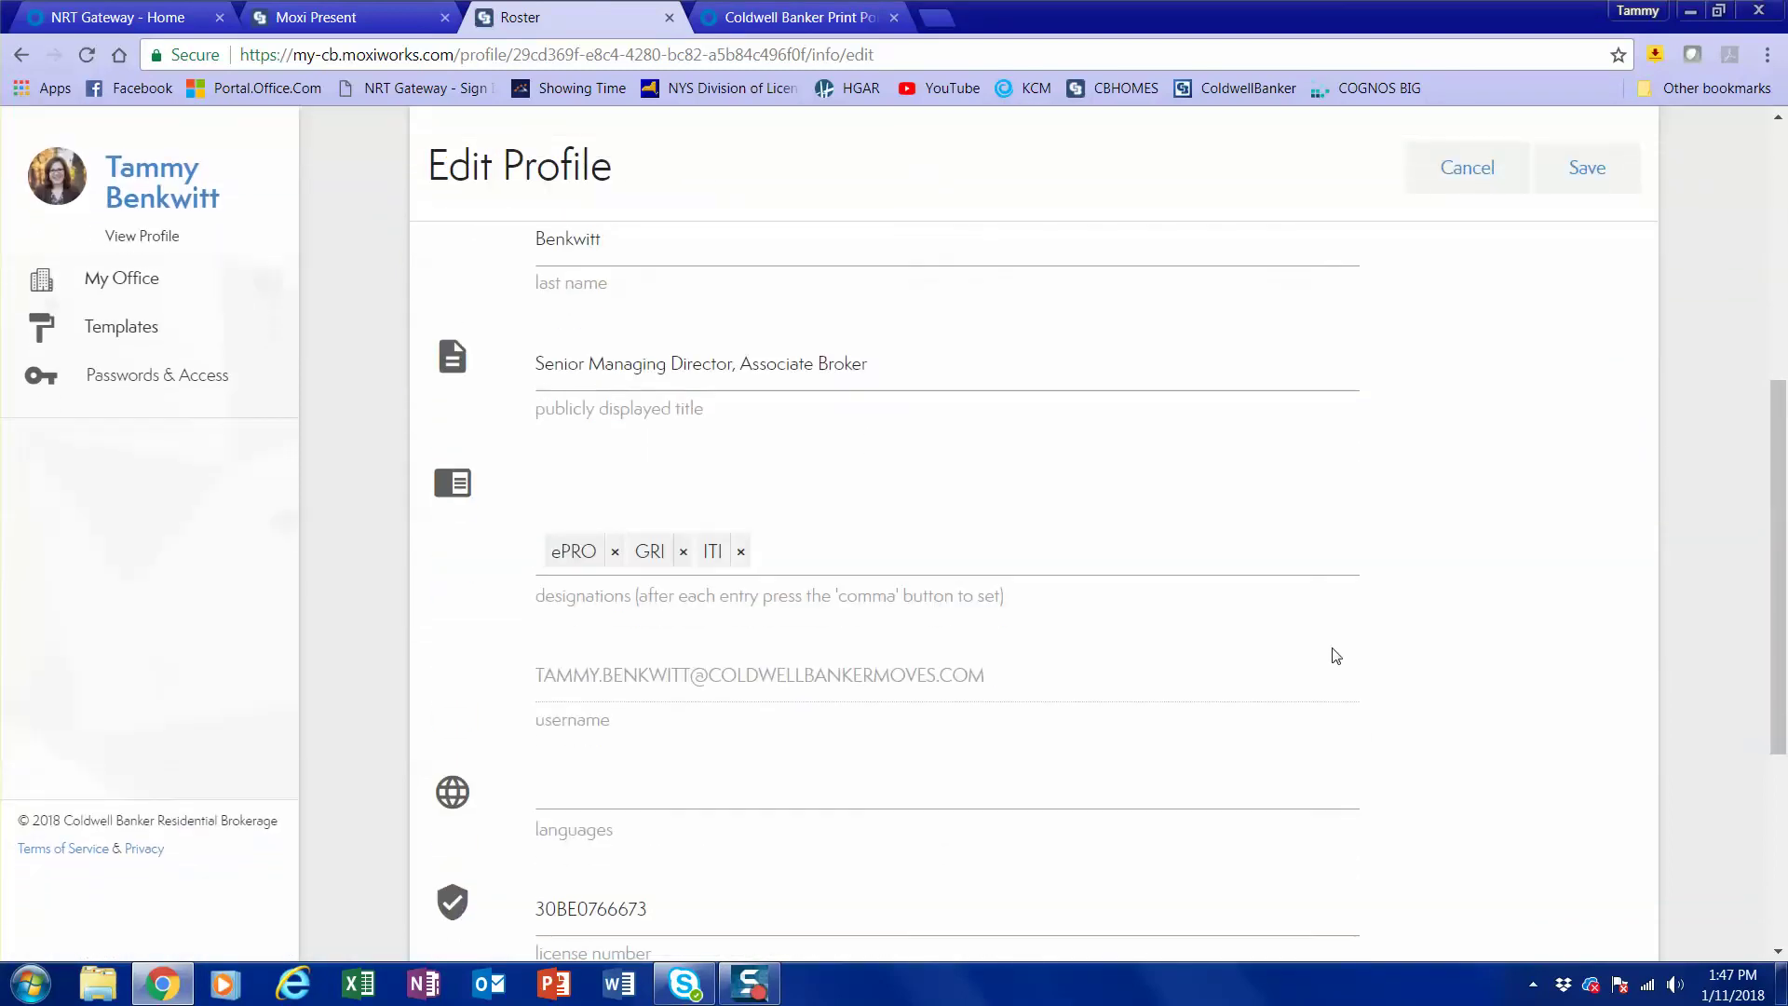
scroll(1286, 485, "down", 3)
scroll(1286, 480, "up", 5)
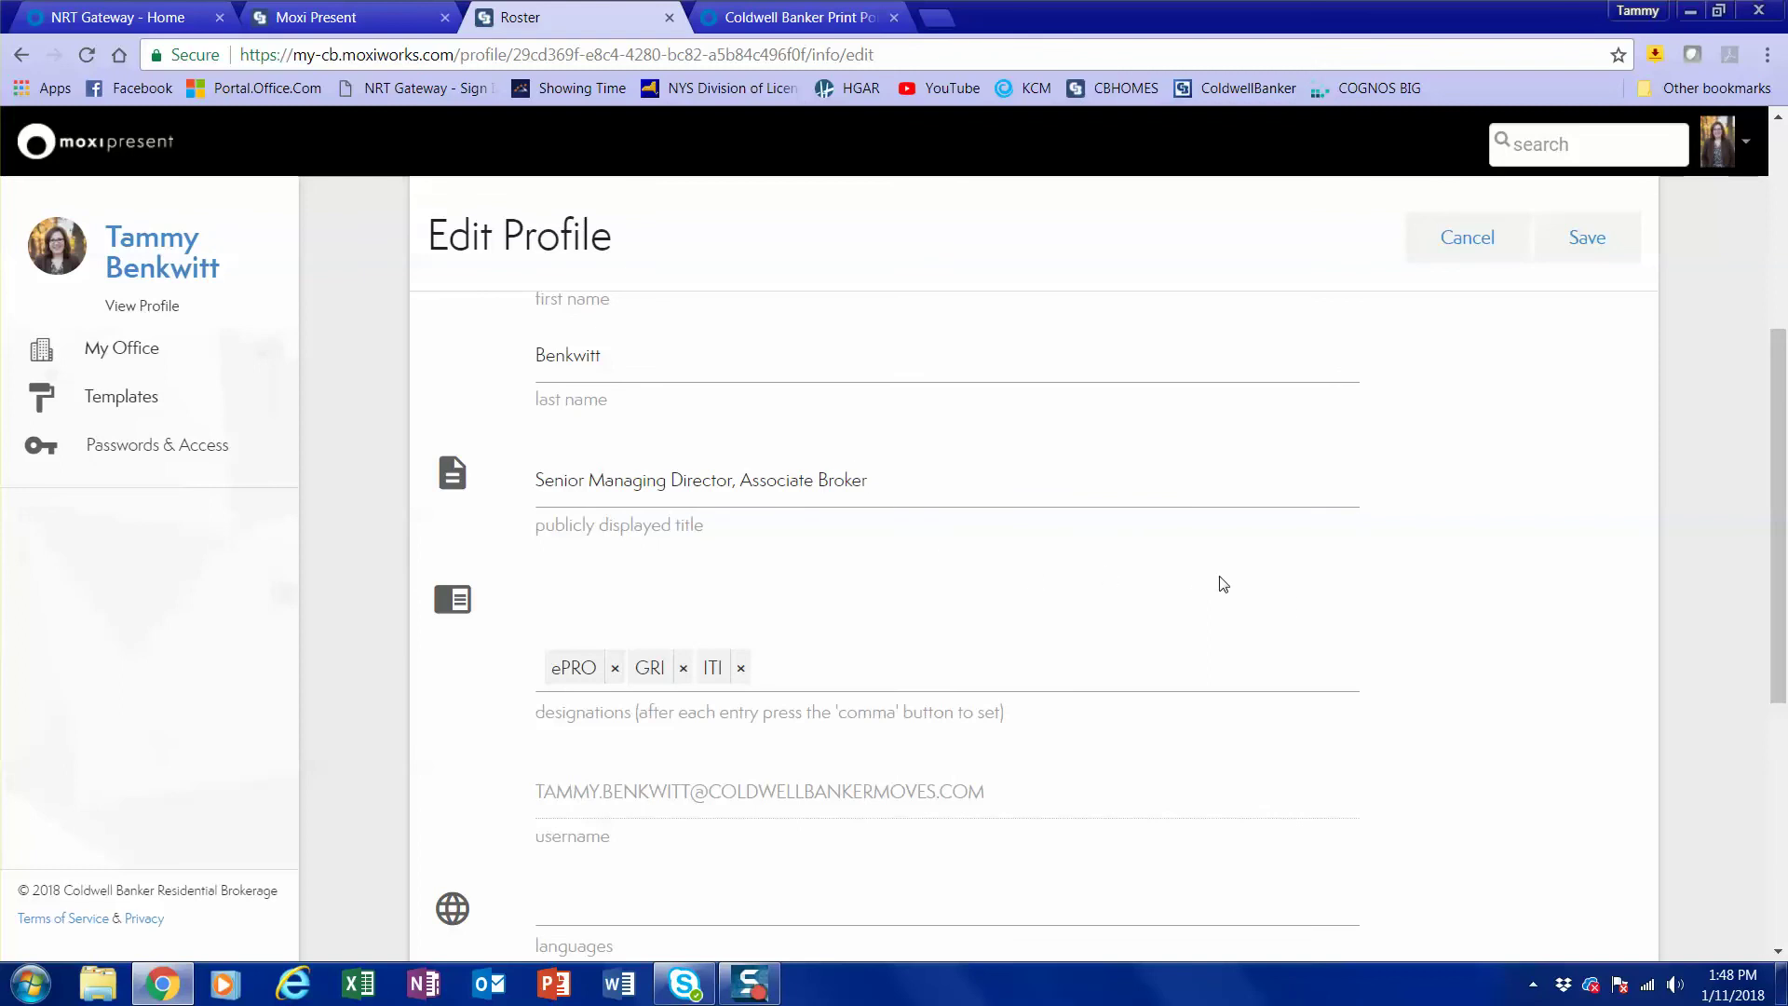
scroll(1218, 580, "down", 4)
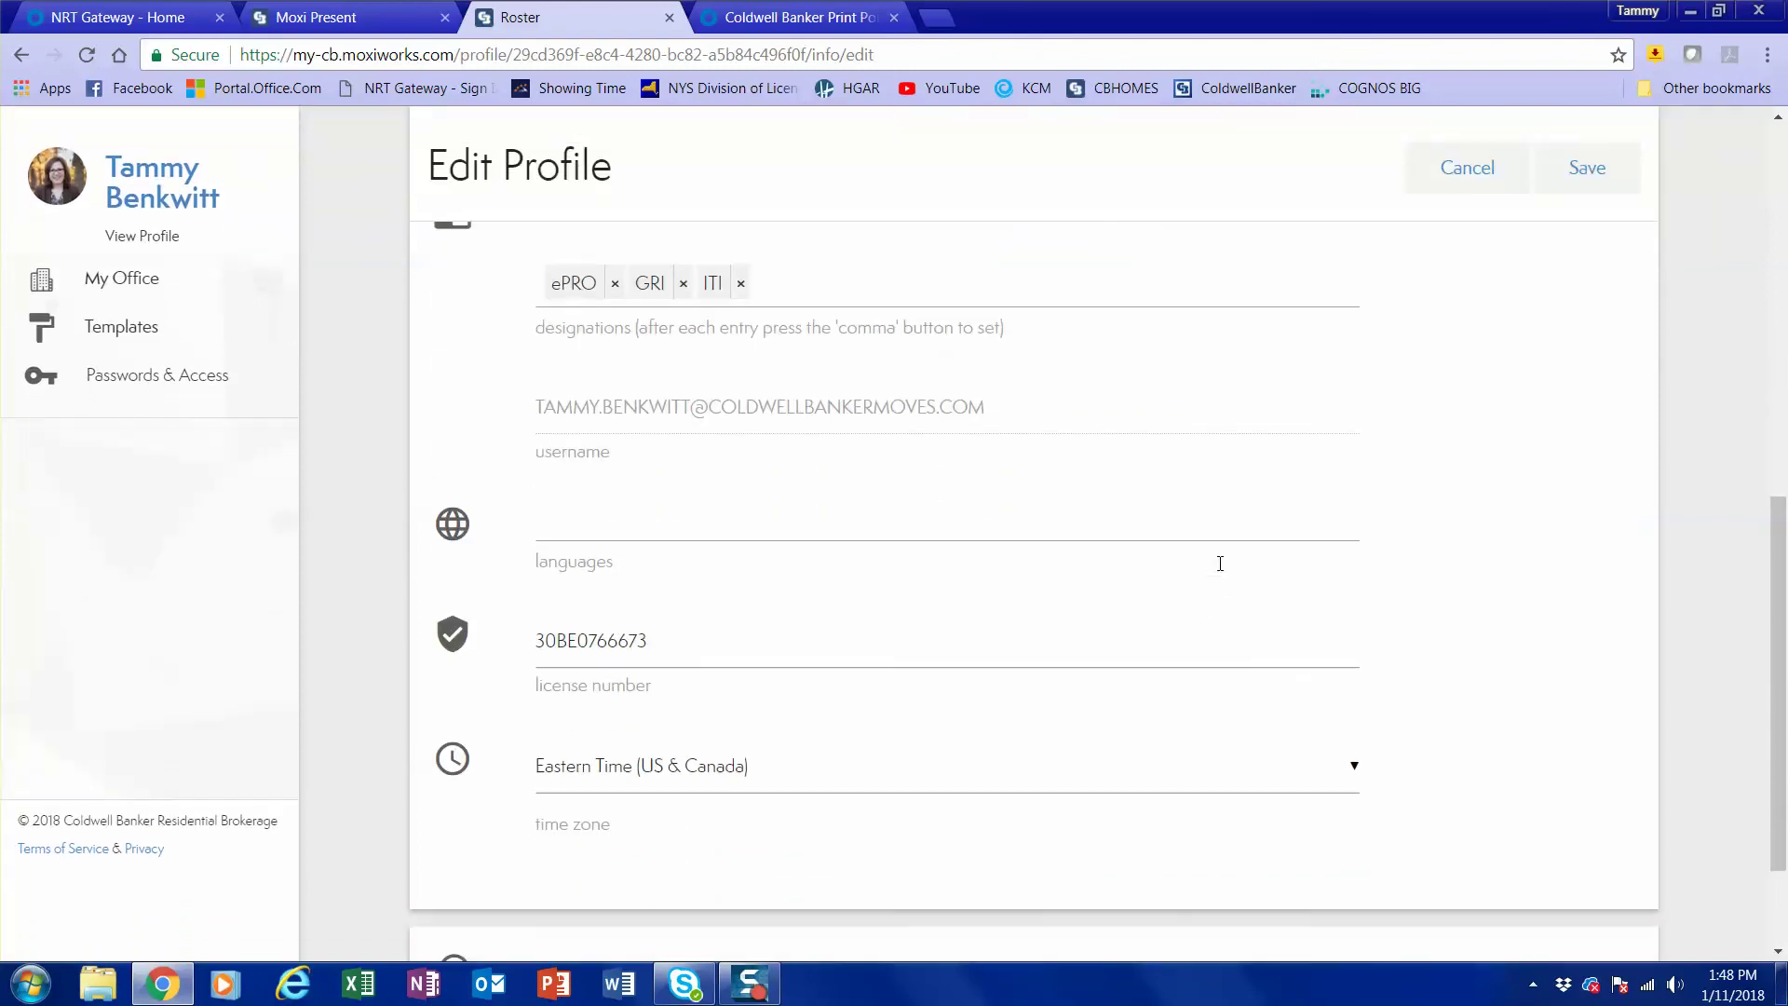
scroll(1220, 564, "down", 2)
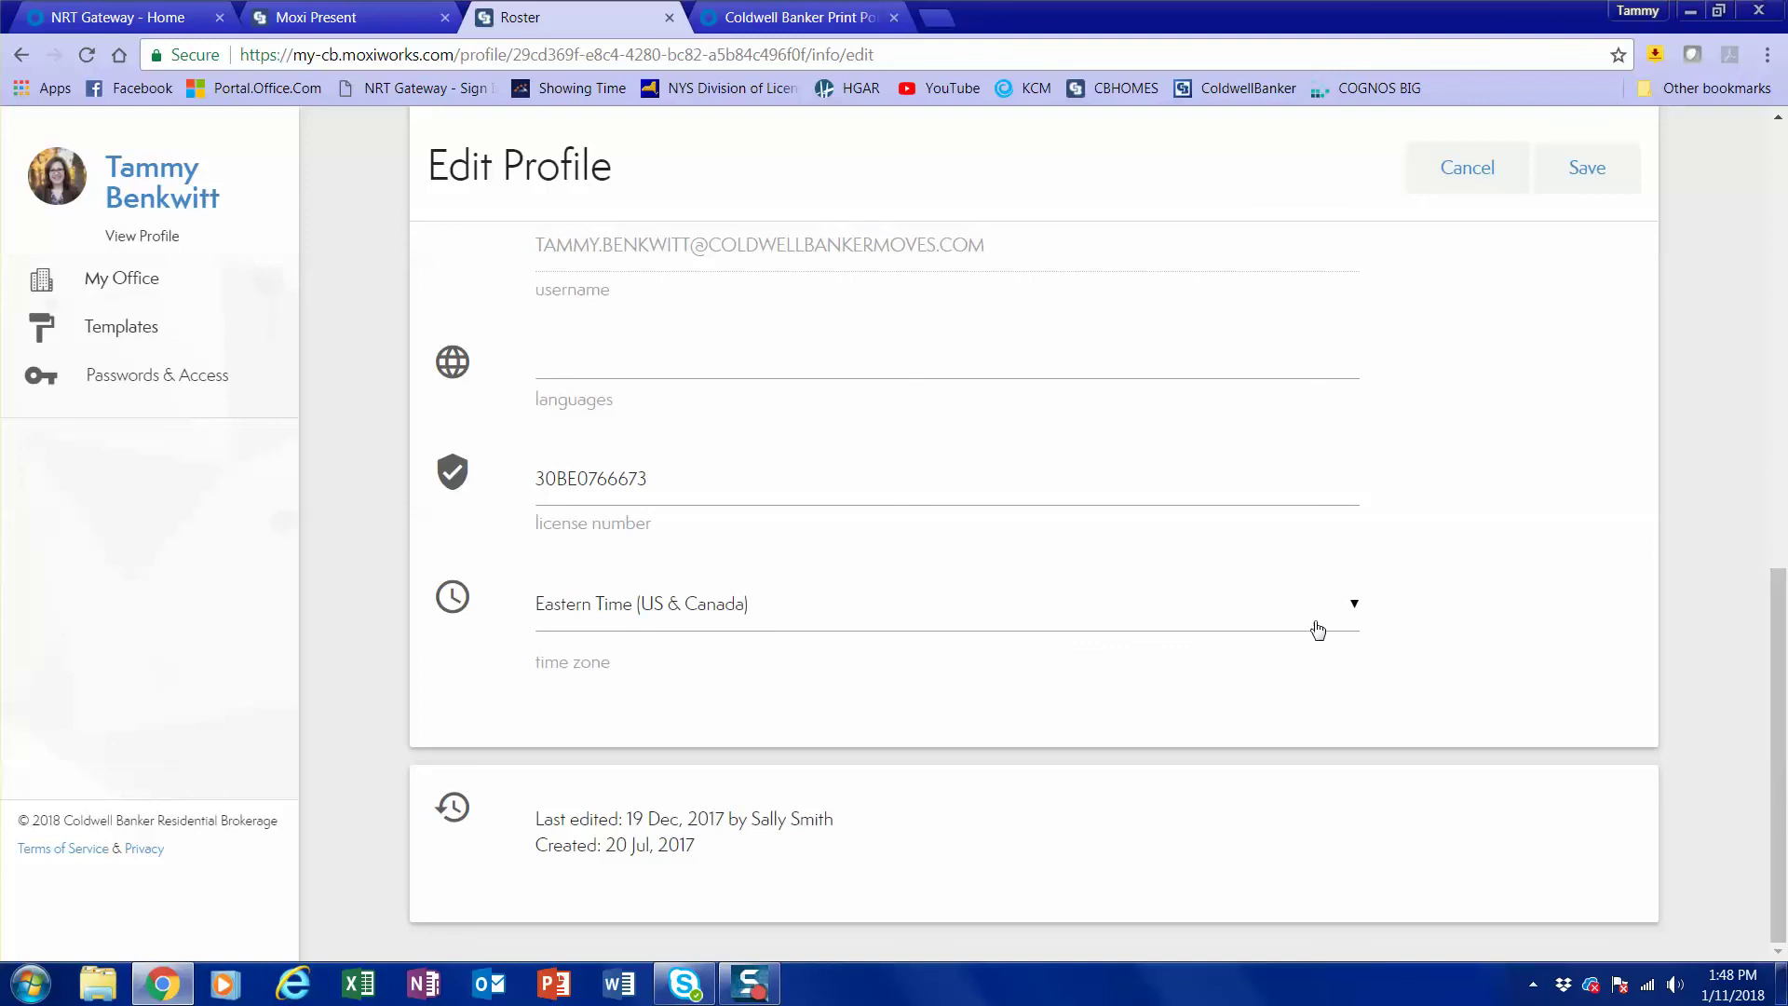
scroll(1537, 466, "up", 6)
left_click(1583, 244)
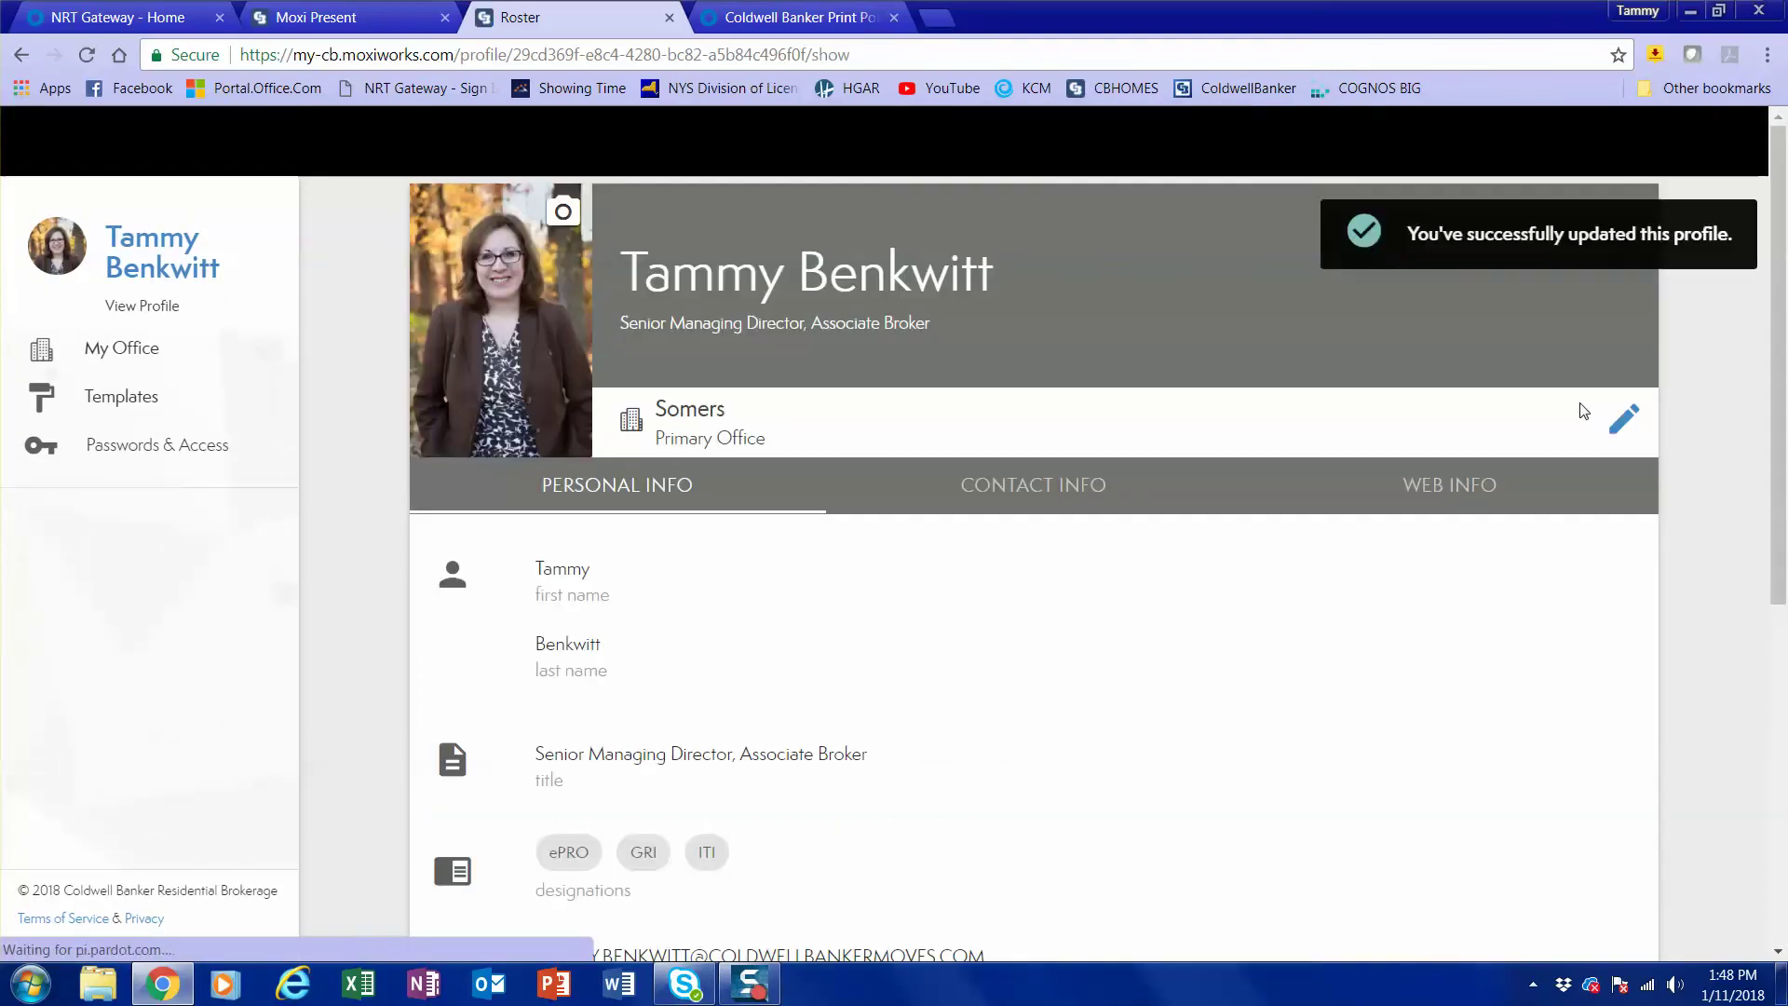
left_click(1069, 488)
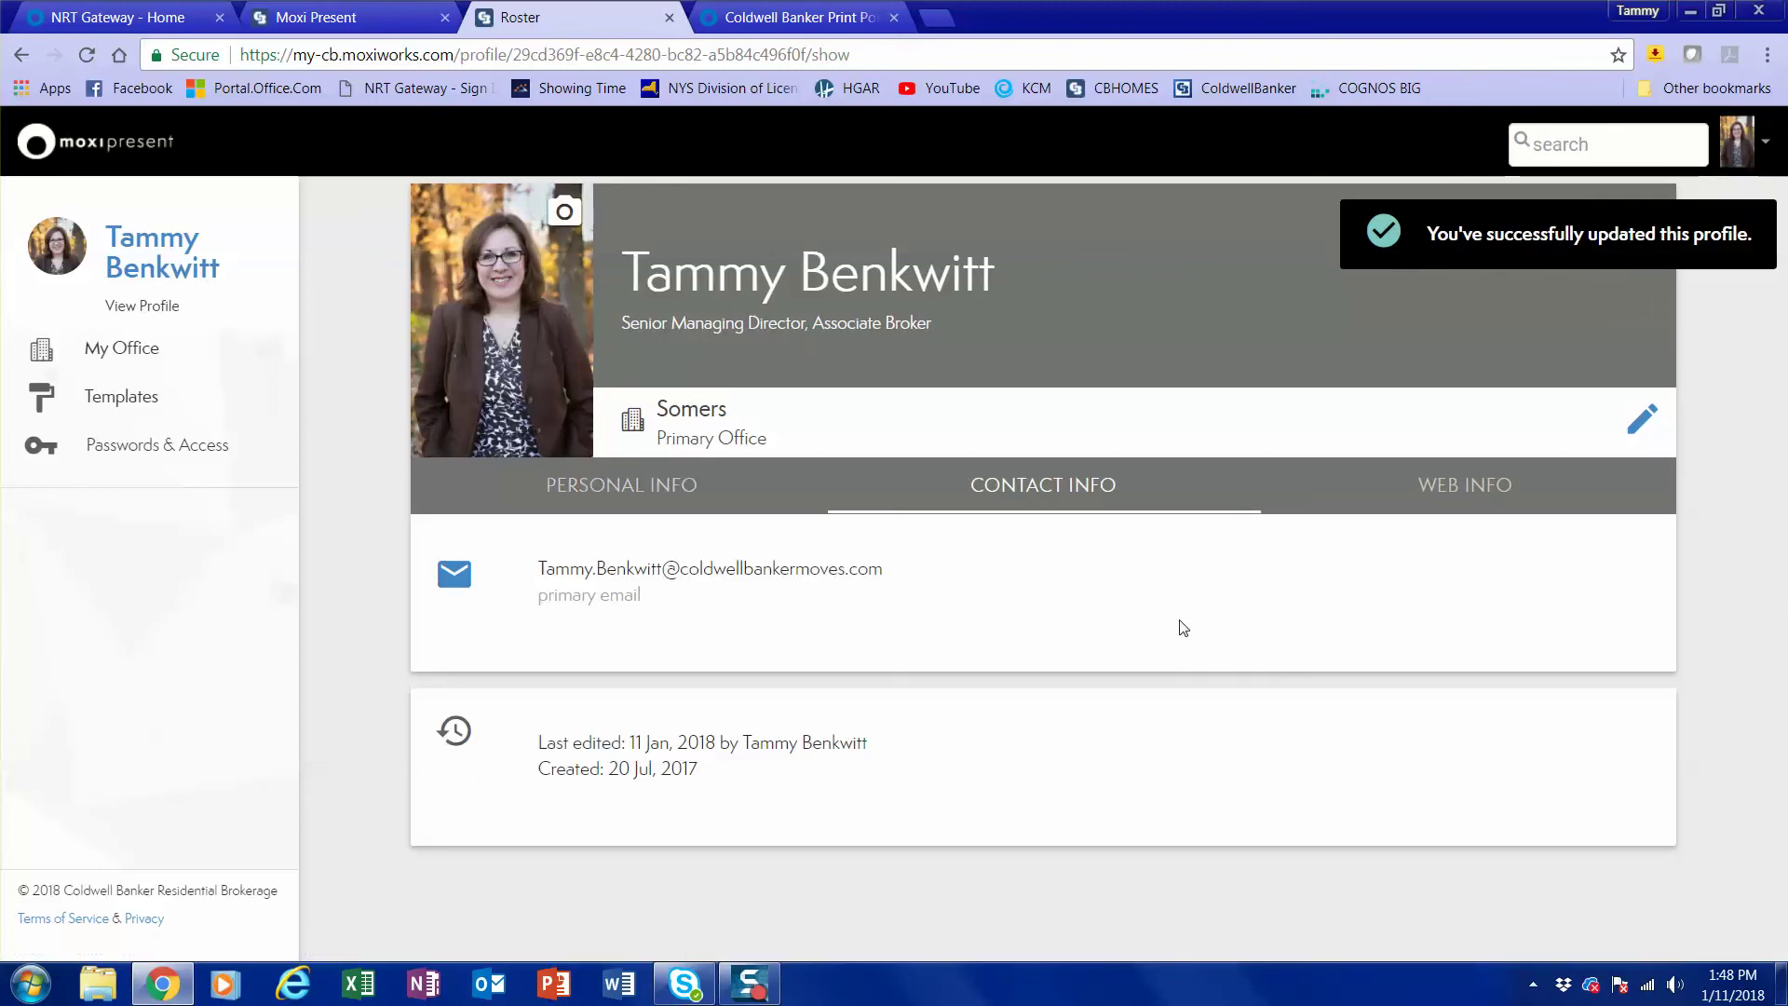
Enter the agent's mobile phone number in the profile, save it, and view the Web Info tab.
left_click(1641, 424)
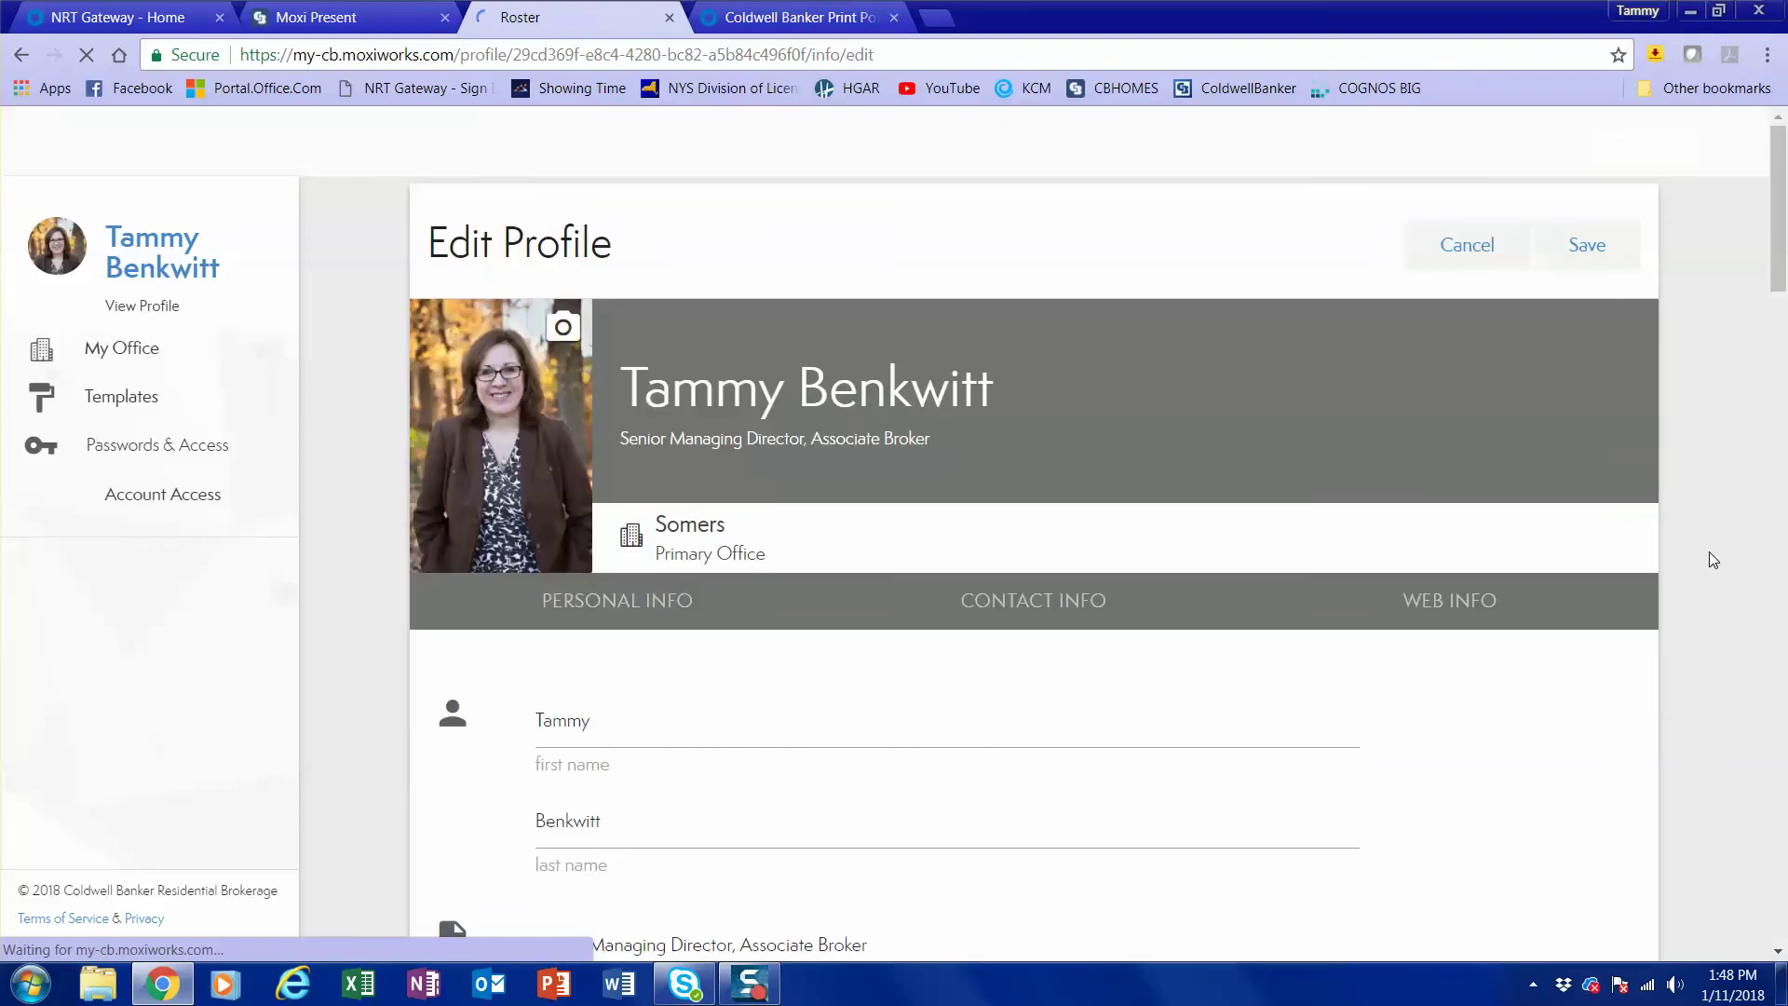
scroll(1443, 681, "down", 10)
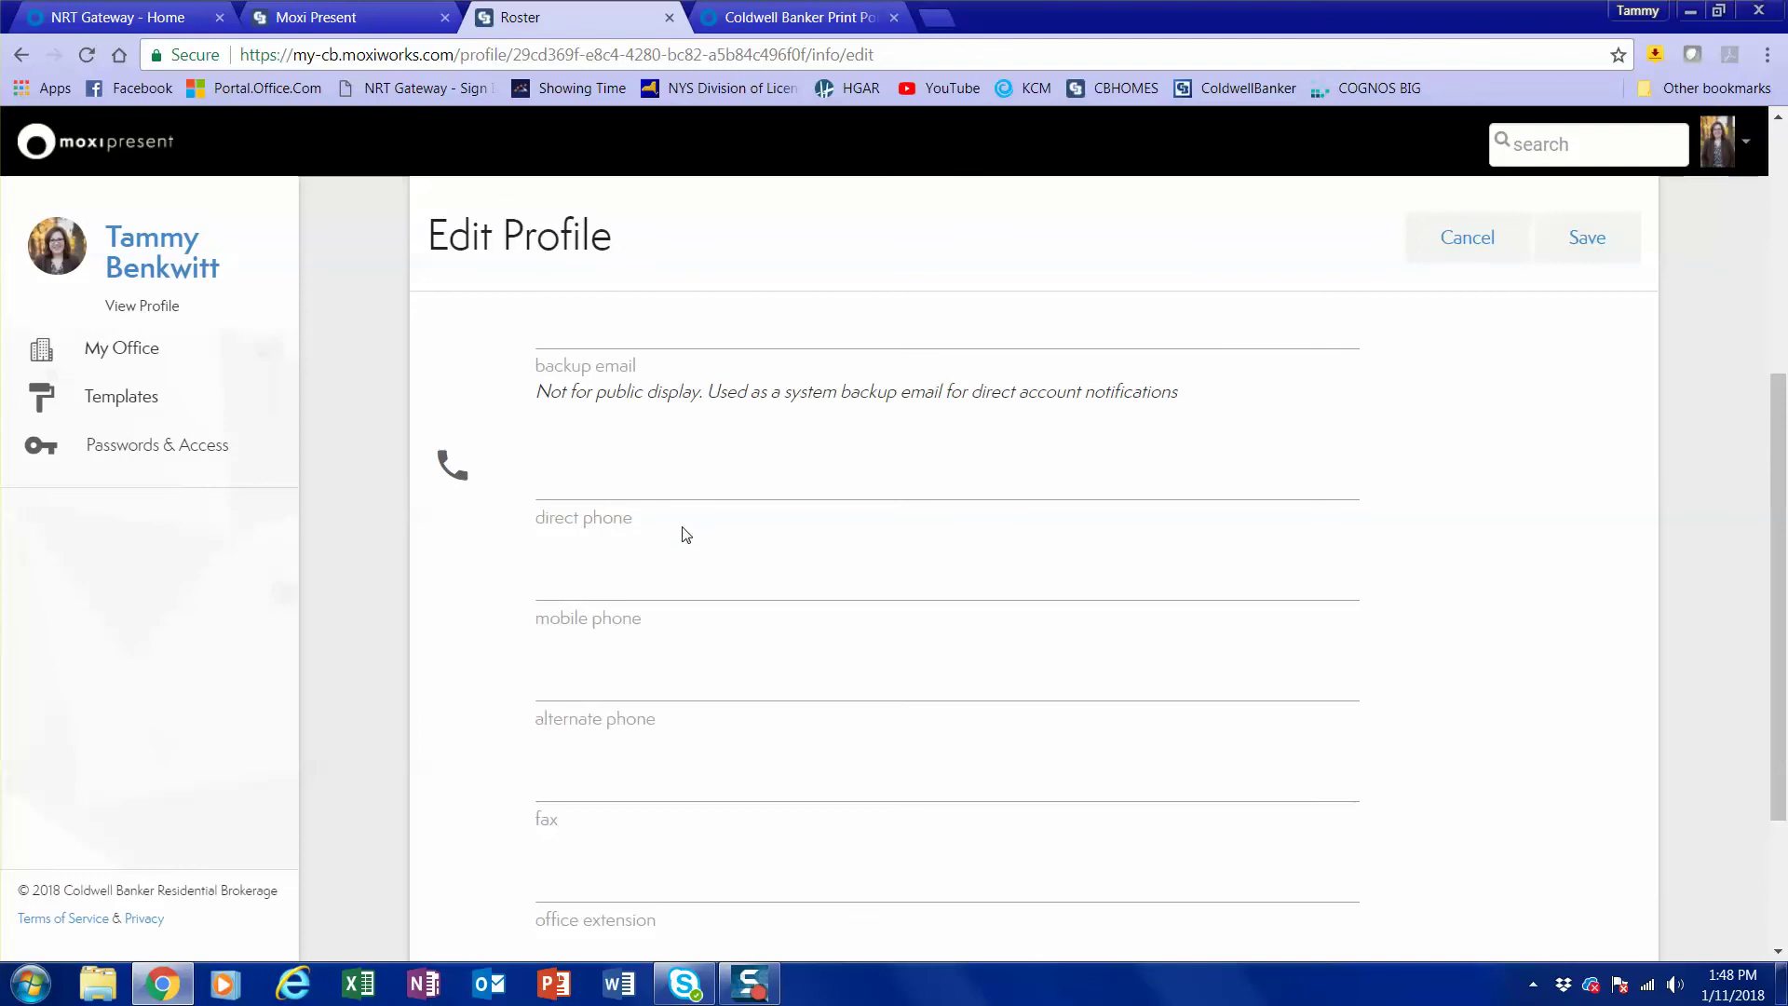
left_click(708, 591)
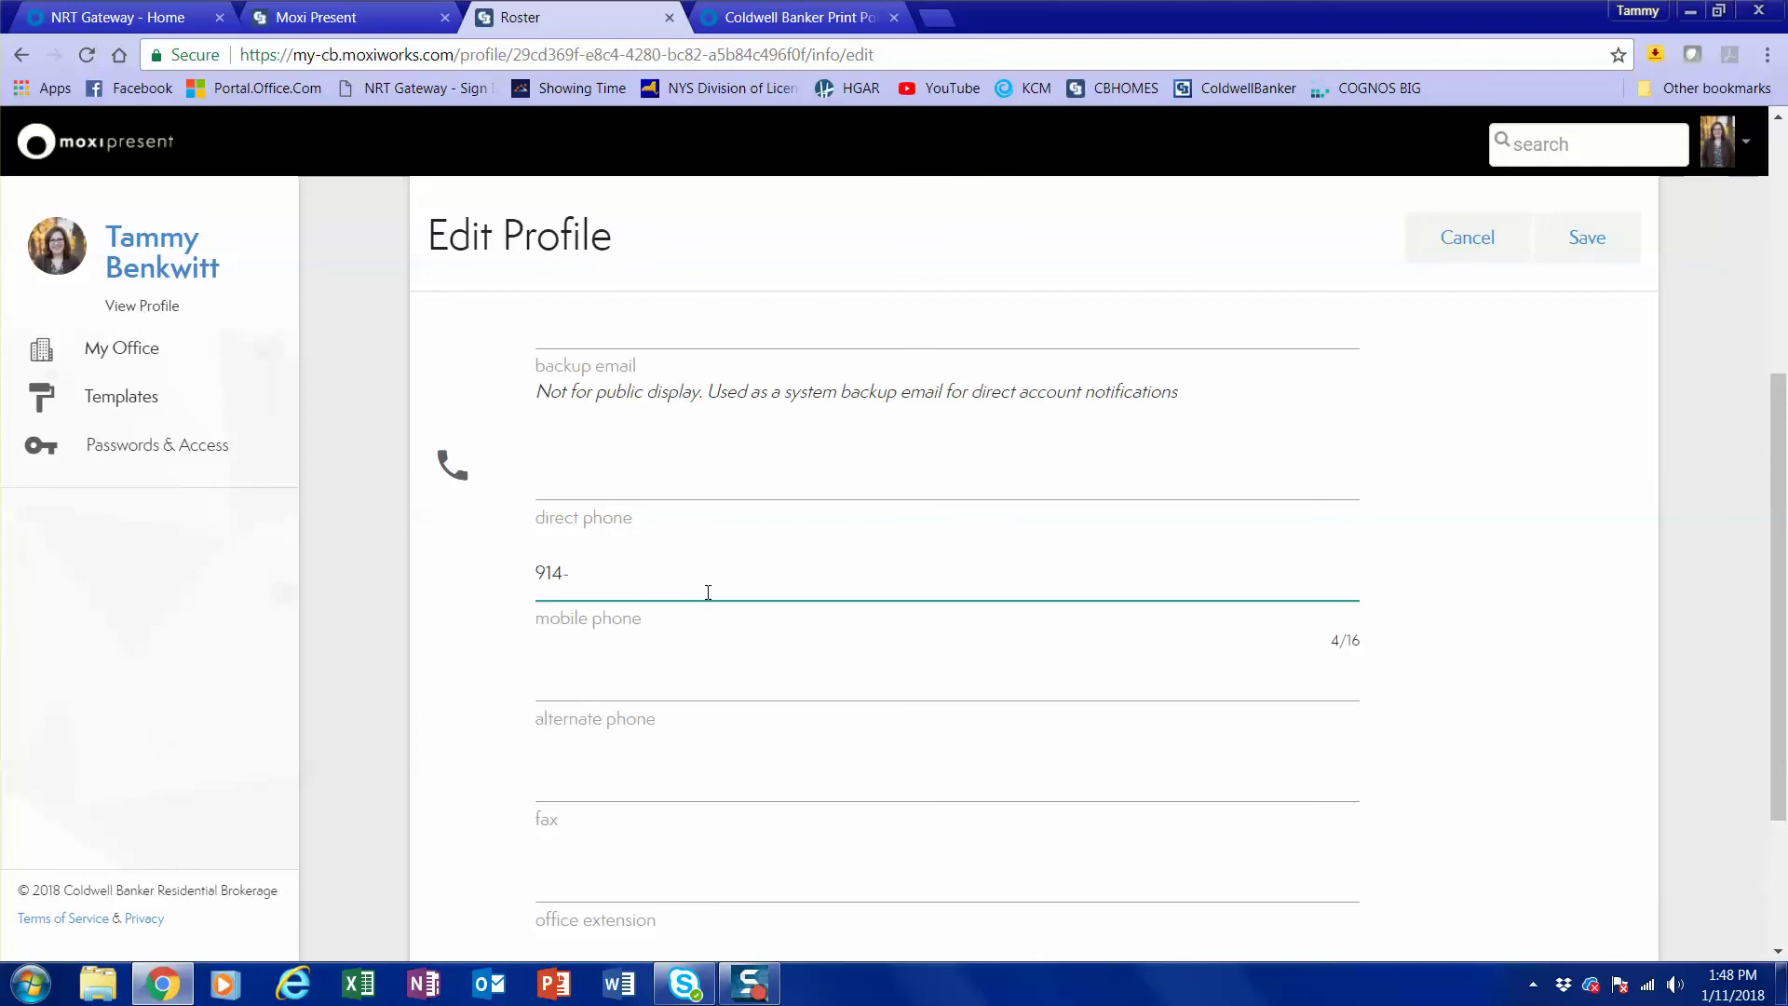
scroll(821, 679, "down", 3)
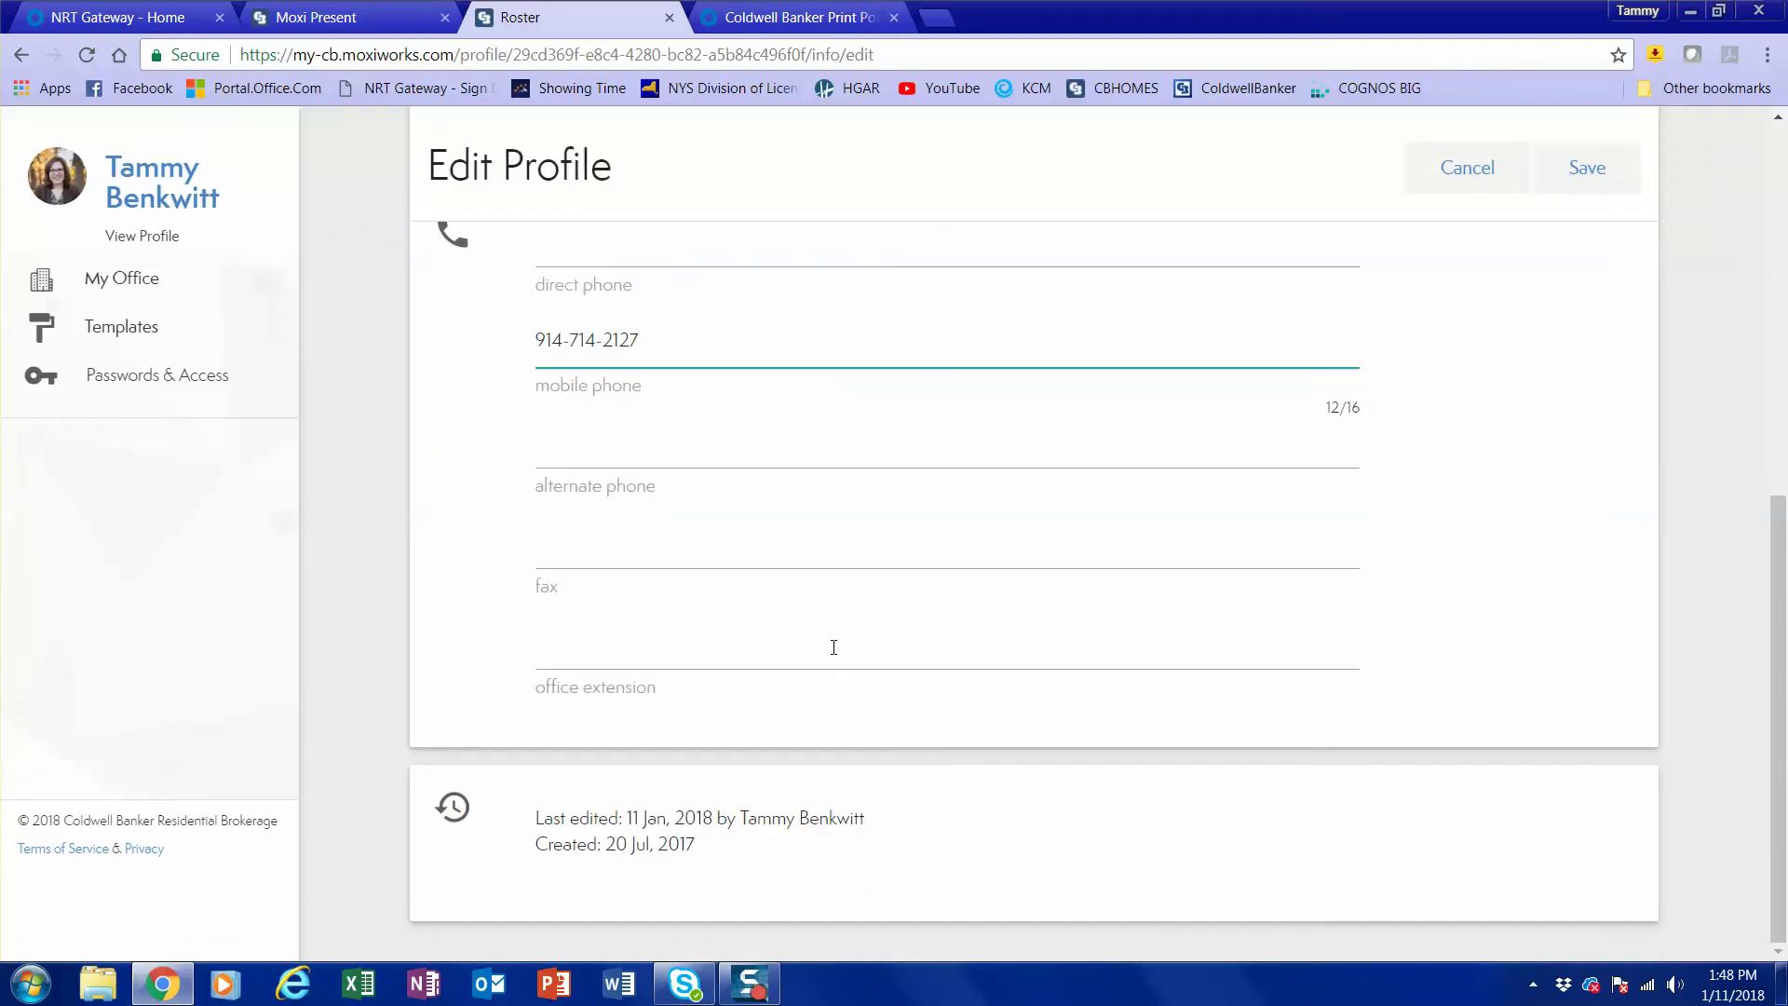
scroll(1192, 531, "up", 5)
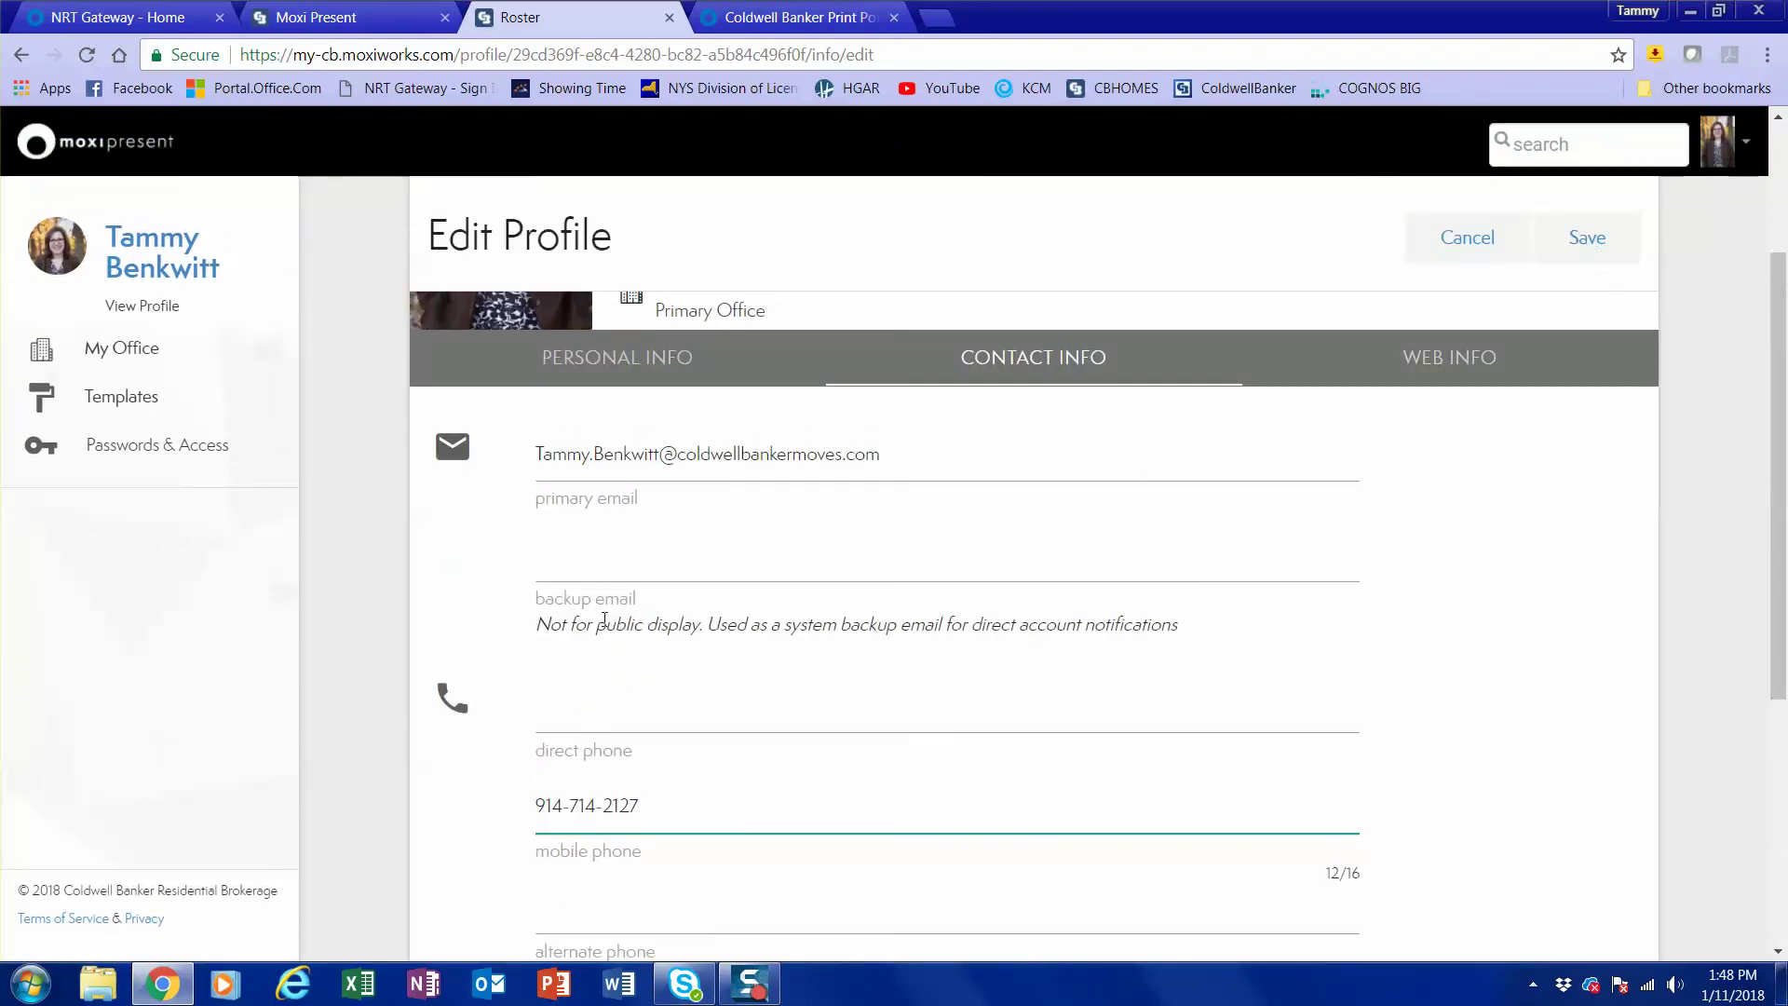
left_click(1588, 244)
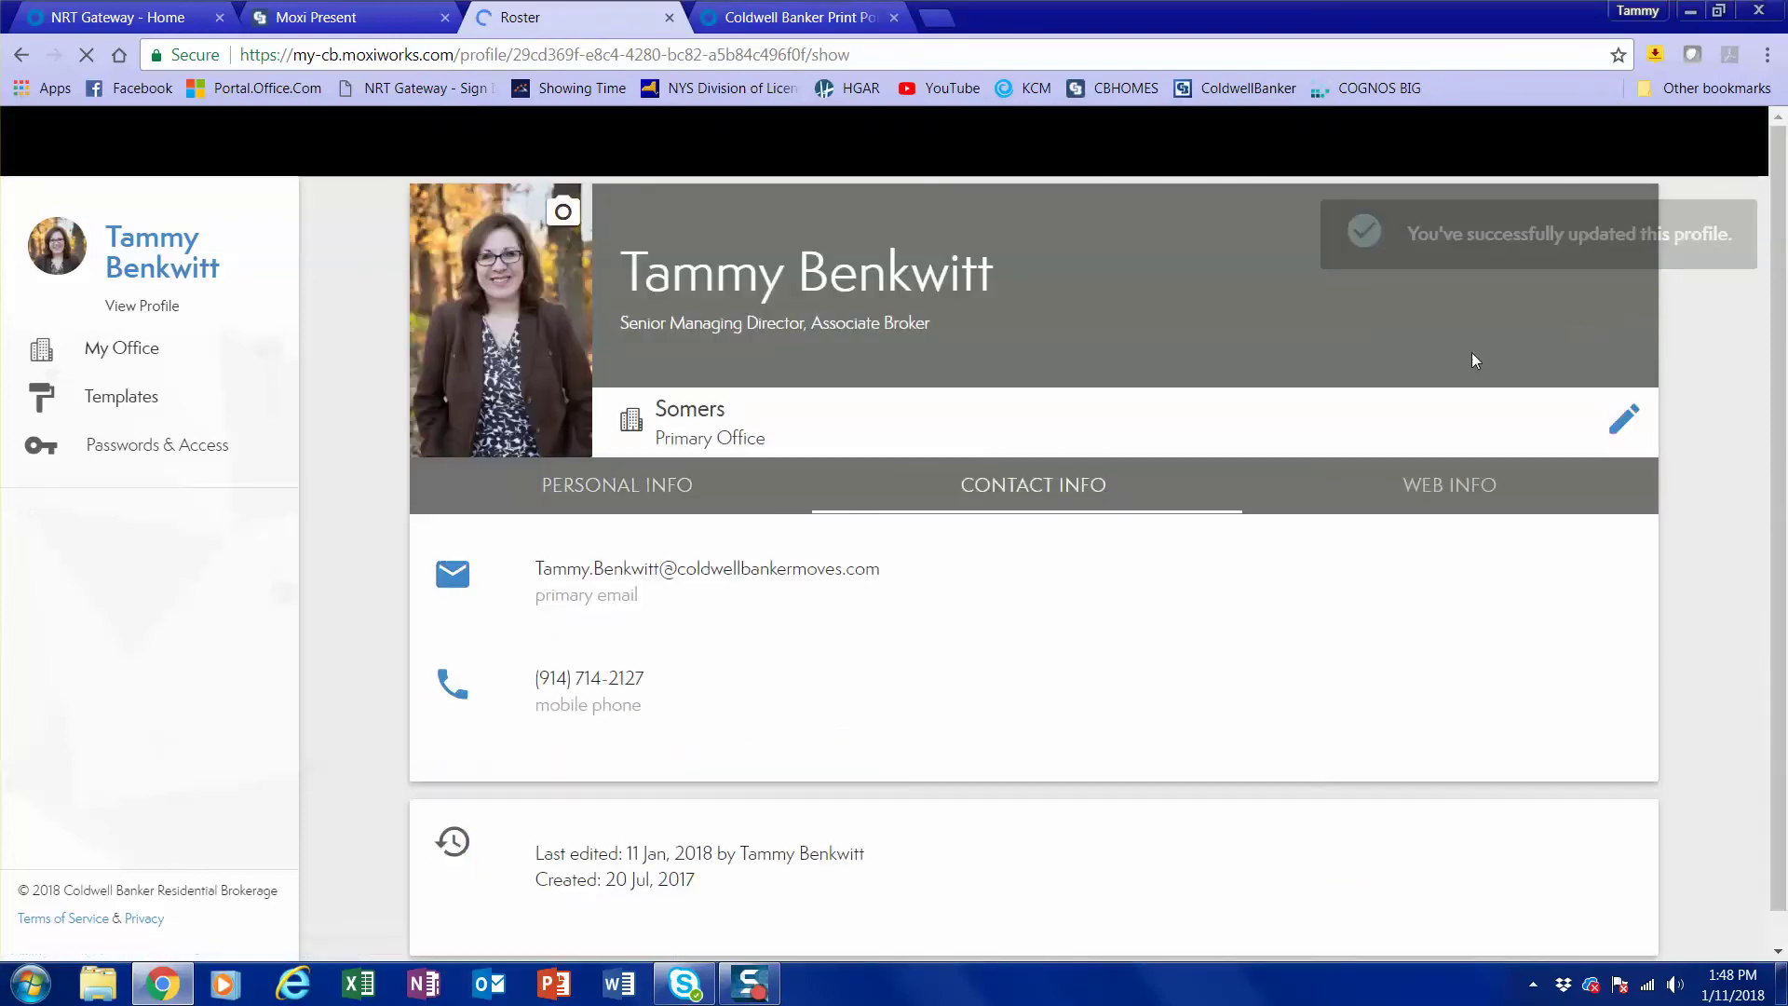
left_click(1450, 491)
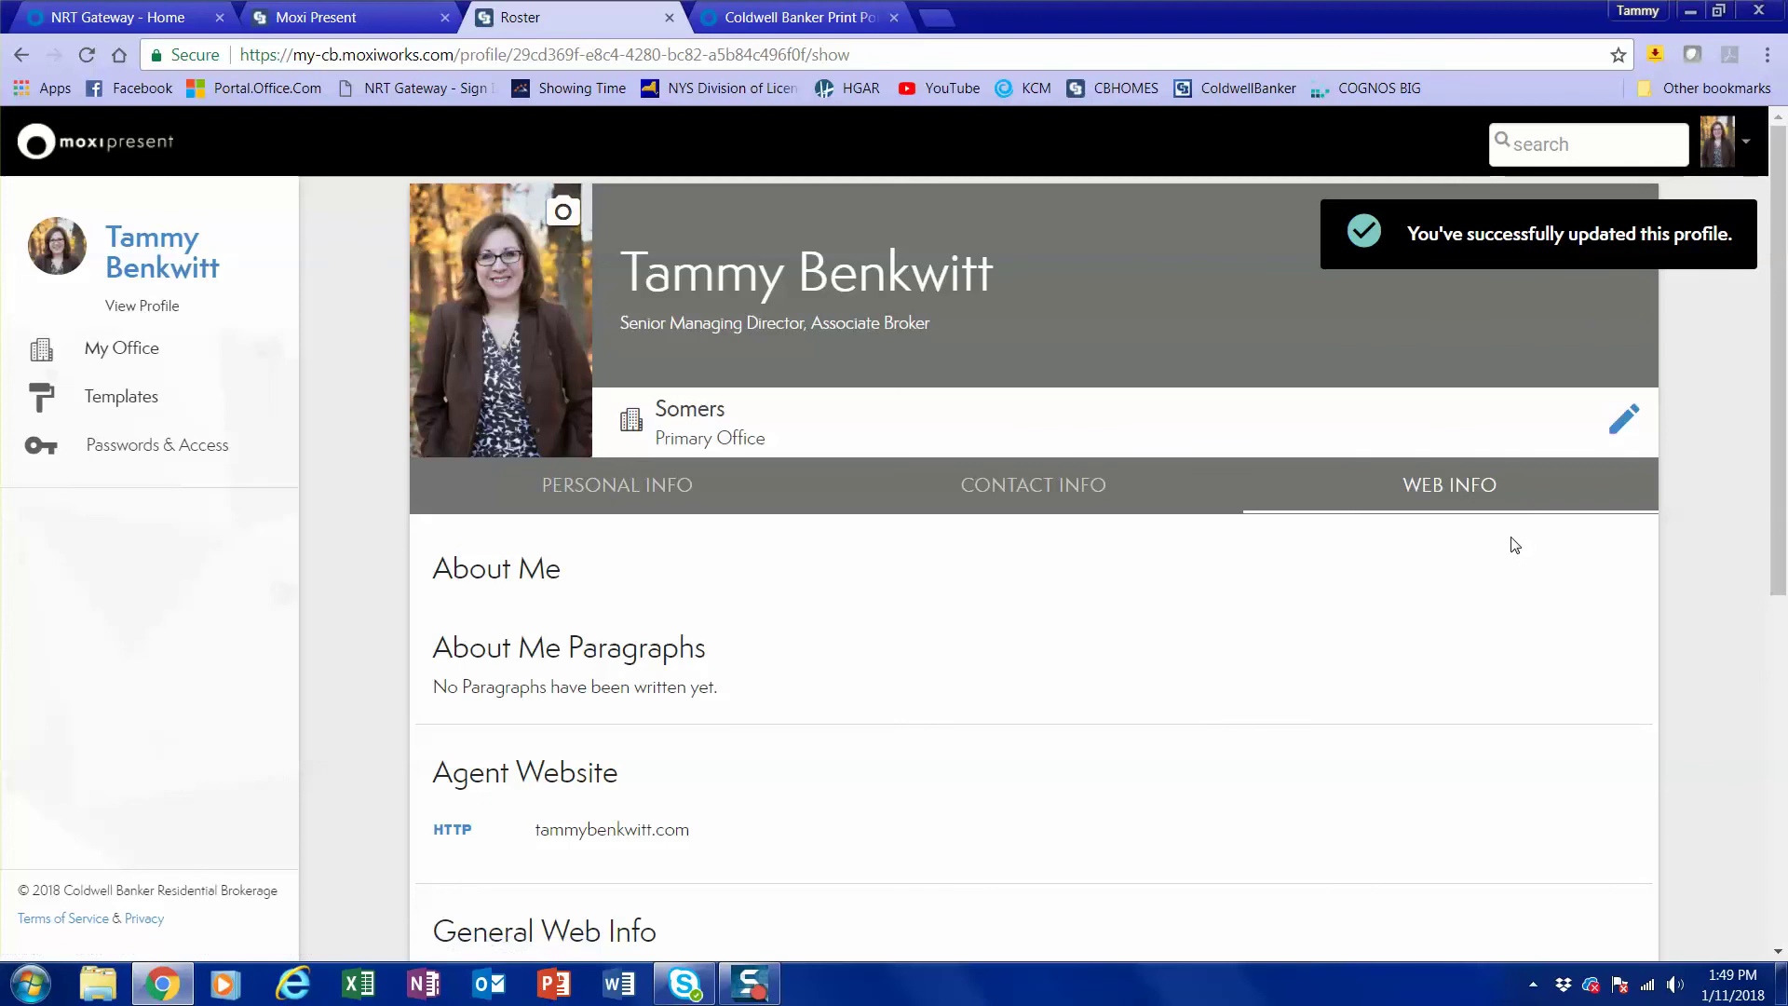
scroll(1520, 523, "down", 2)
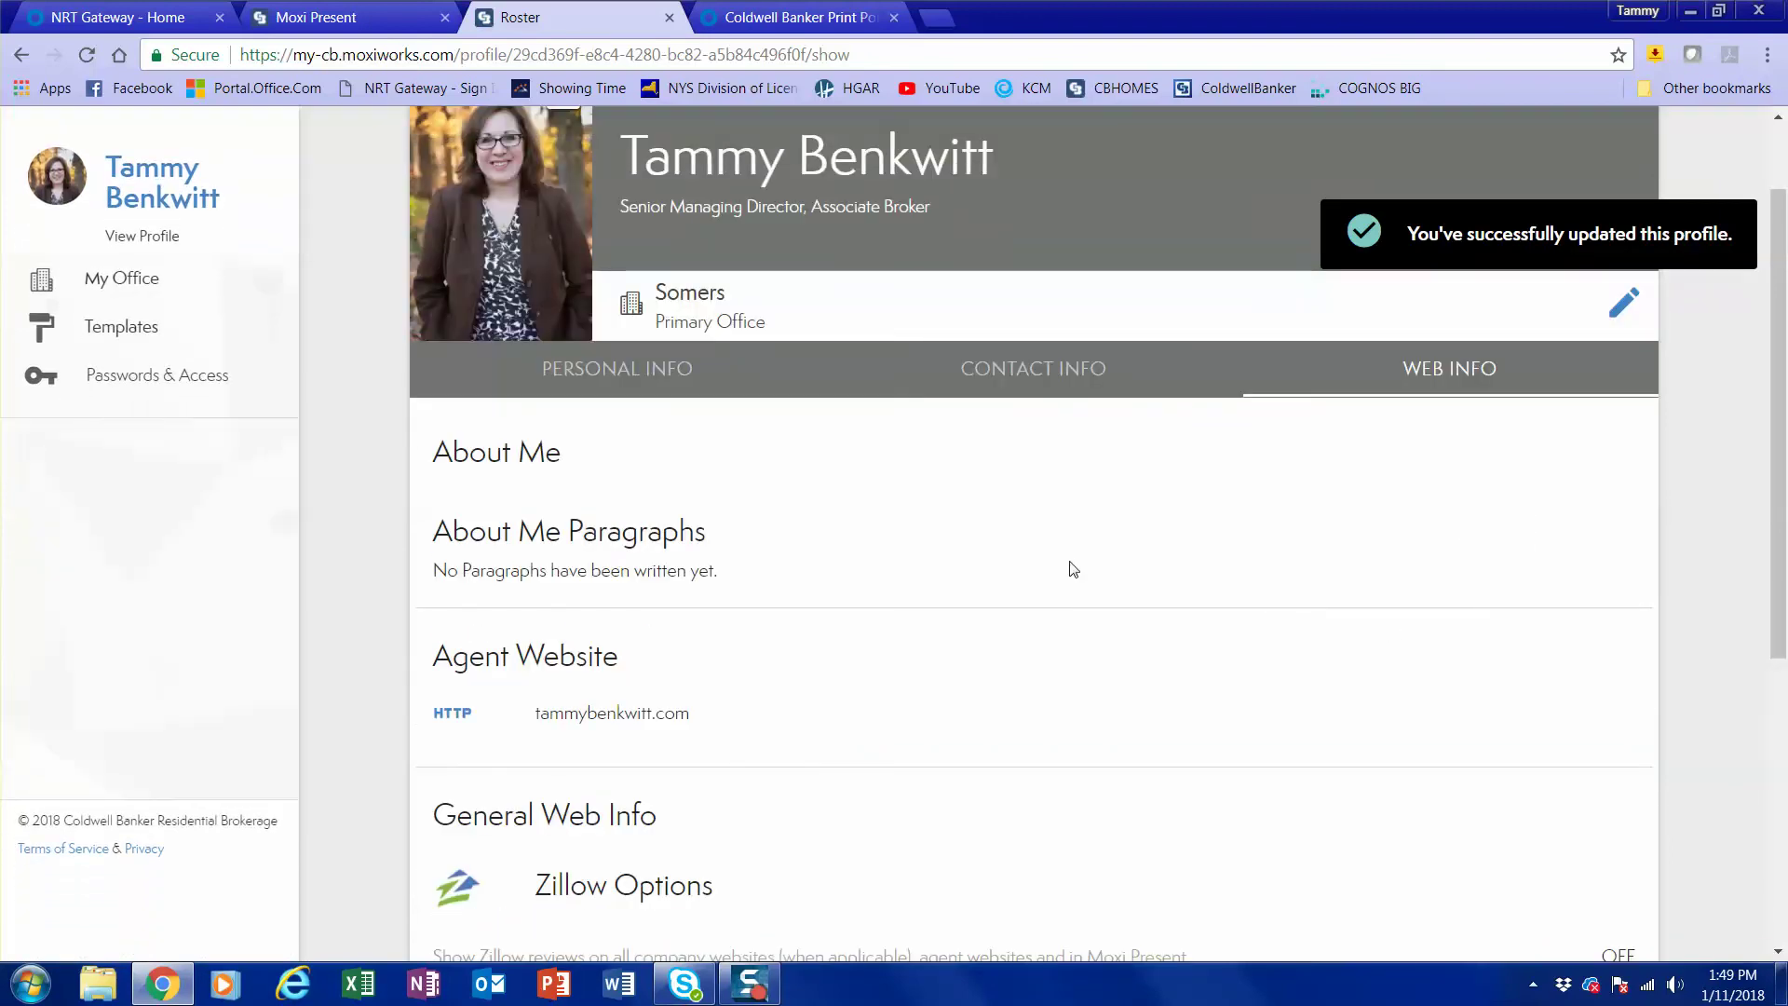
Reopen the profile editor, focus the About Me Title field, and scroll down to General Web Info.
left_click(1622, 307)
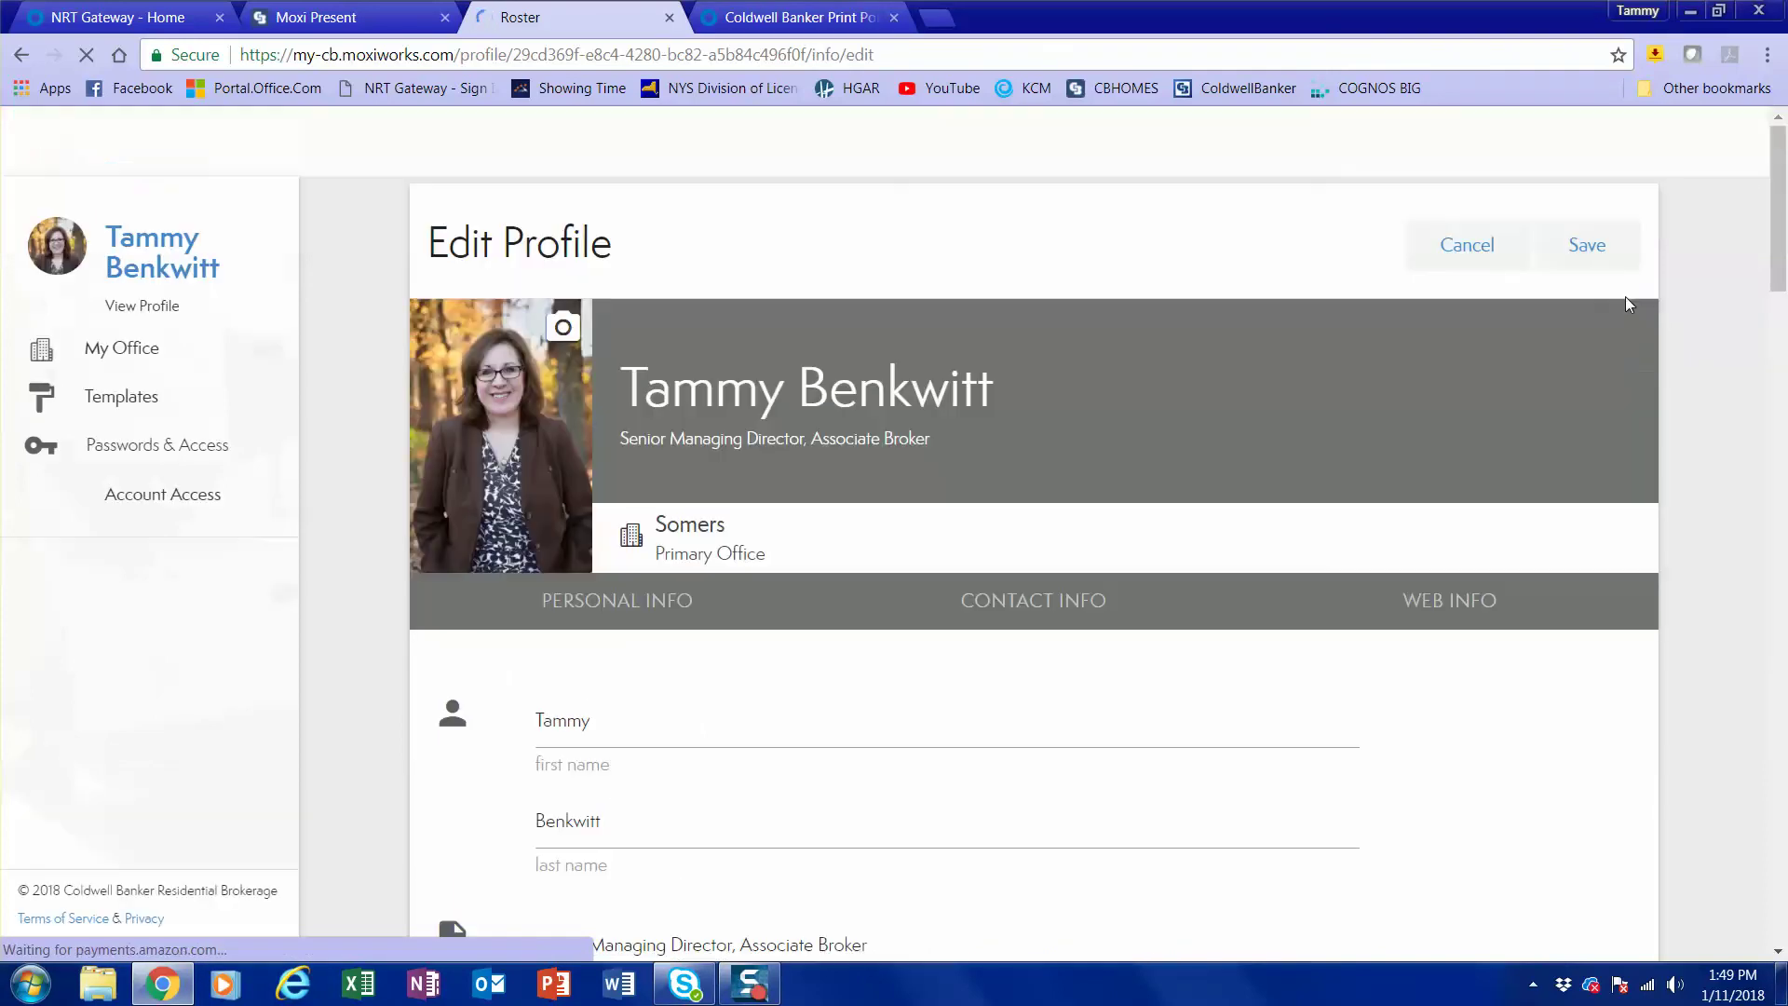
scroll(1182, 727, "down", 10)
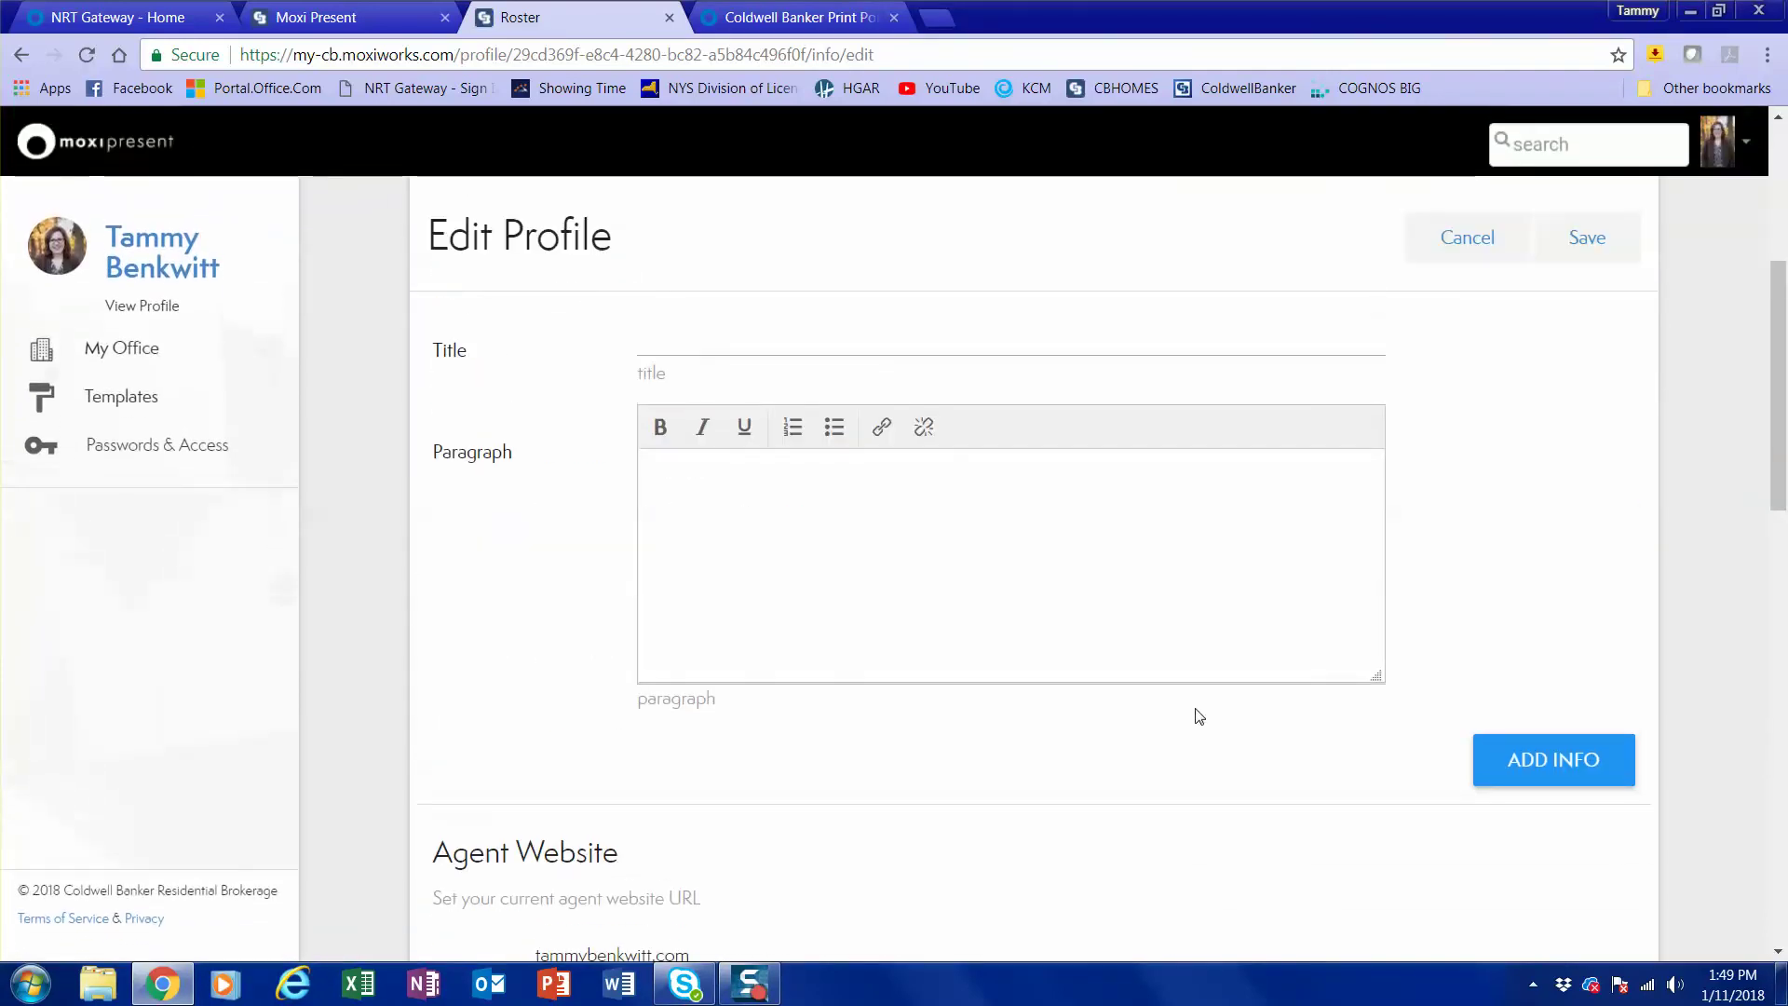
left_click(667, 440)
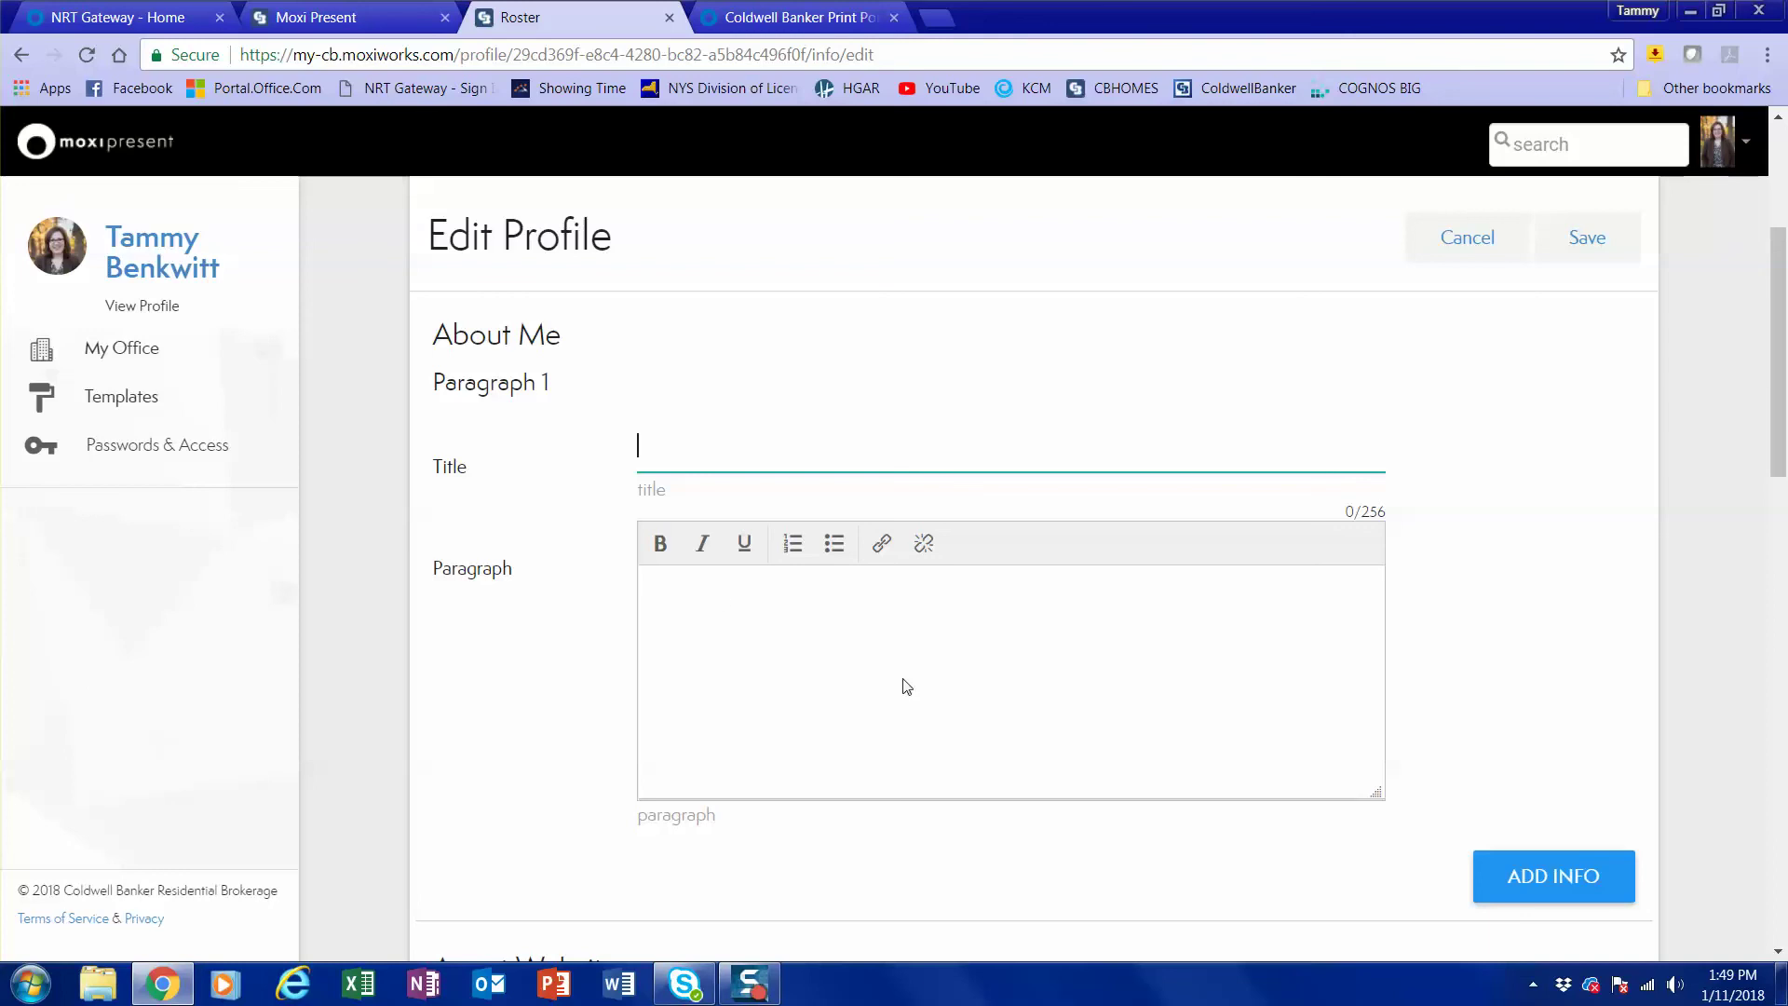
scroll(1490, 639, "down", 1)
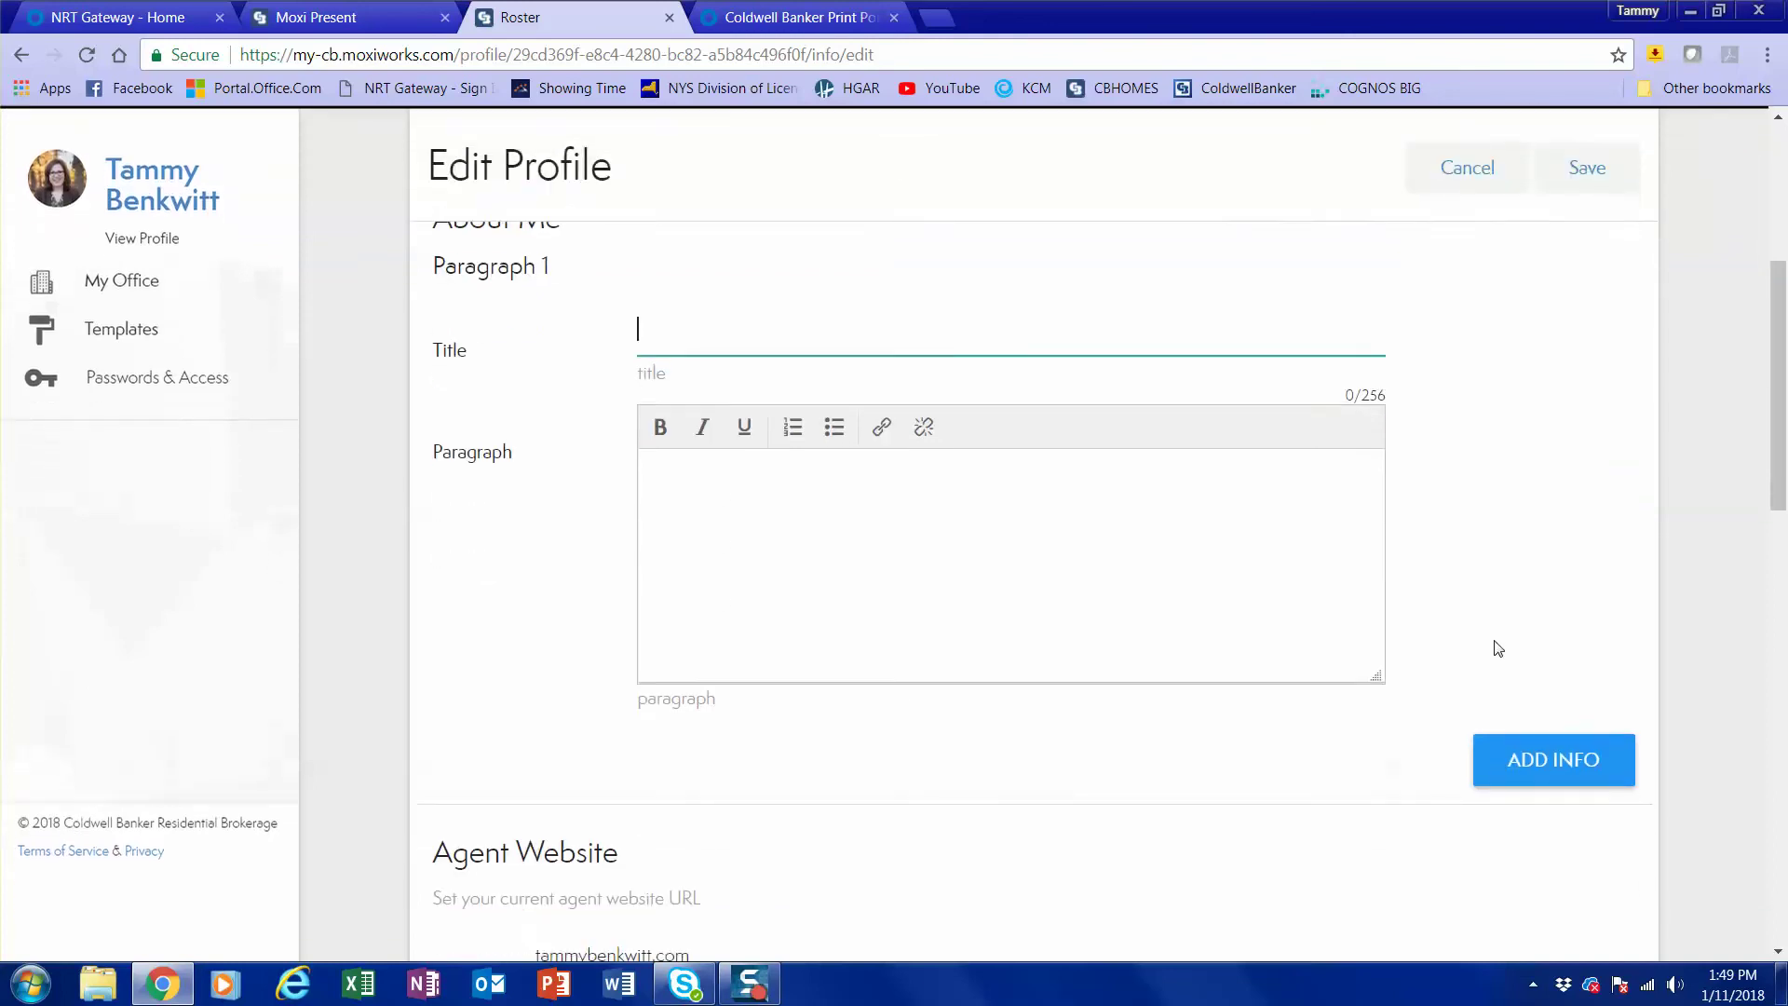
scroll(1505, 628, "up", 1)
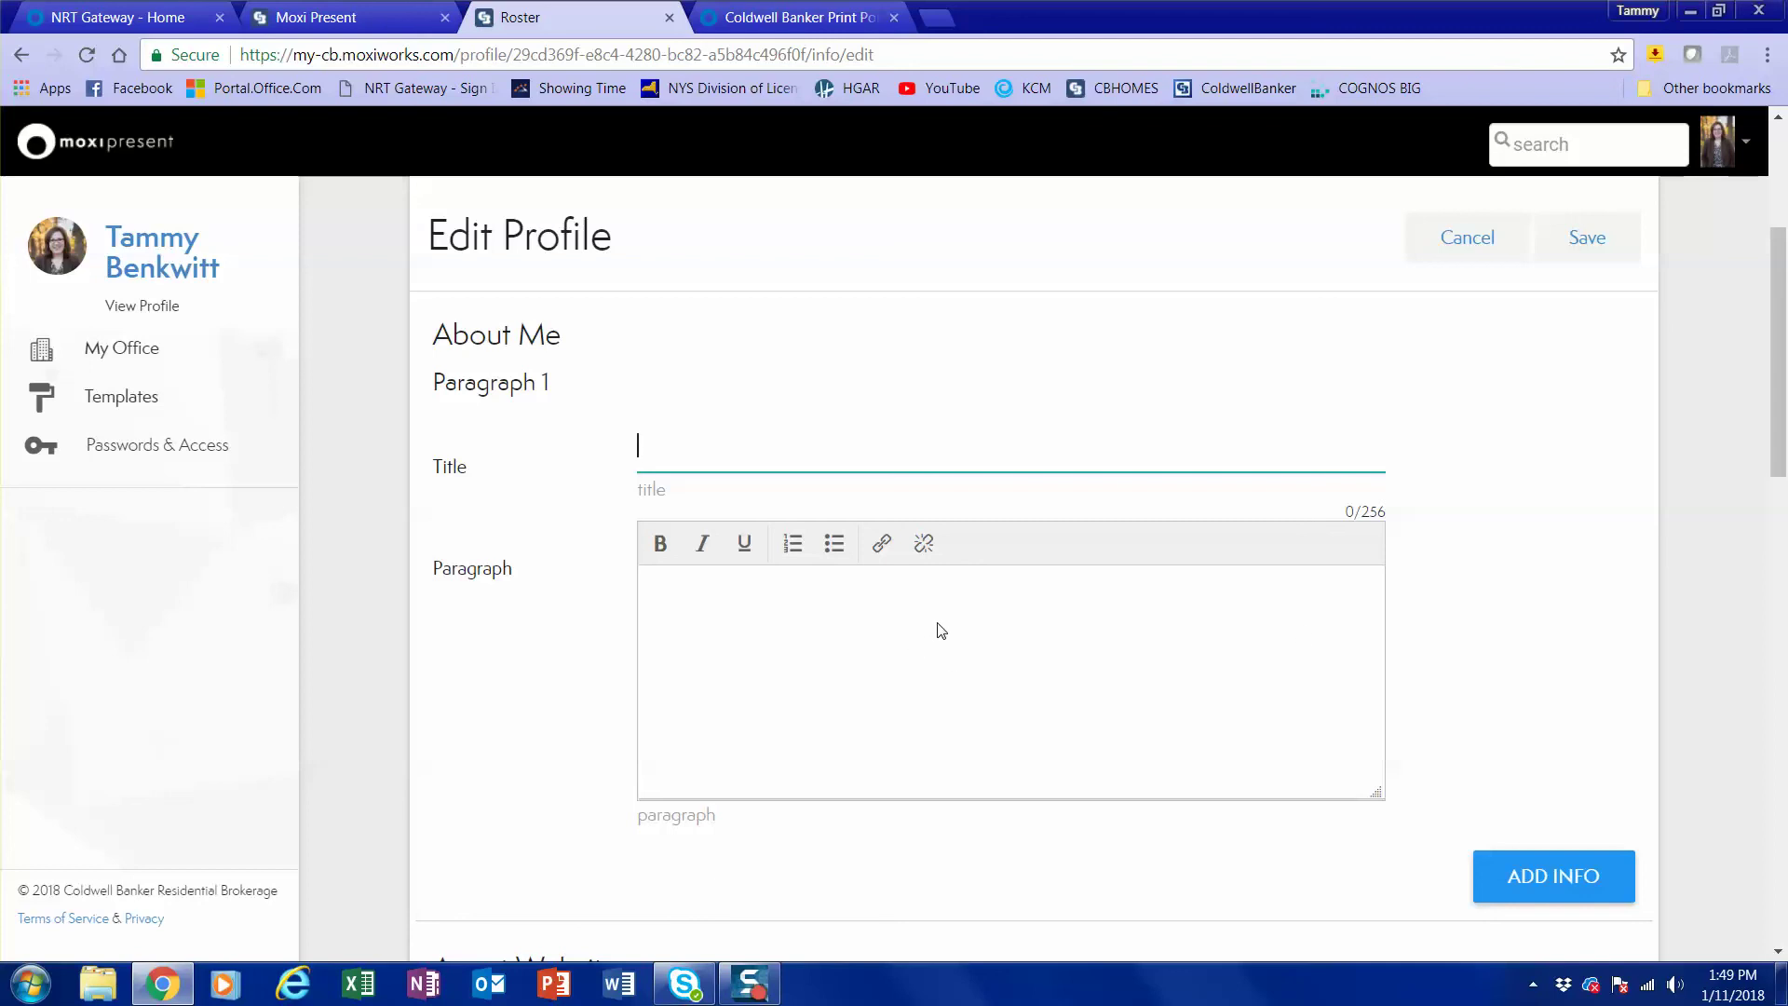
scroll(940, 631, "down", 4)
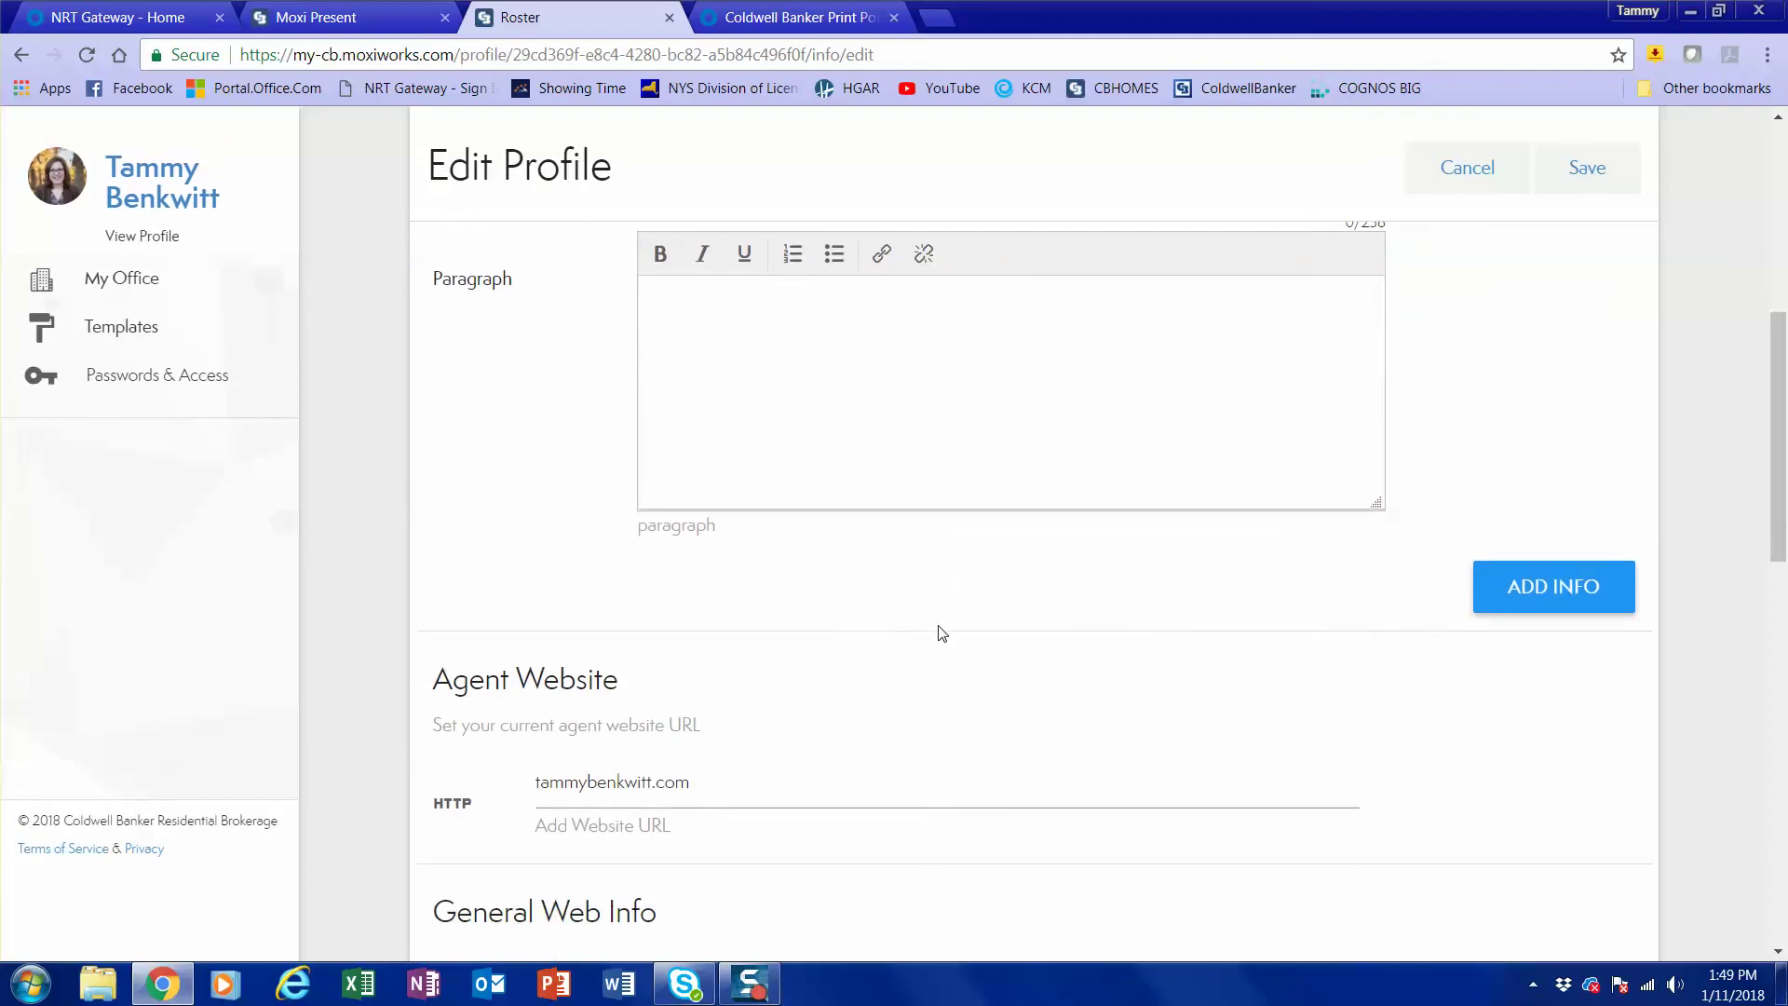
scroll(942, 634, "down", 3)
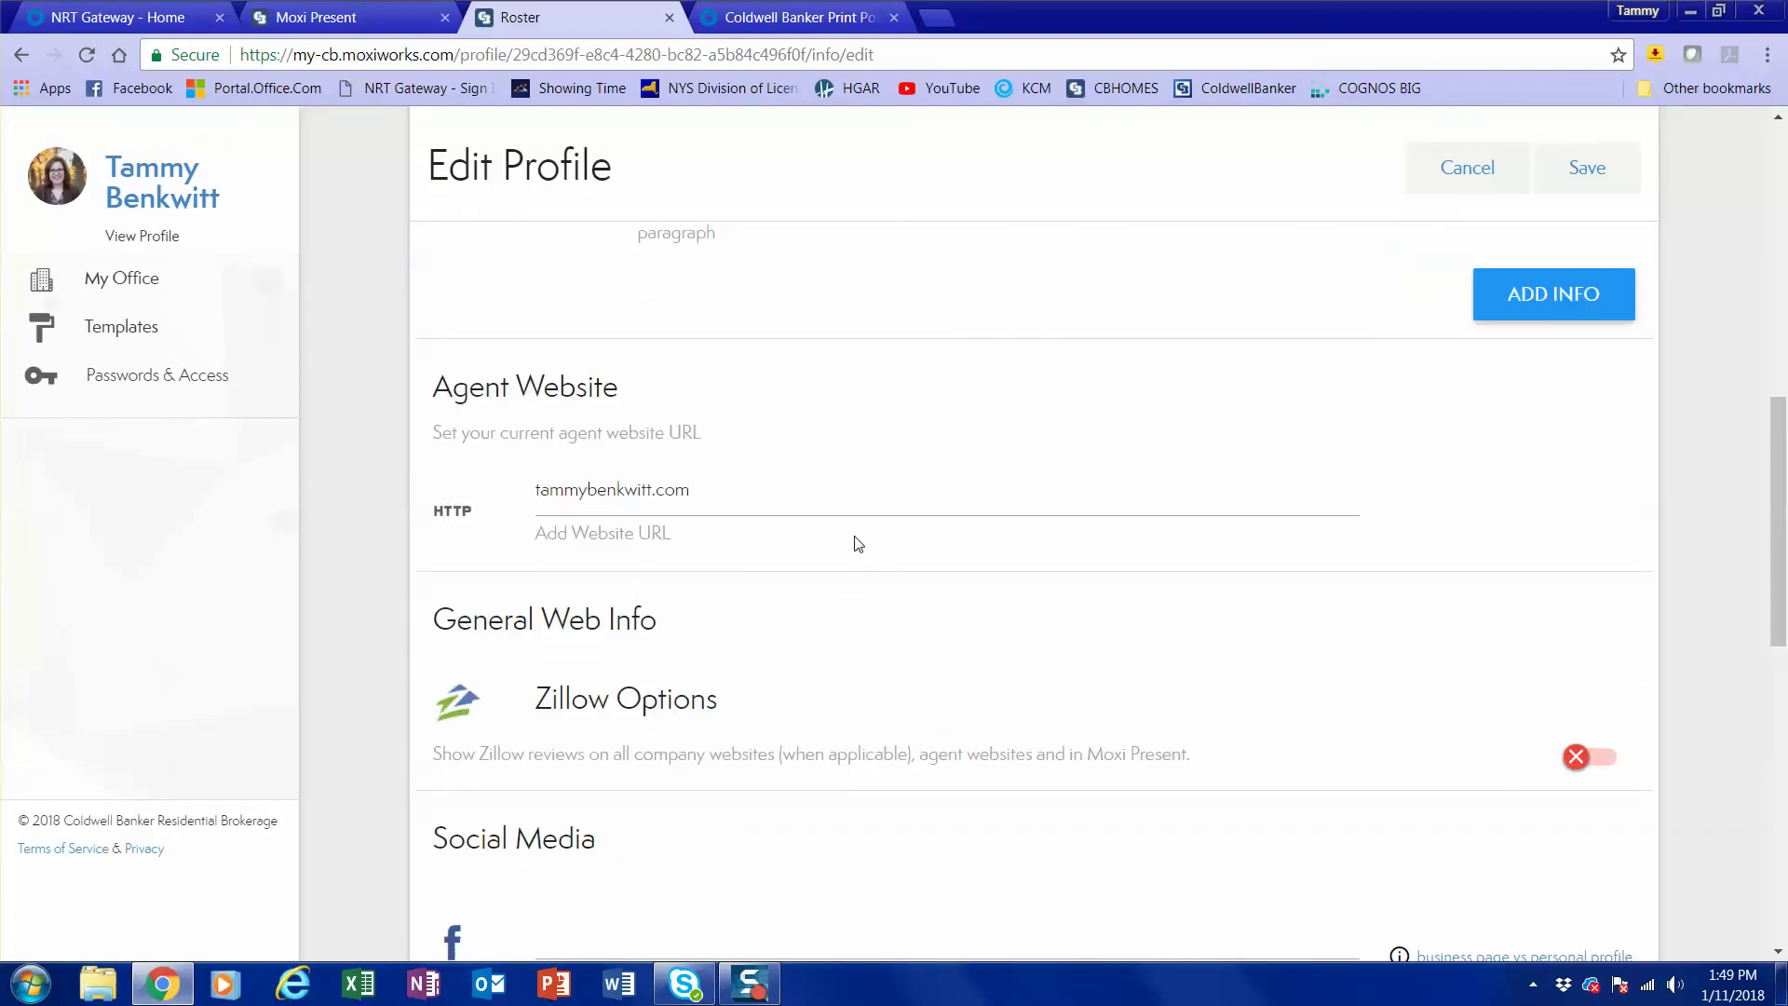
scroll(858, 544, "down", 1)
scroll(858, 544, "down", 1)
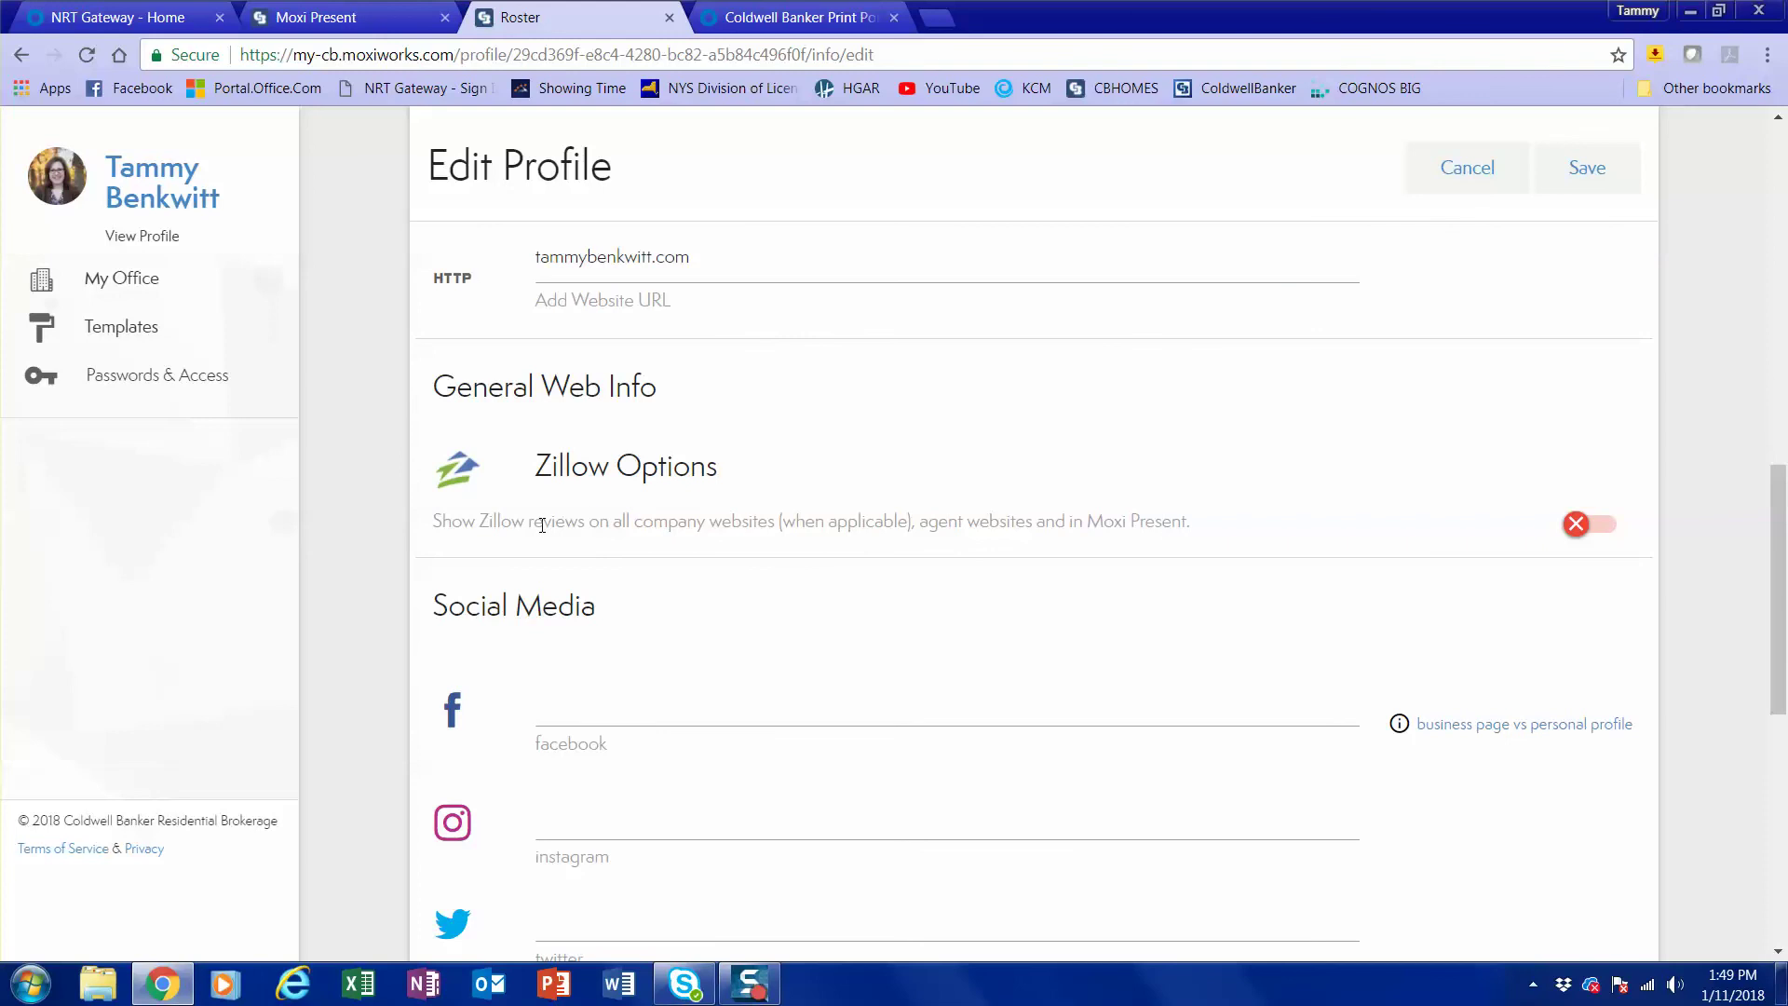
Switch Zillow Options on so Zillow reviews appear, revealing the blank Zillow email field.
left_click(1573, 527)
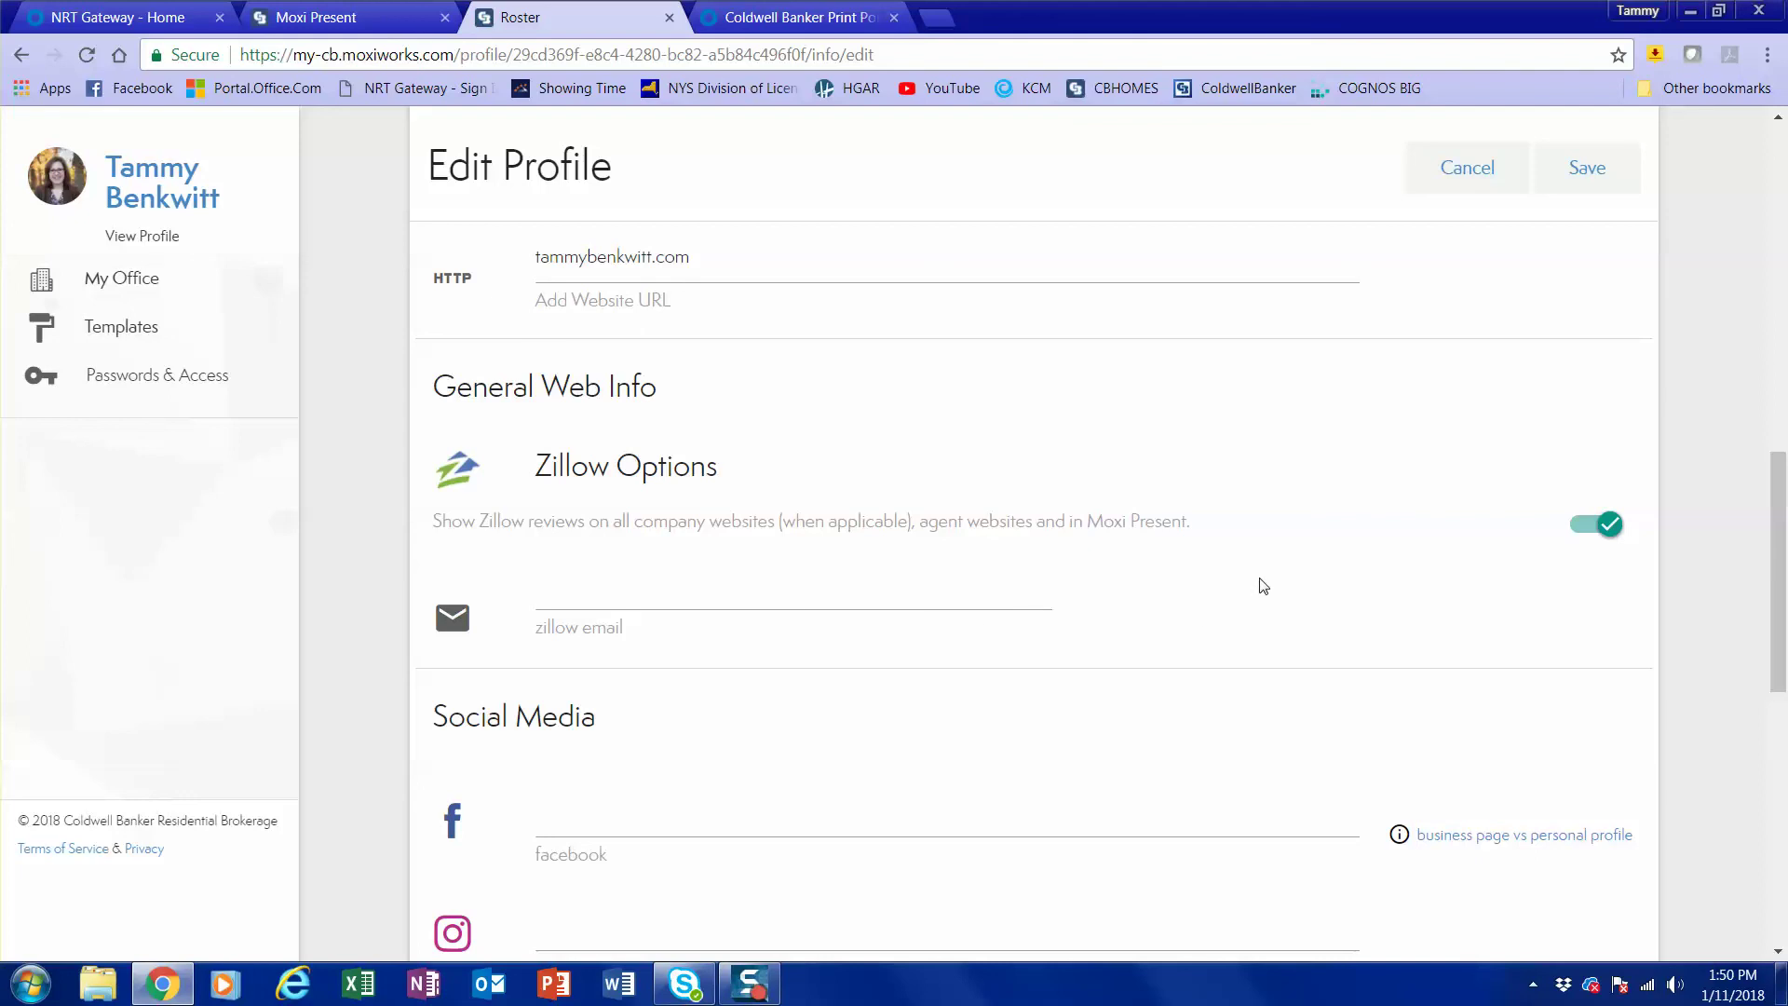
scroll(1262, 580, "down", 3)
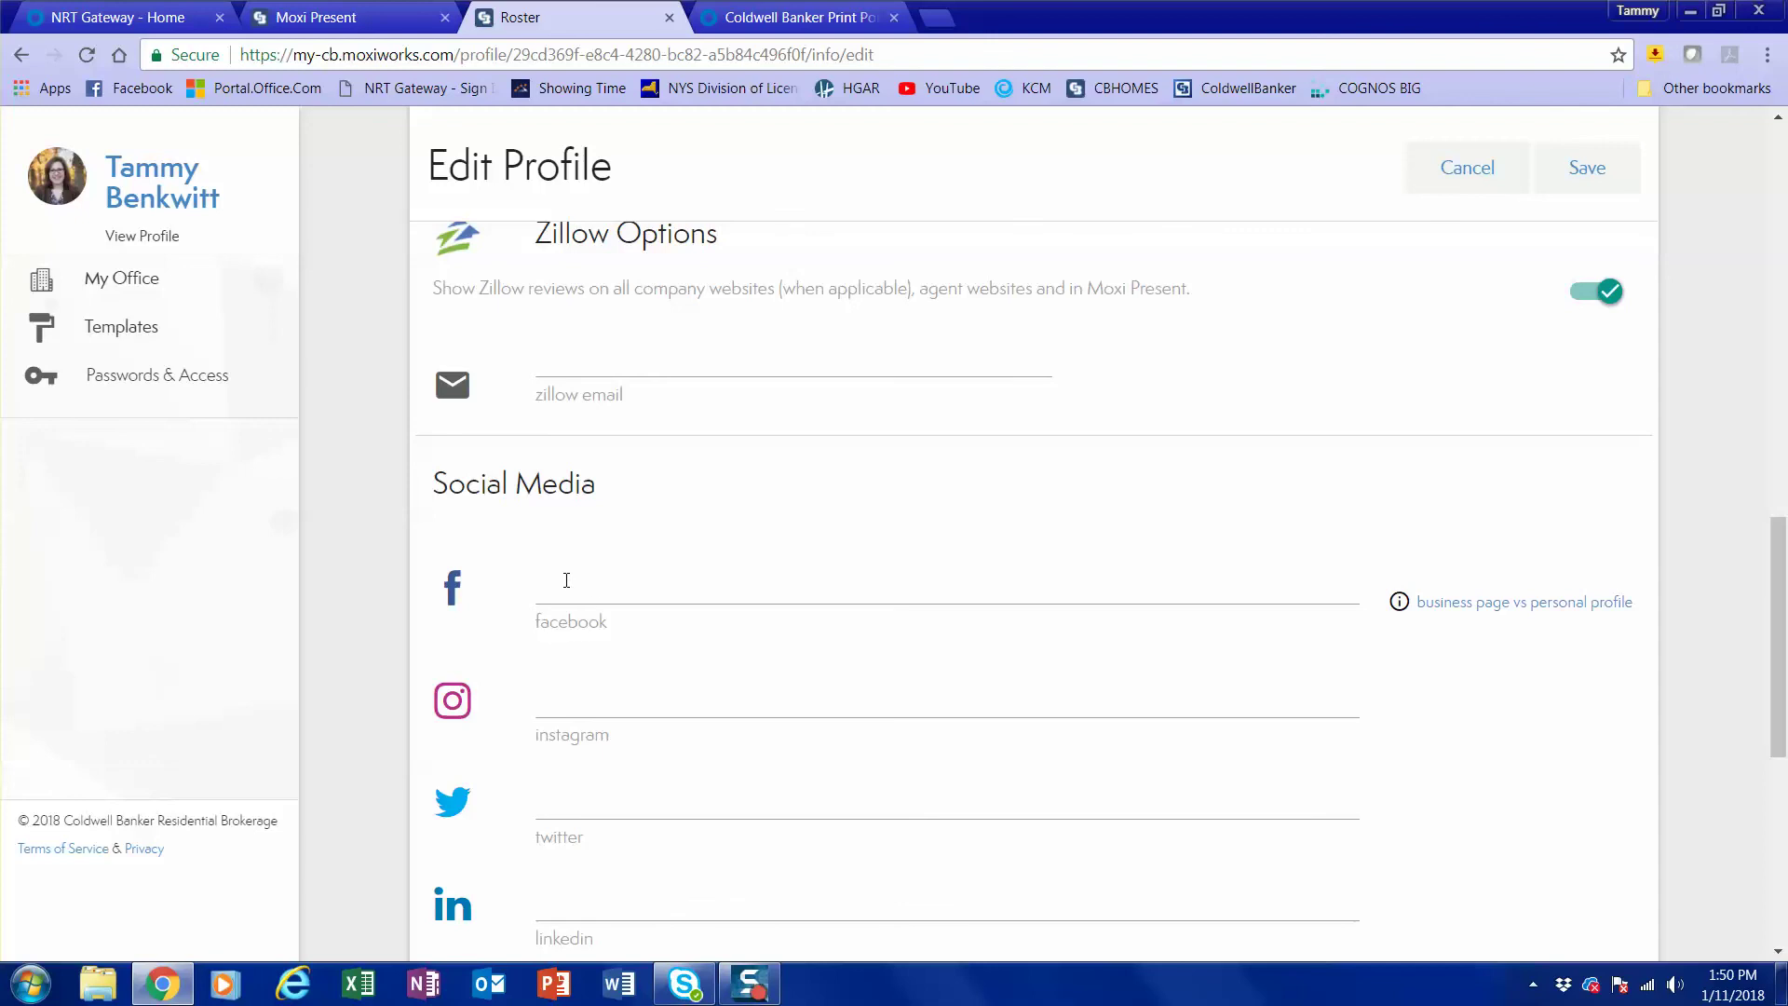
scroll(781, 577, "down", 7)
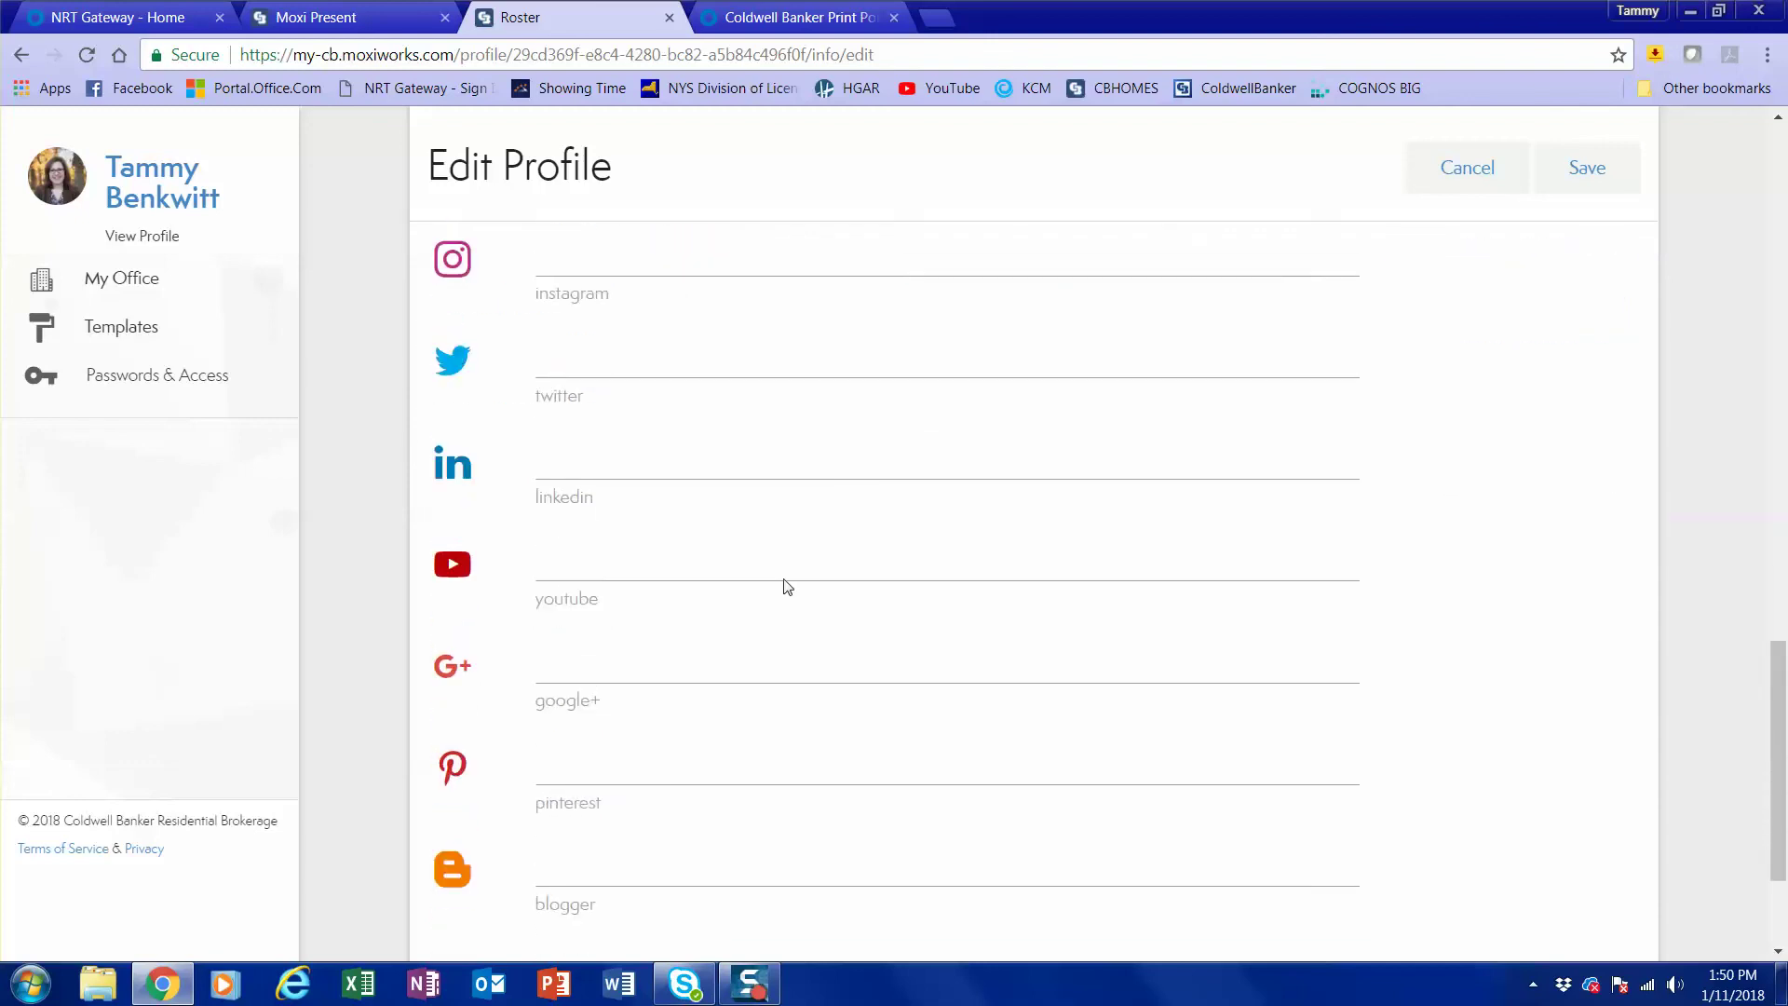
scroll(787, 587, "down", 1)
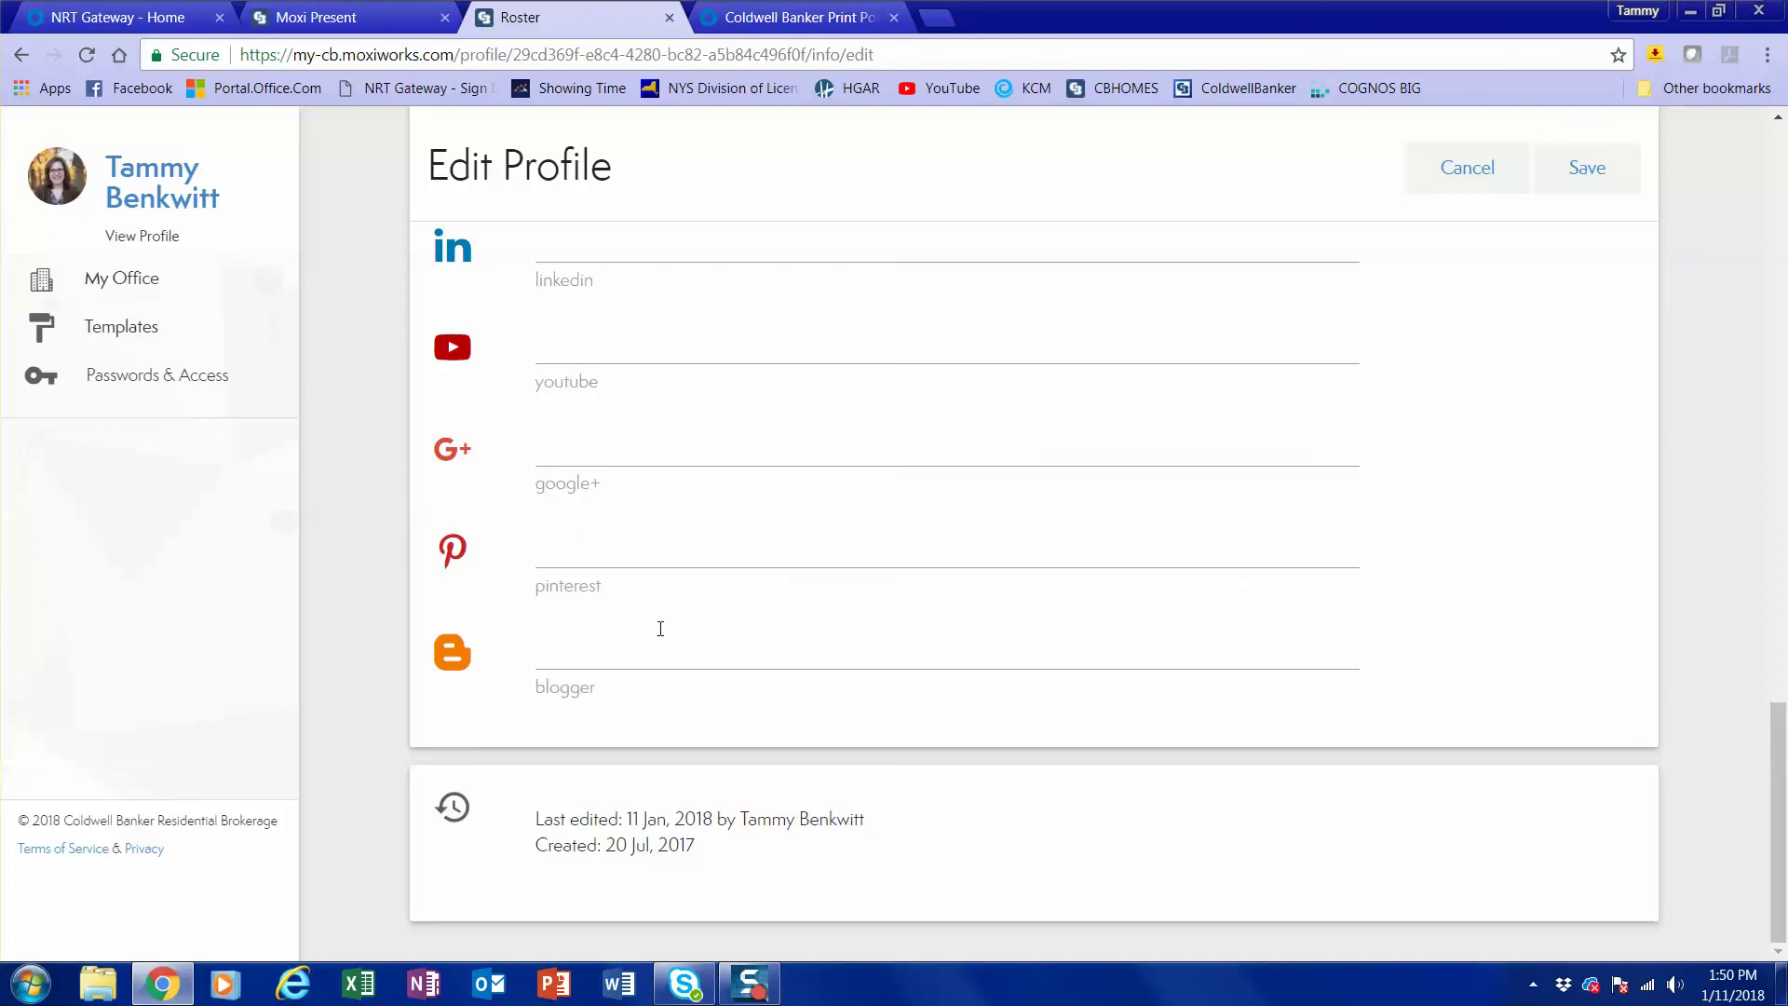
scroll(686, 515, "up", 3)
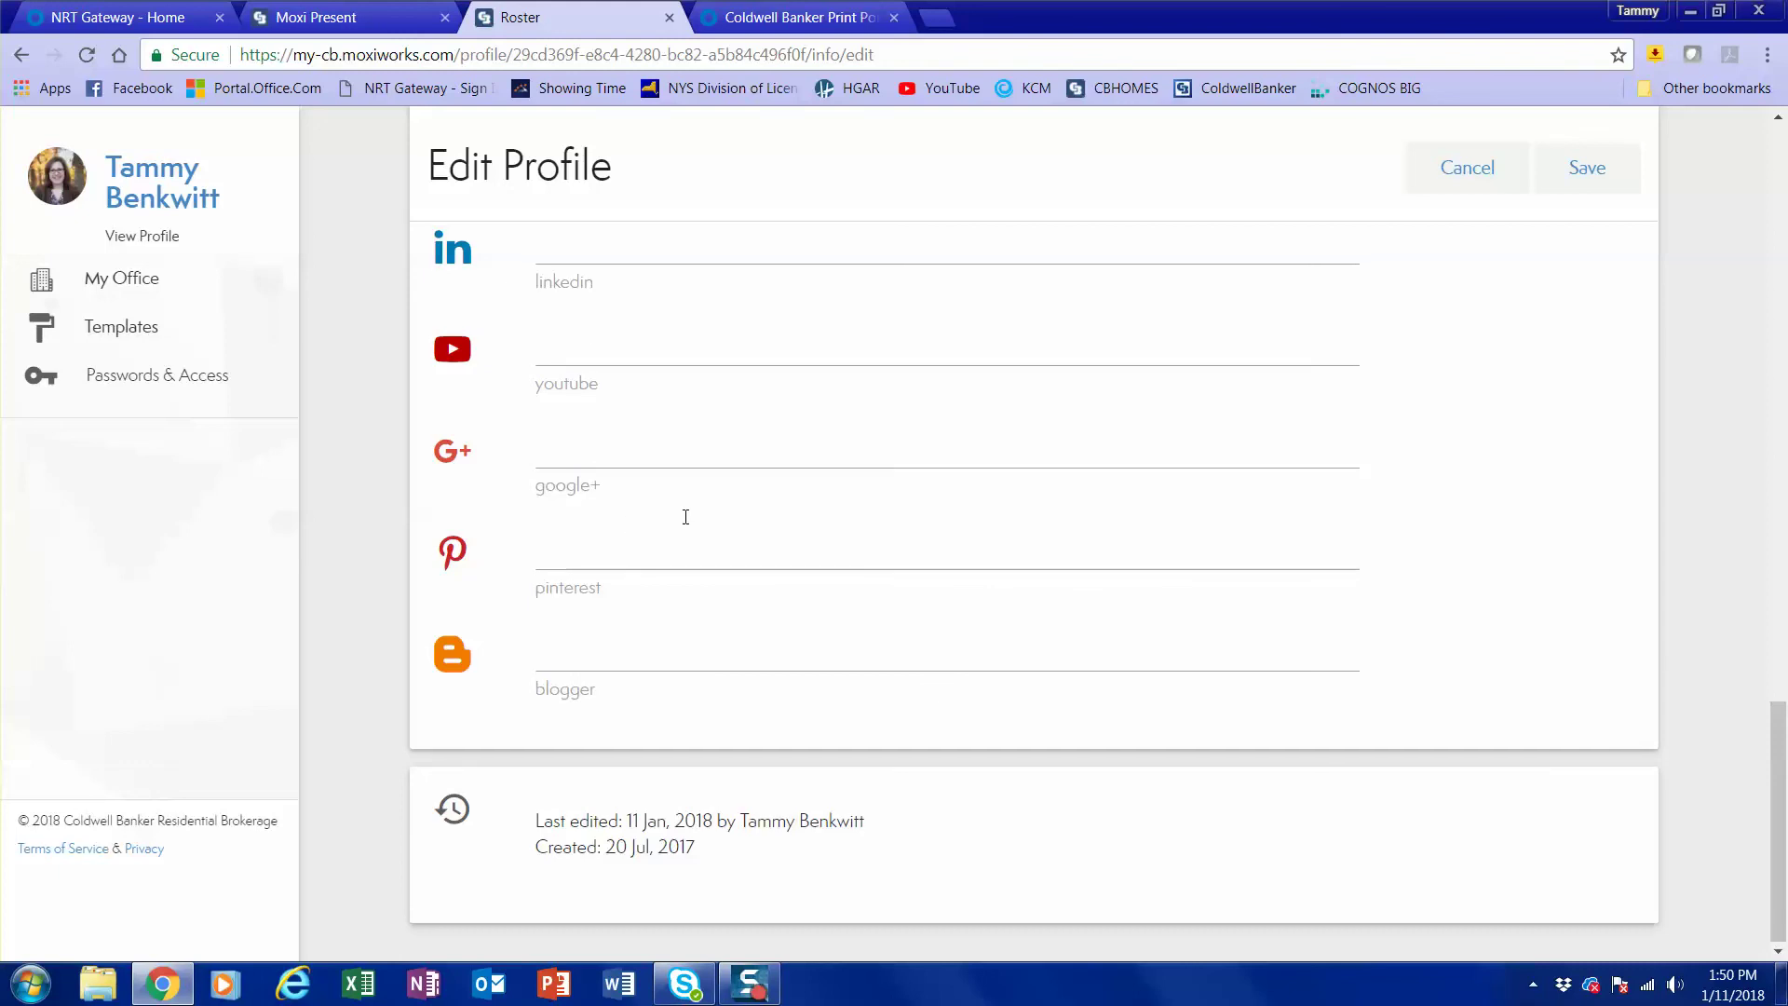
scroll(707, 502, "up", 5)
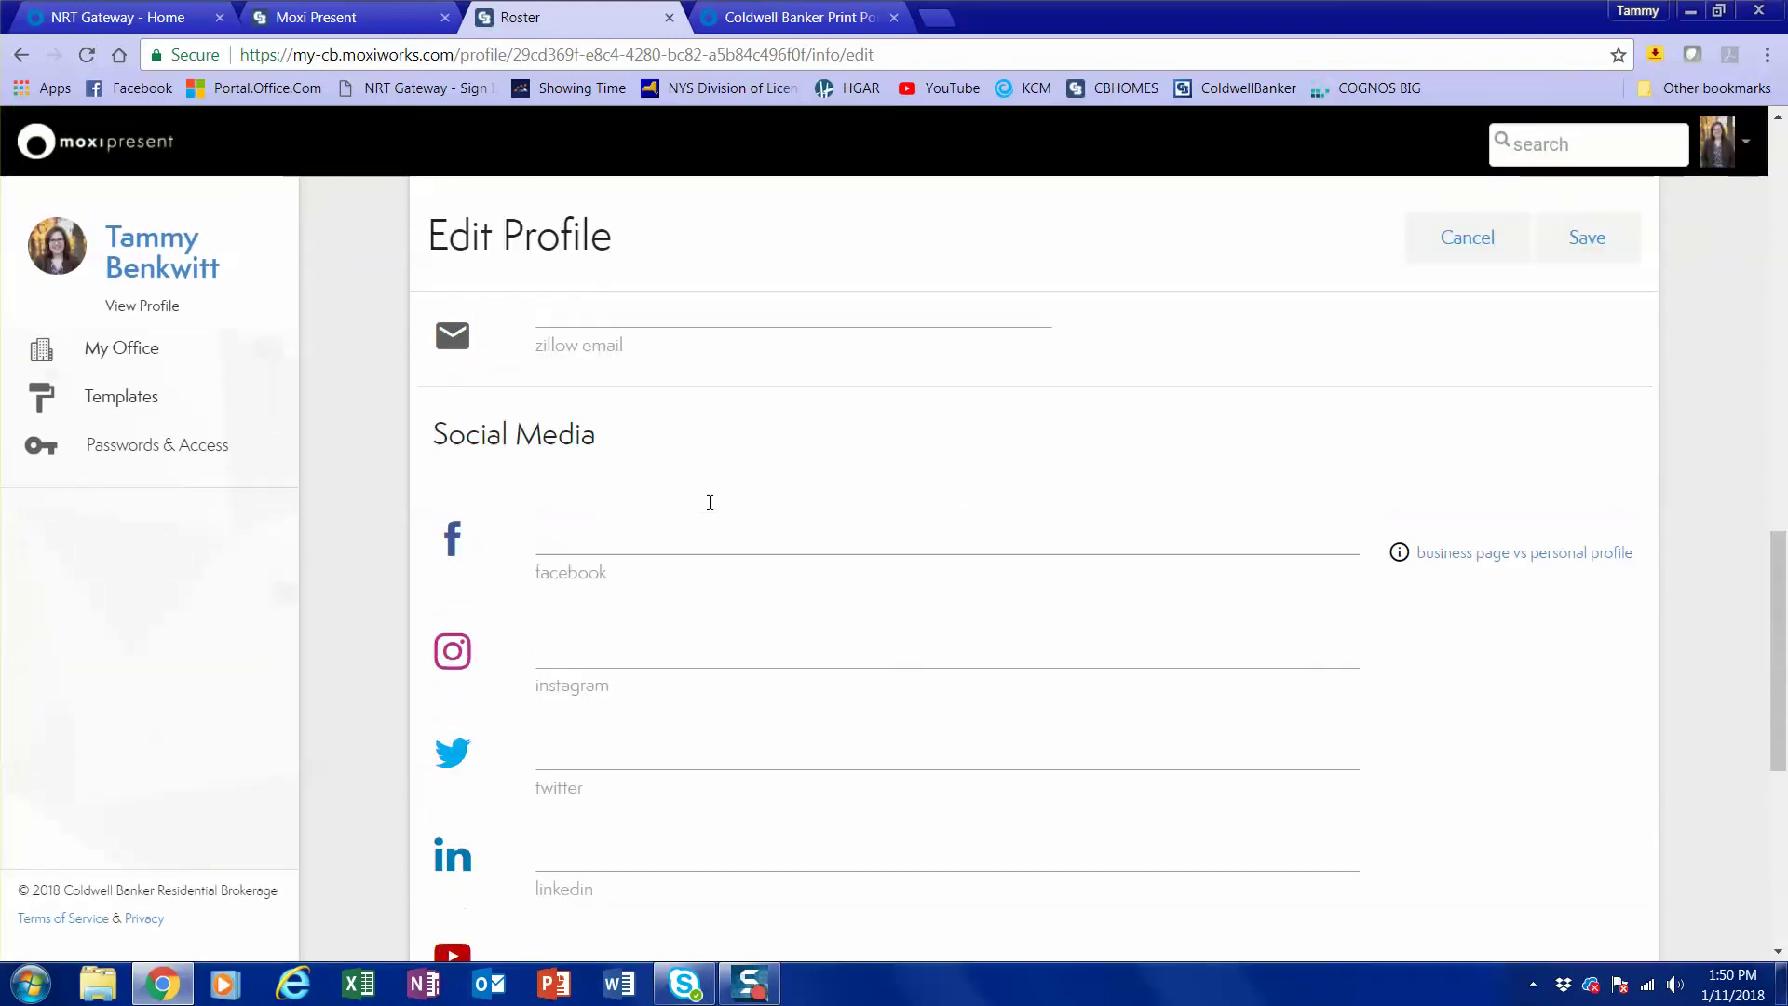
scroll(787, 617, "down", 6)
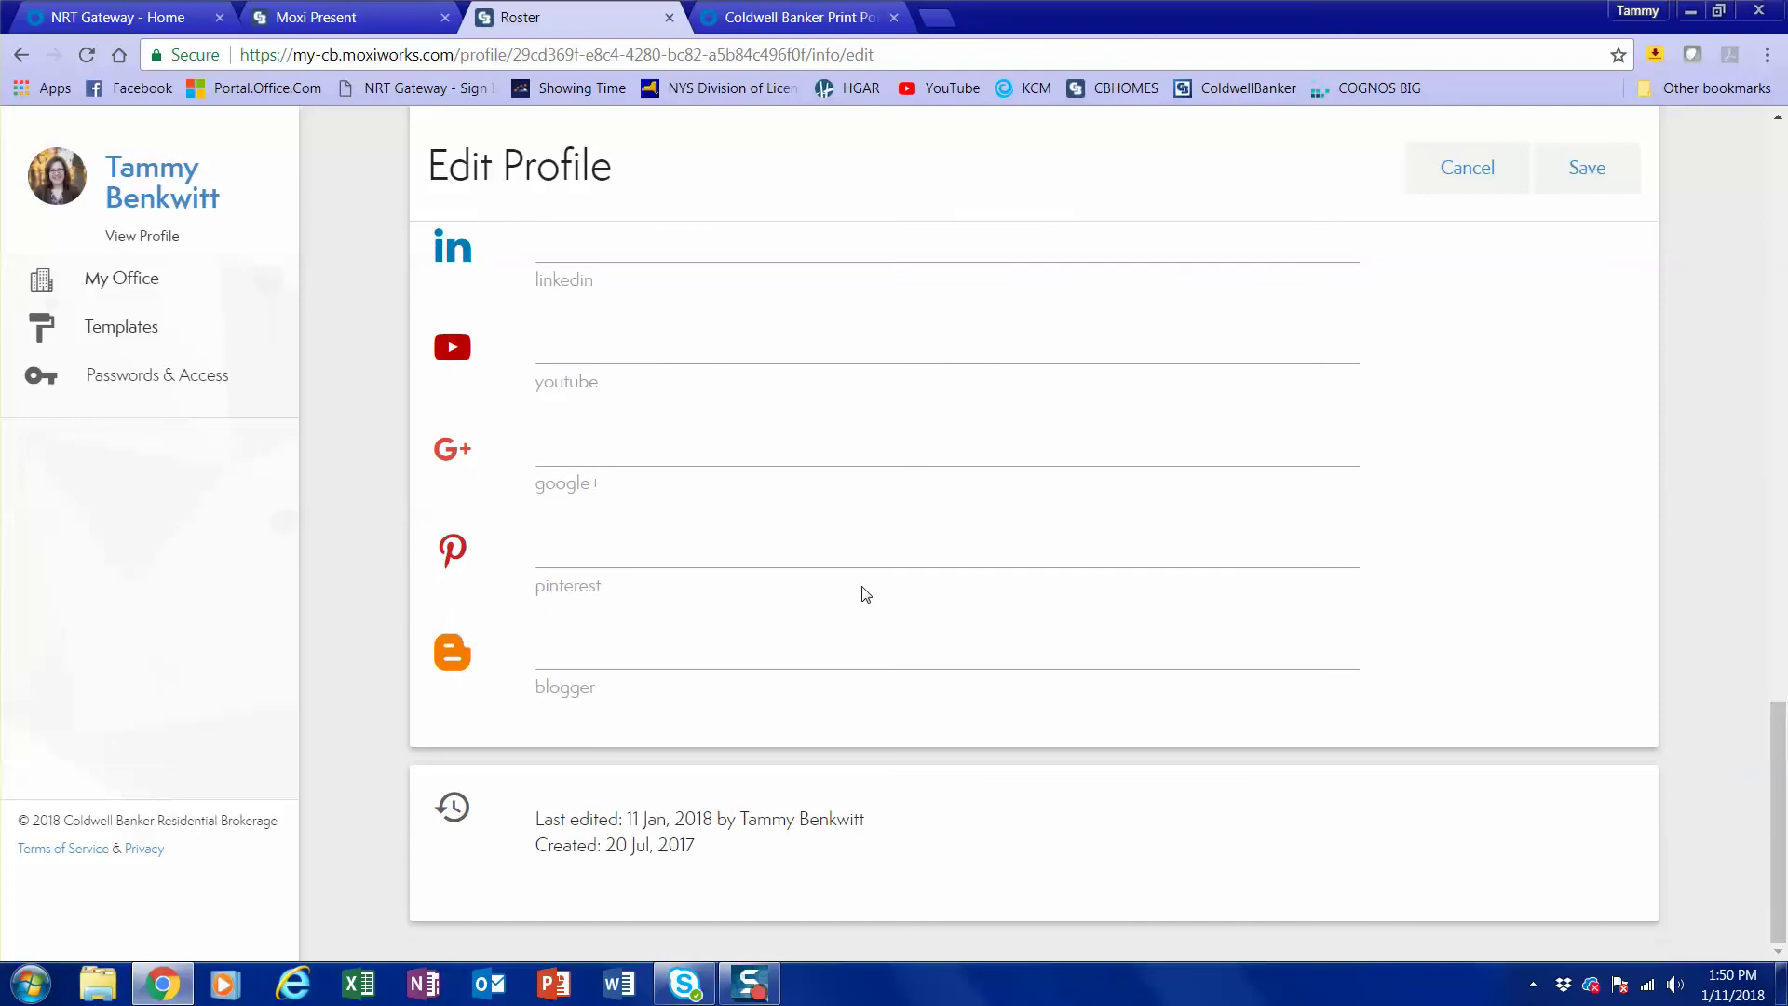
scroll(983, 543, "up", 10)
scroll(1038, 512, "up", 7)
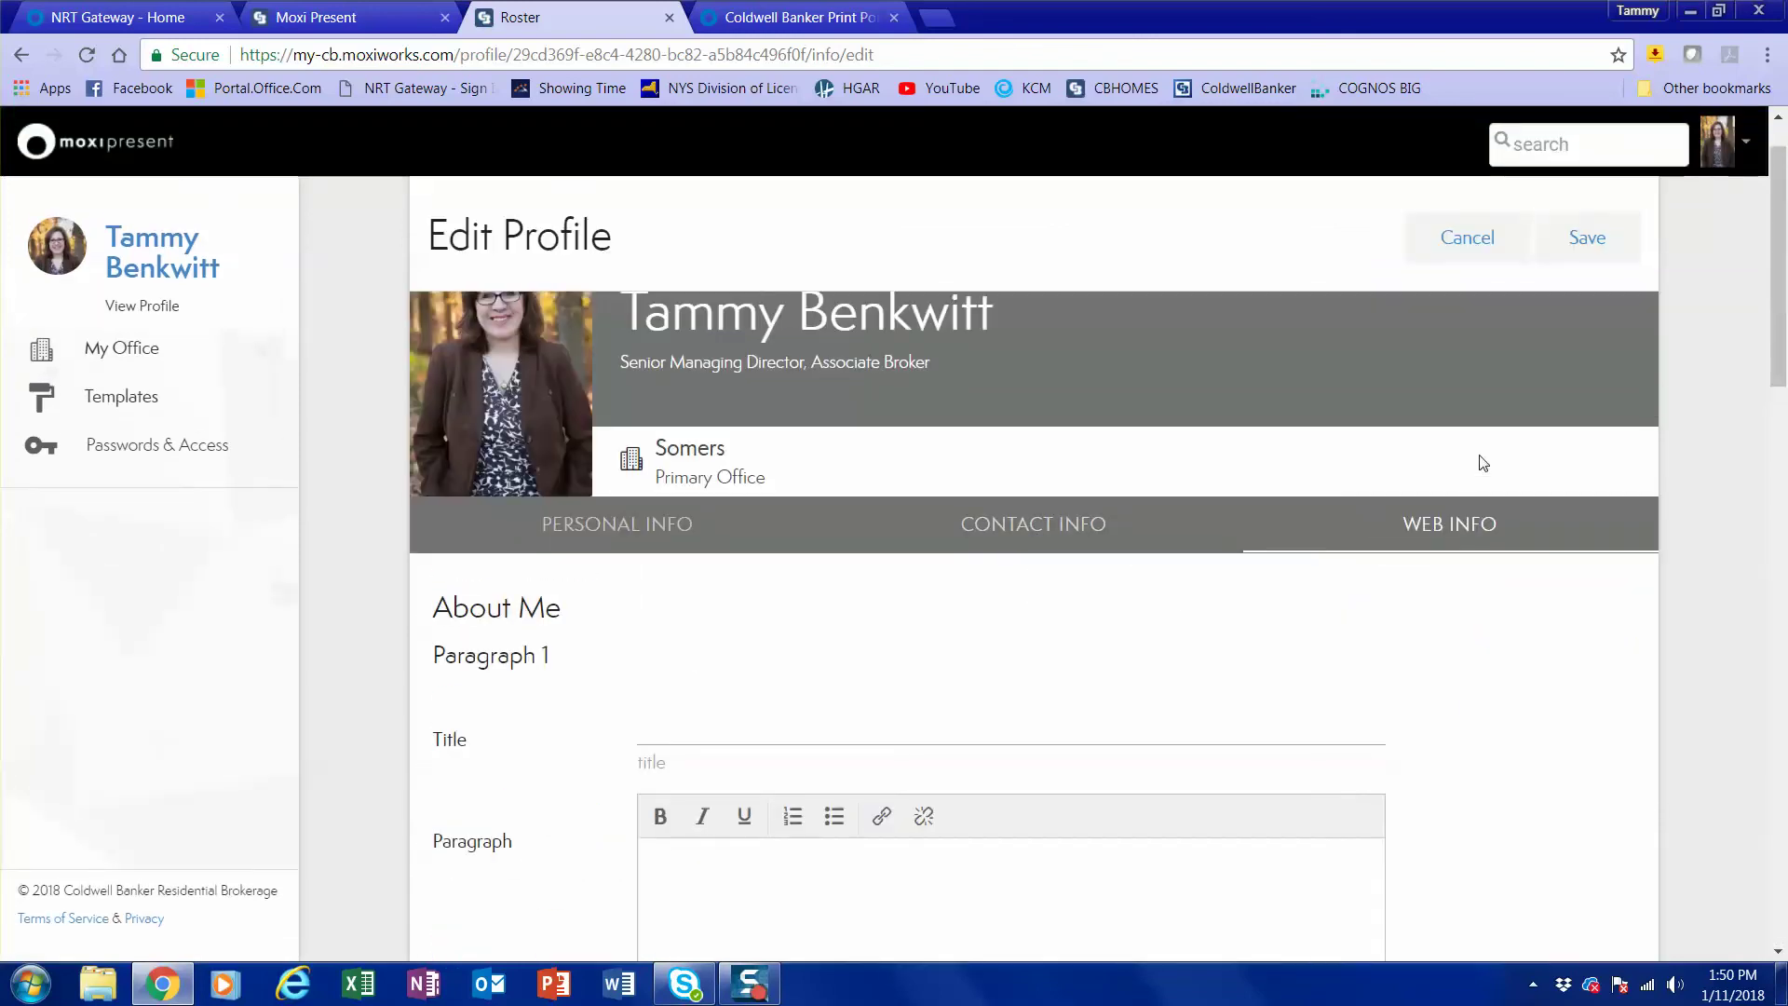
Save the Edit Profile changes with Zillow Options enabled.
left_click(1589, 248)
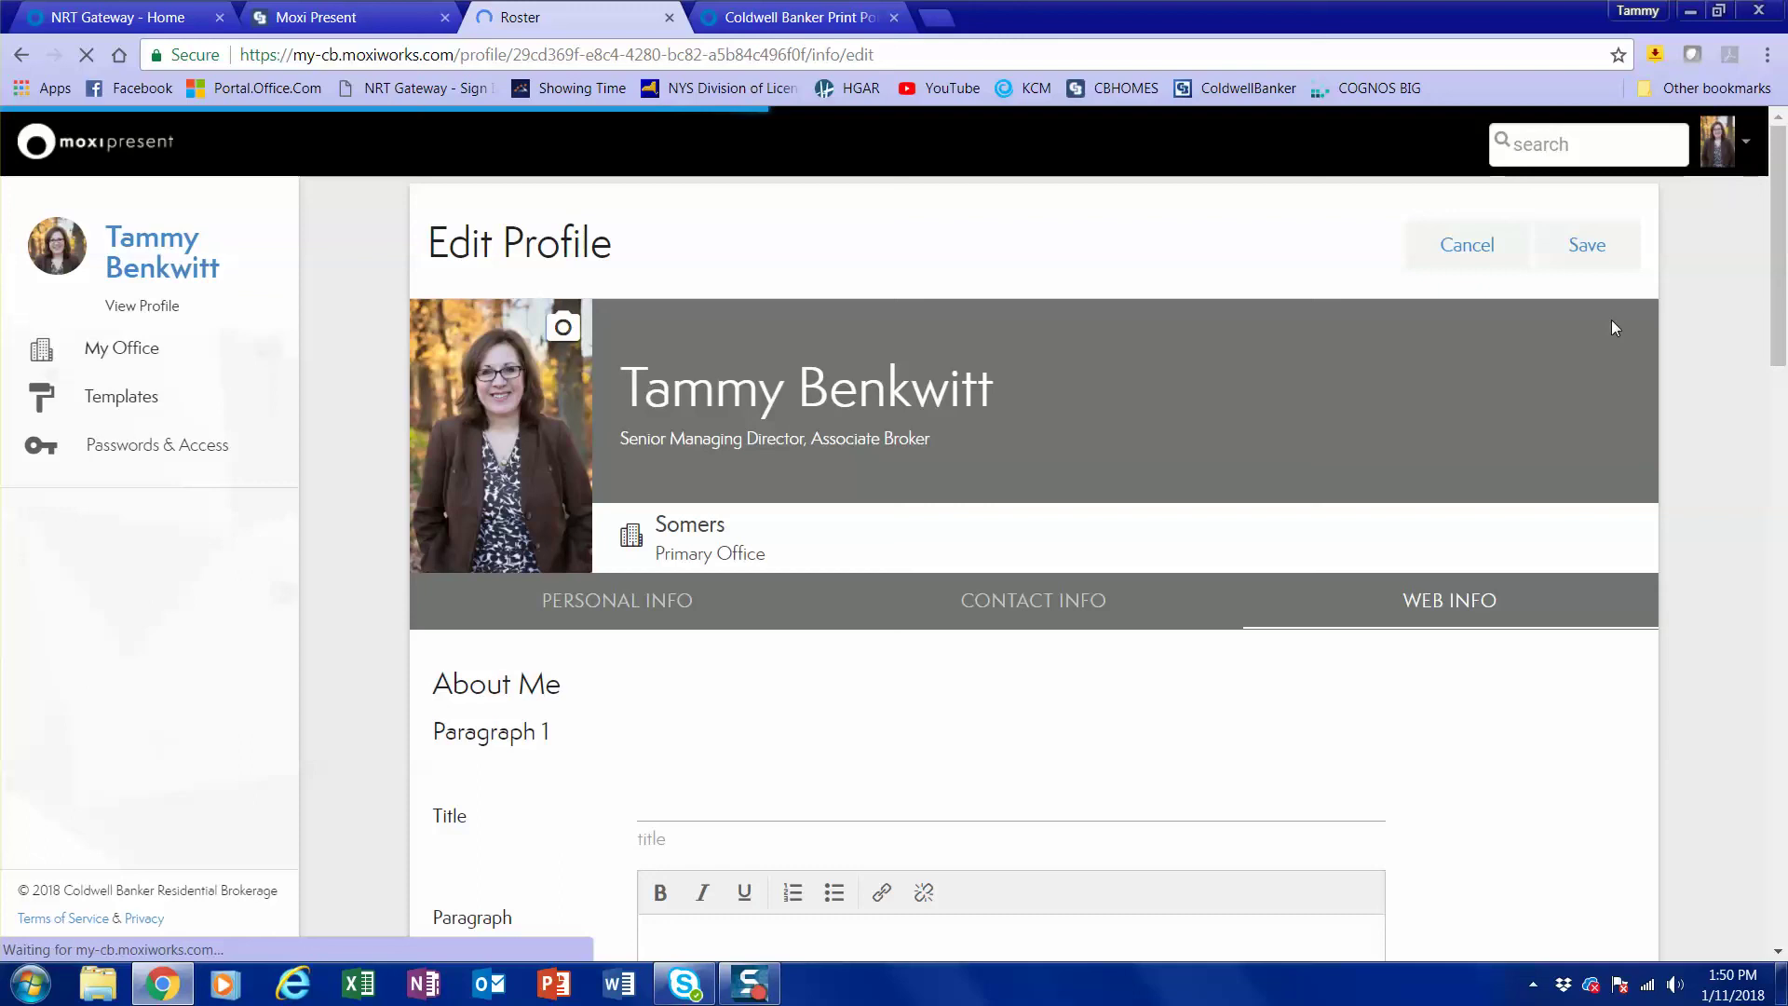